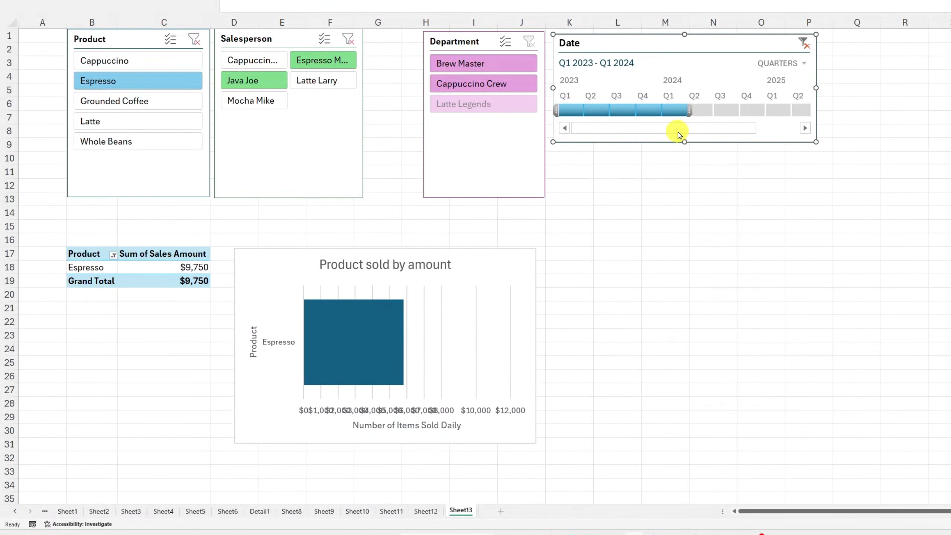
left_click(590, 111)
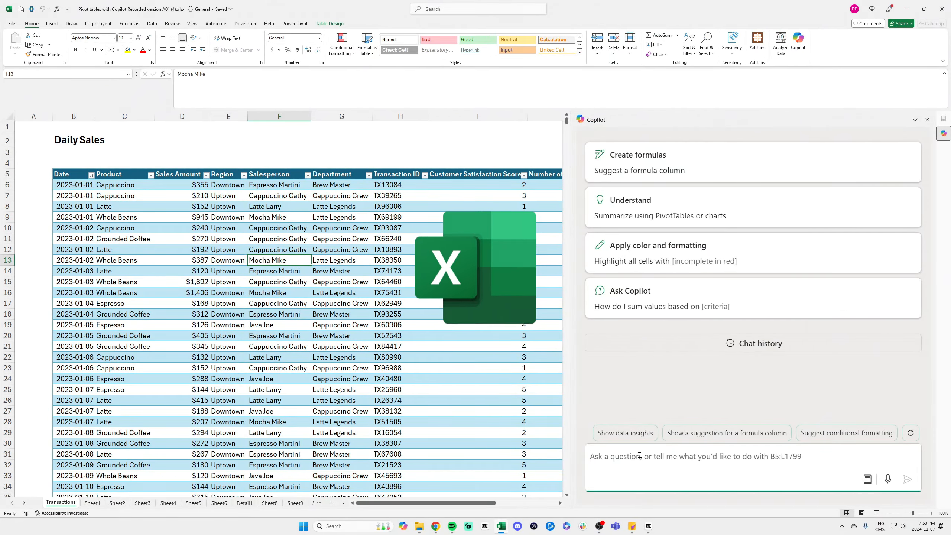
type("Help me make a P")
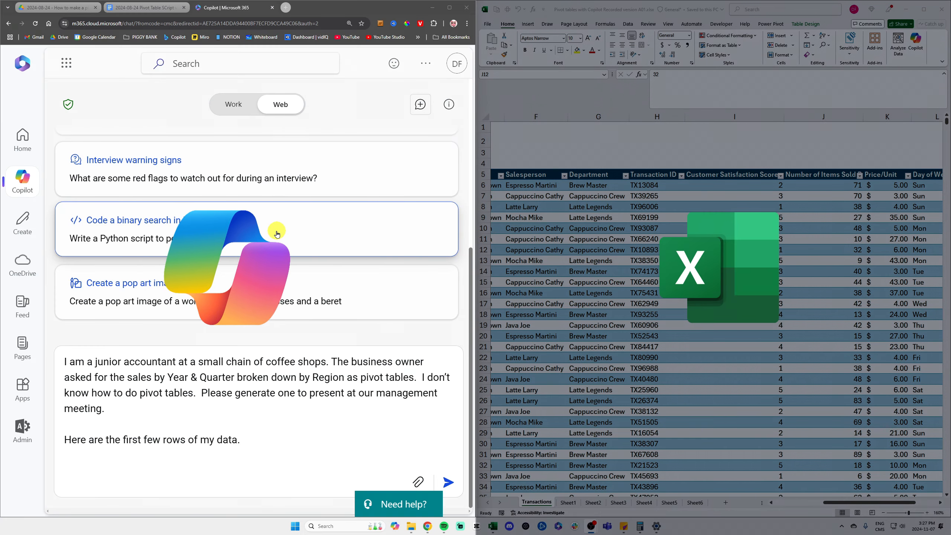
Examine the Date, Product, Sales Amount, Region and Salesperson columns of the Daily Sales table in the Excel workbook
left_click(577, 249)
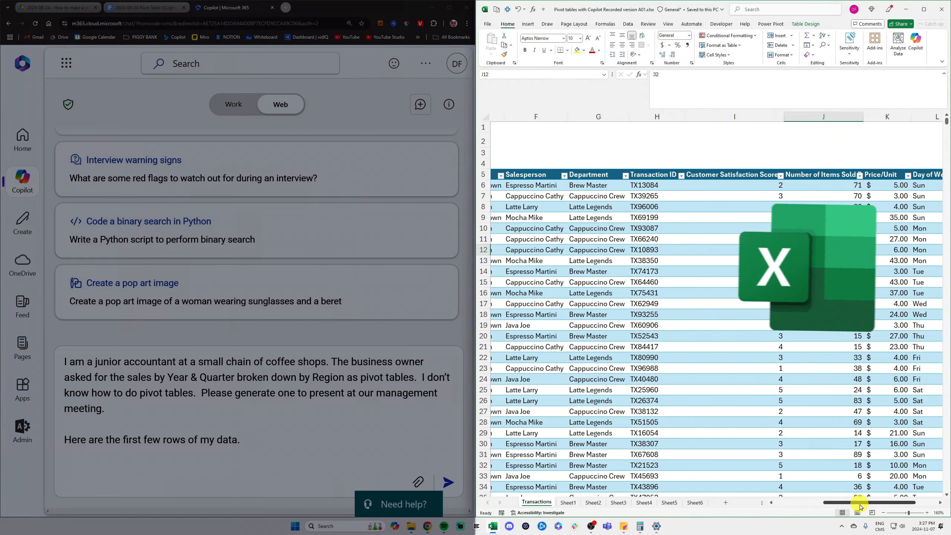
left_click_drag(860, 506, 810, 506)
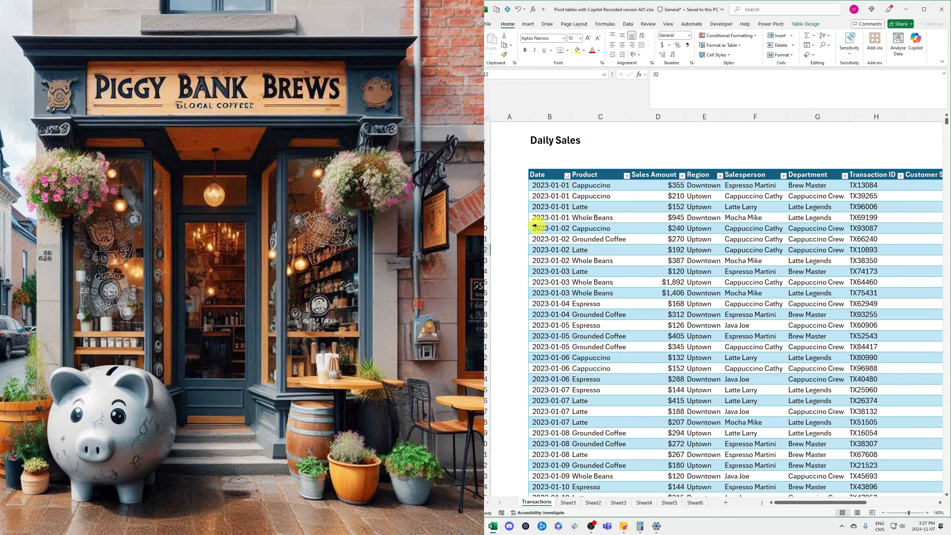
left_click(556, 116)
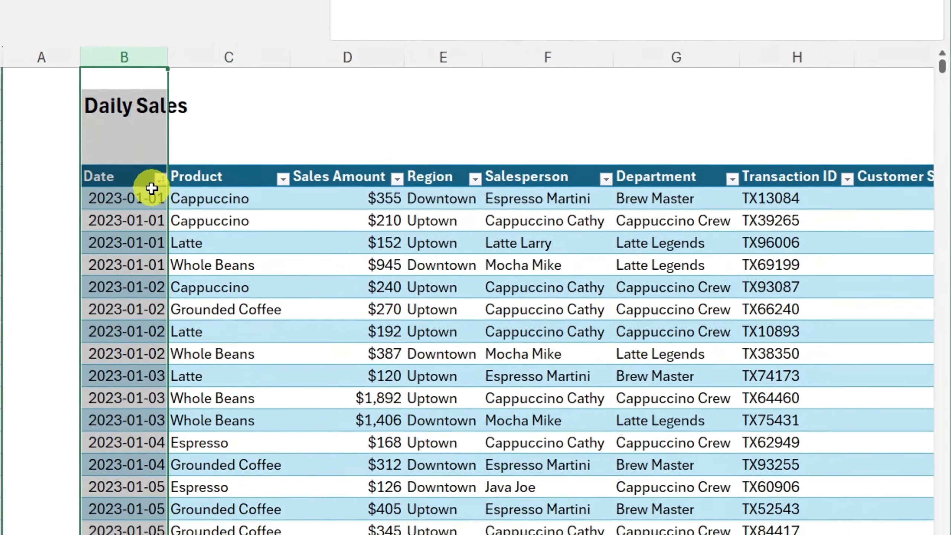
left_click_drag(558, 176, 556, 216)
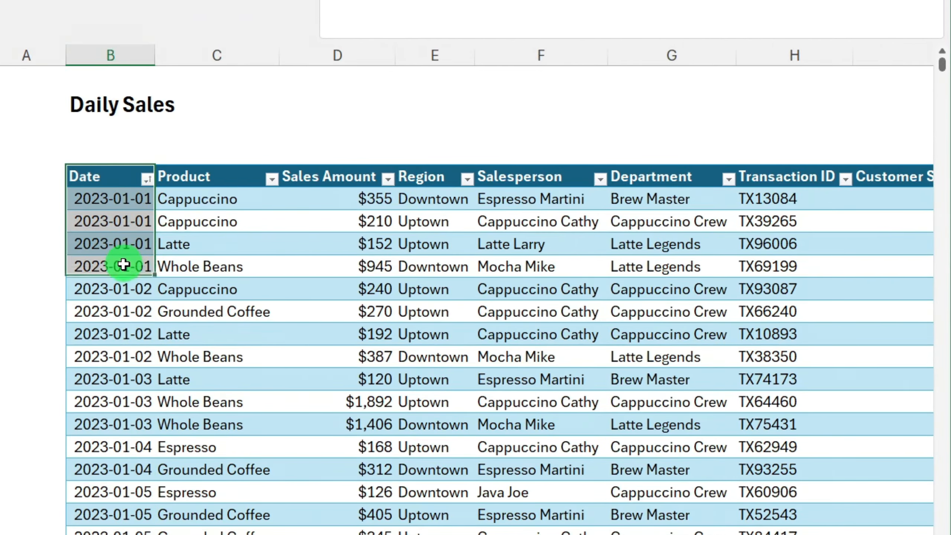
left_click_drag(124, 265, 124, 265)
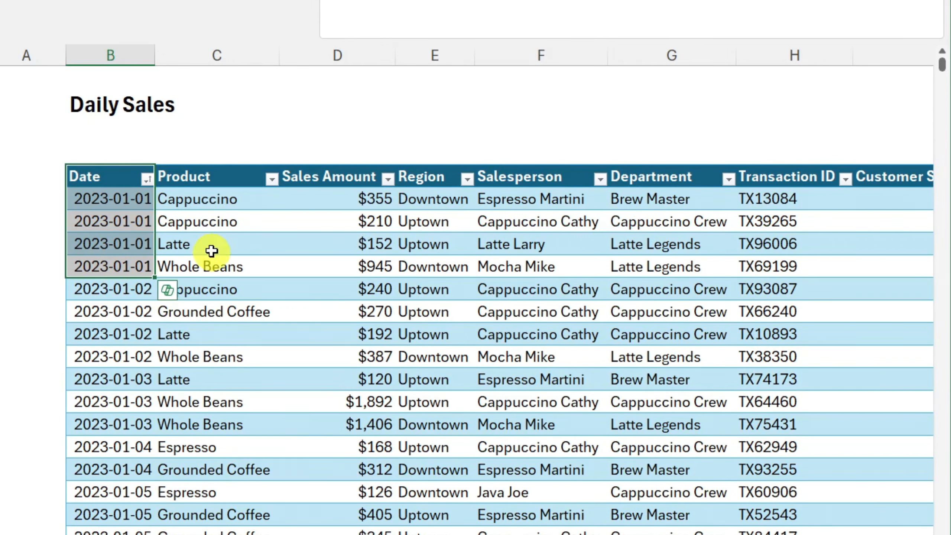
left_click_drag(222, 182, 234, 267)
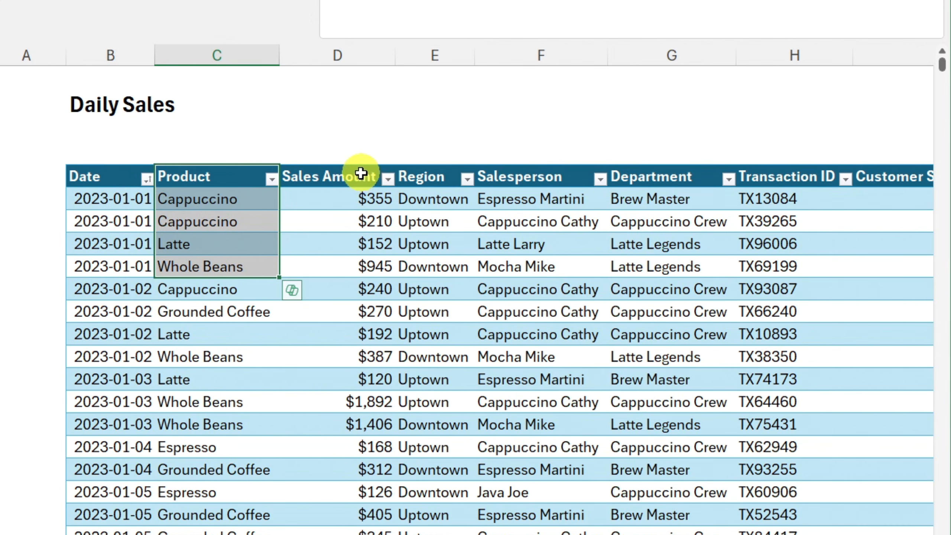
left_click_drag(361, 175, 355, 290)
left_click_drag(424, 180, 425, 288)
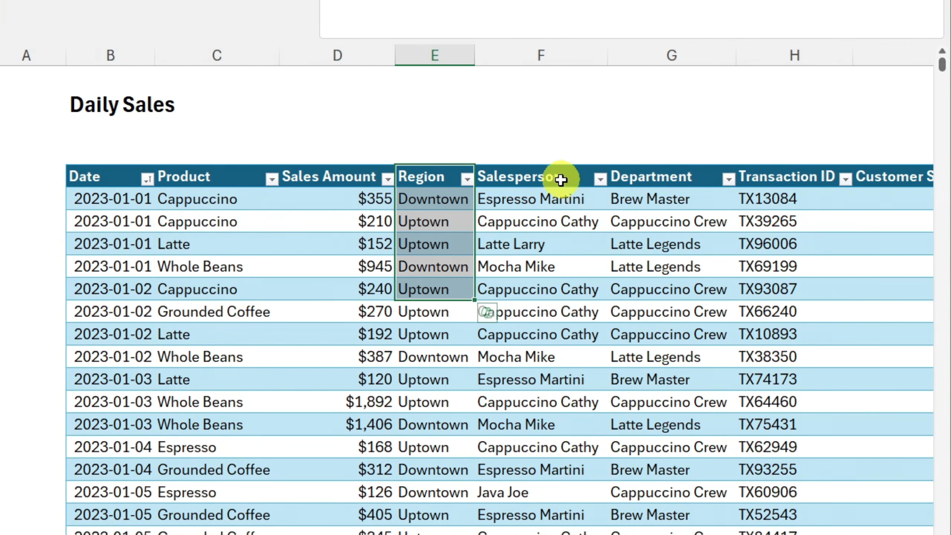
left_click_drag(558, 180, 562, 291)
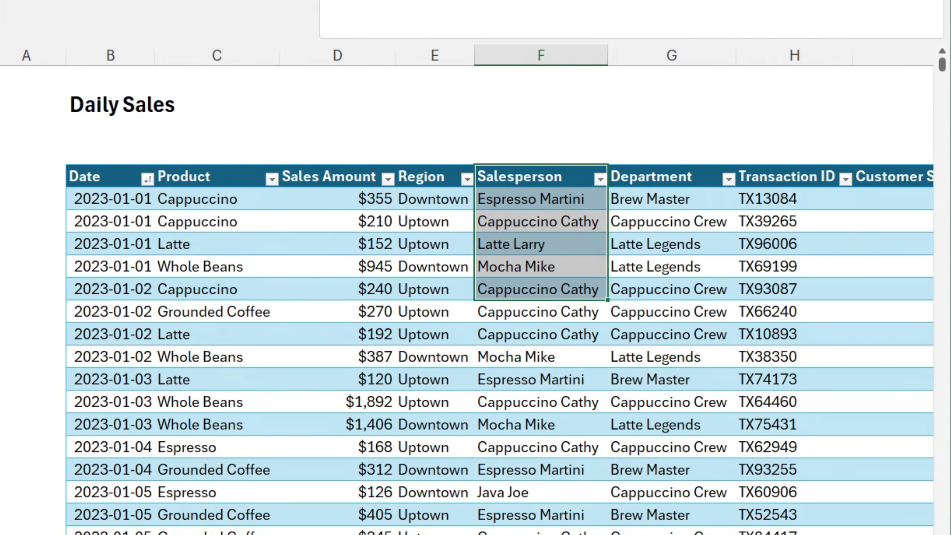
Examine the Department, Number of Items Sold Daily, Price/Unit and Day of Week columns of the Daily Sales table
scroll(251, 219, "right", 5)
left_click_drag(215, 180, 217, 266)
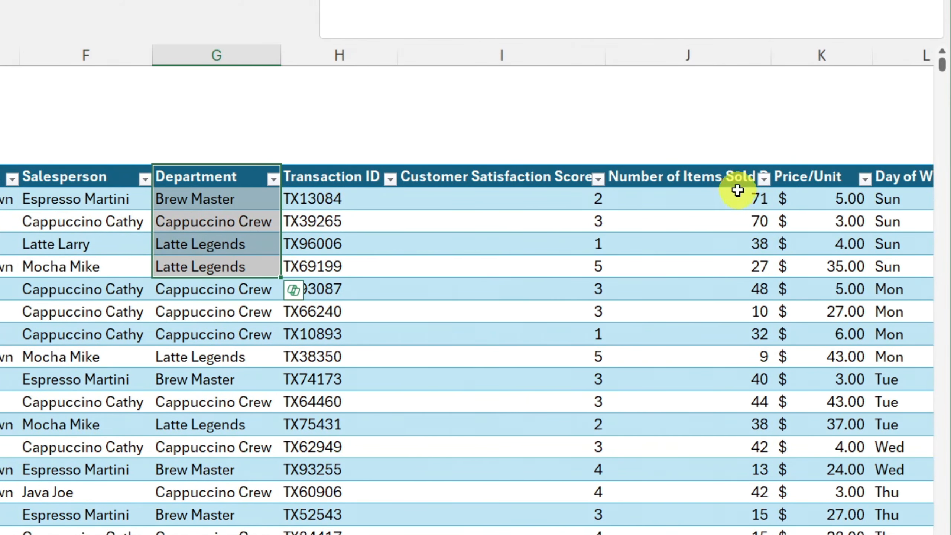
left_click_drag(735, 176, 736, 285)
left_click_drag(818, 176, 845, 310)
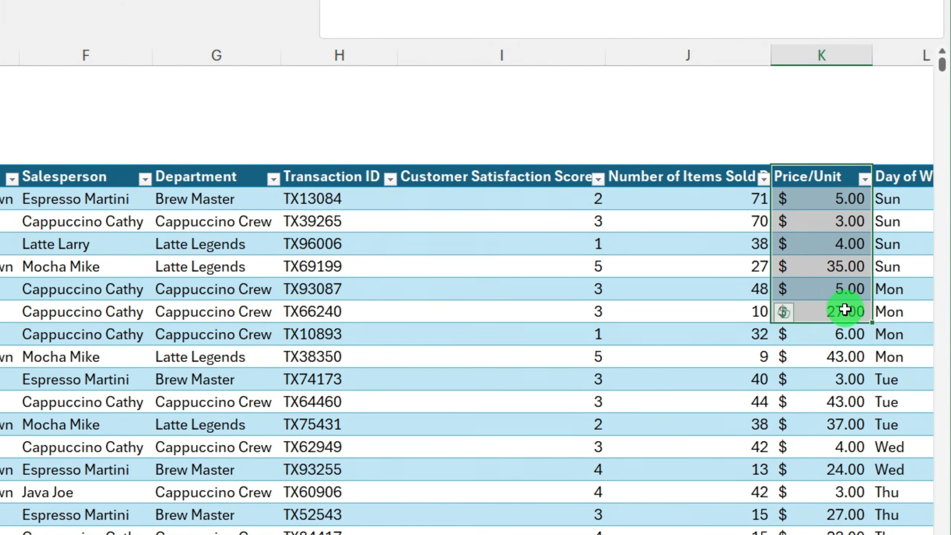
left_click_drag(885, 183, 897, 315)
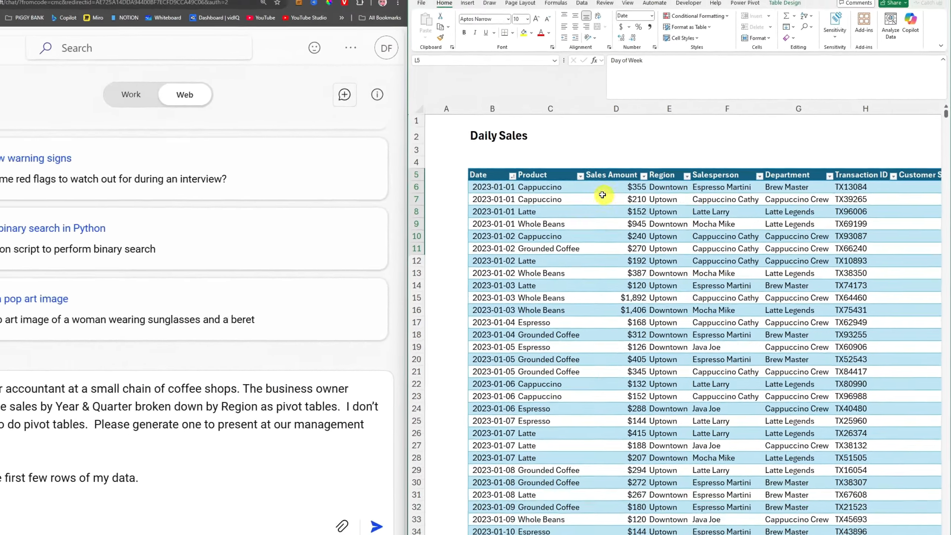
left_click(490, 206)
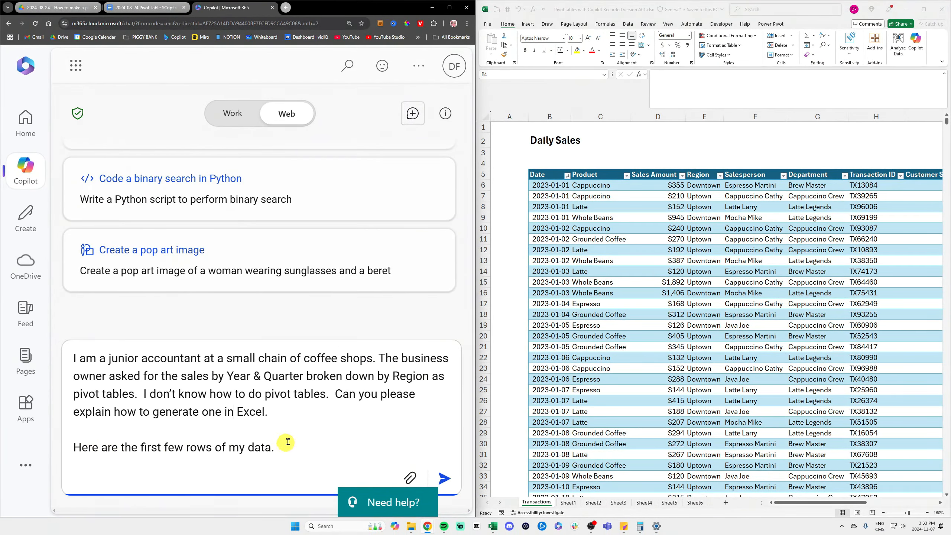
Copy the Daily Sales header and first five data rows (B5:L10) into the end of the Copilot prompt and send it
left_click(549, 176)
left_click_drag(547, 175, 878, 230)
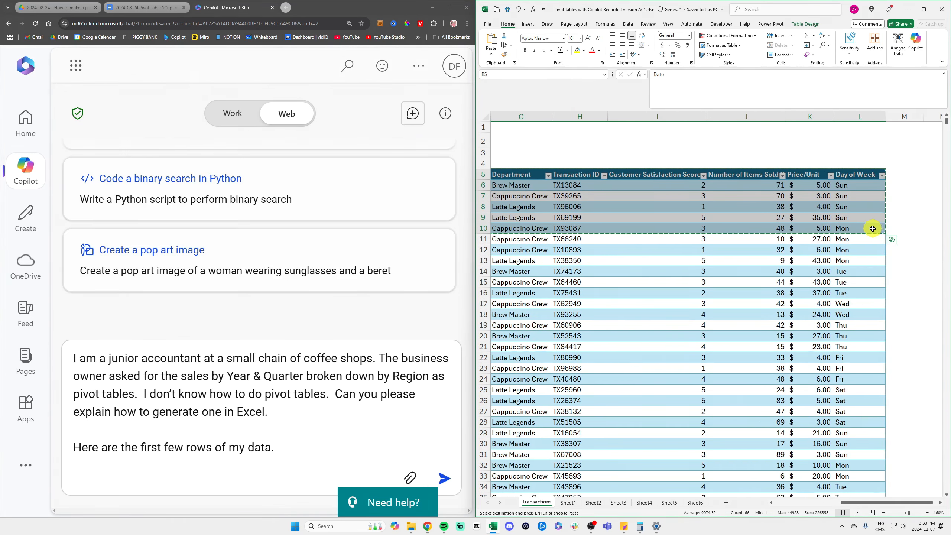
left_click(337, 446)
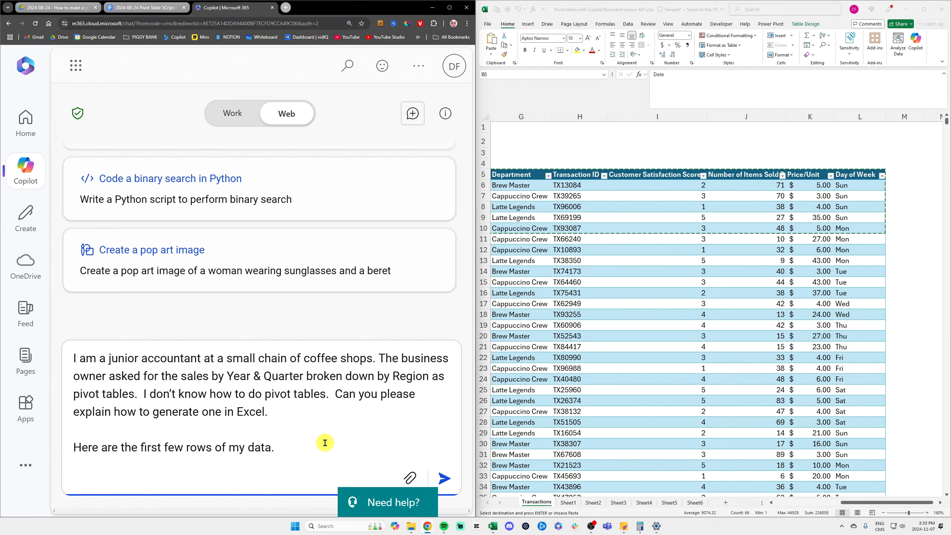
key("shift+Return")
key("ctrl+v")
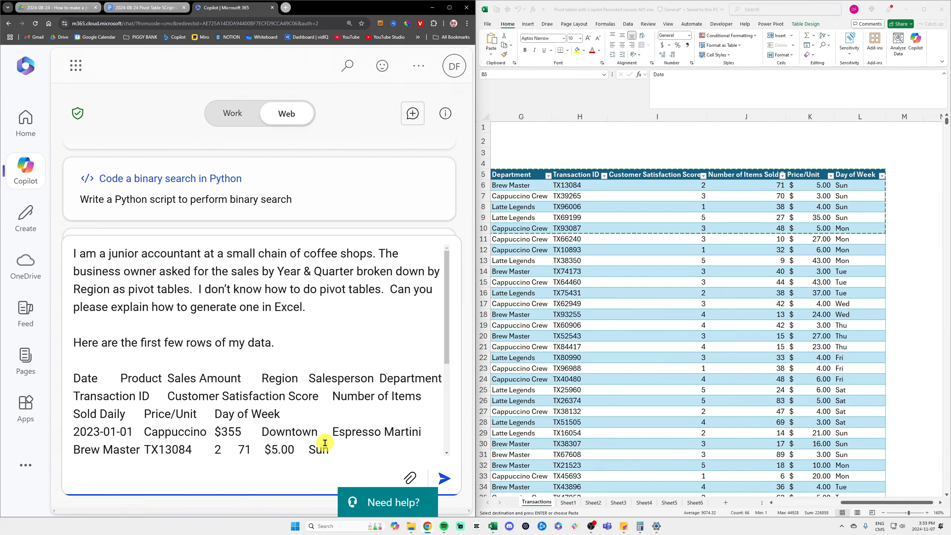
left_click(450, 483)
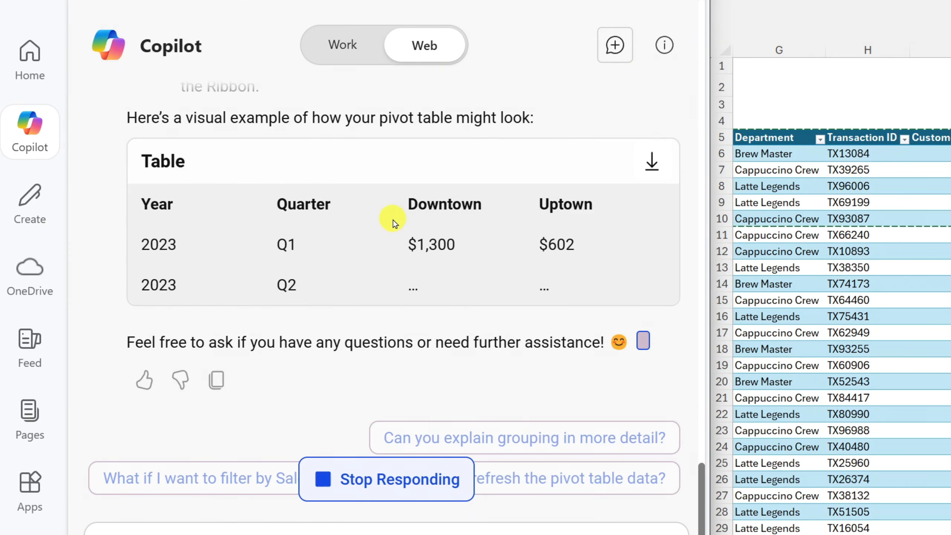
Read through Copilot's step-by-step guide for building the pivot table of sales by year, quarter and region
key("ctrl+minus")
key("ctrl+minus")
scroll(409, 243, "up", 5)
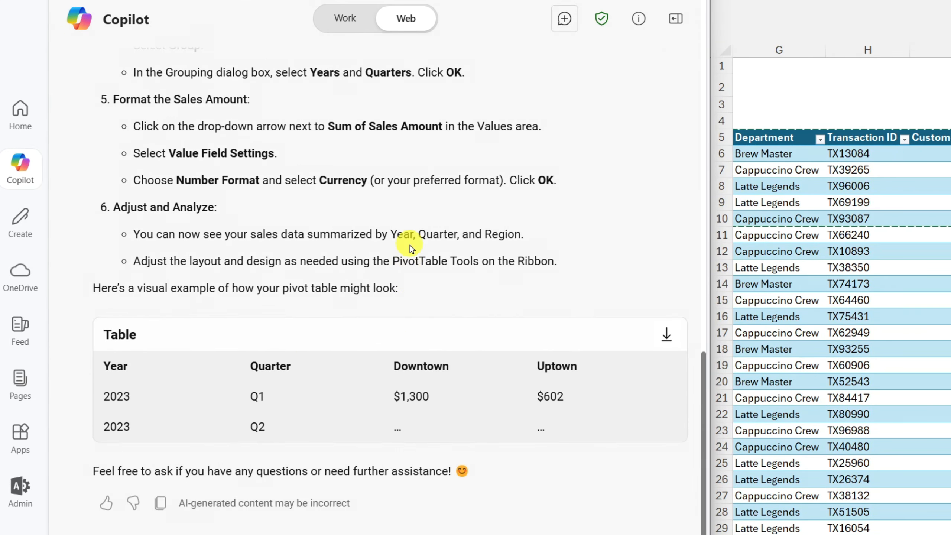
scroll(405, 254, "up", 10)
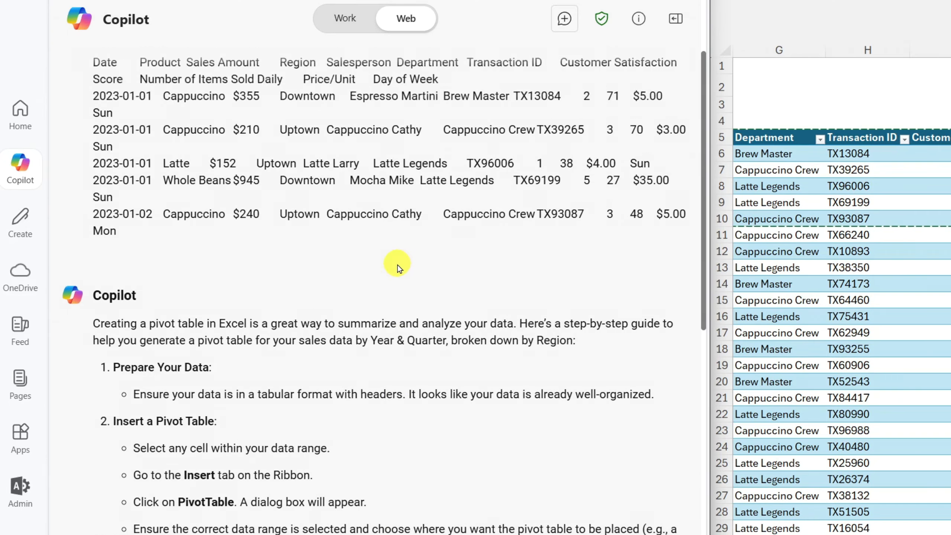
scroll(393, 265, "down", 2)
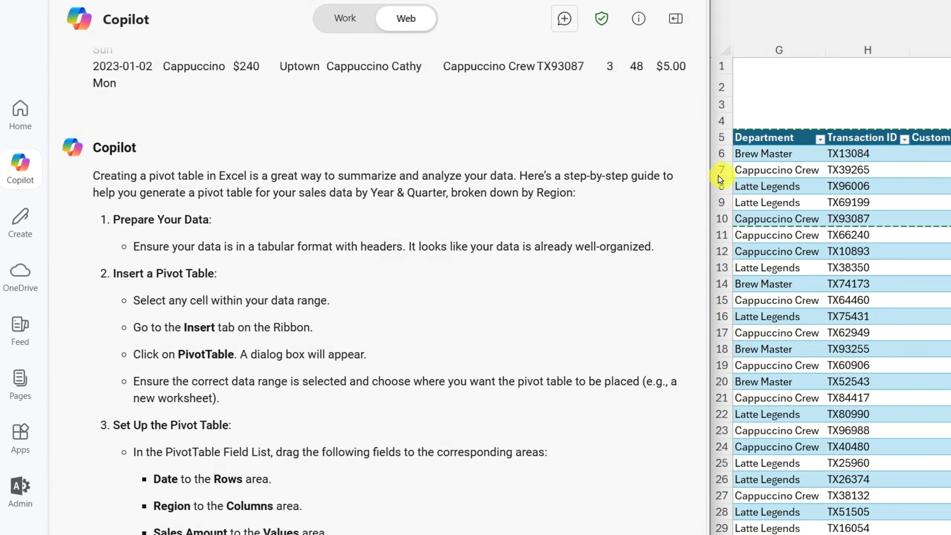
scroll(704, 157, "down", 2)
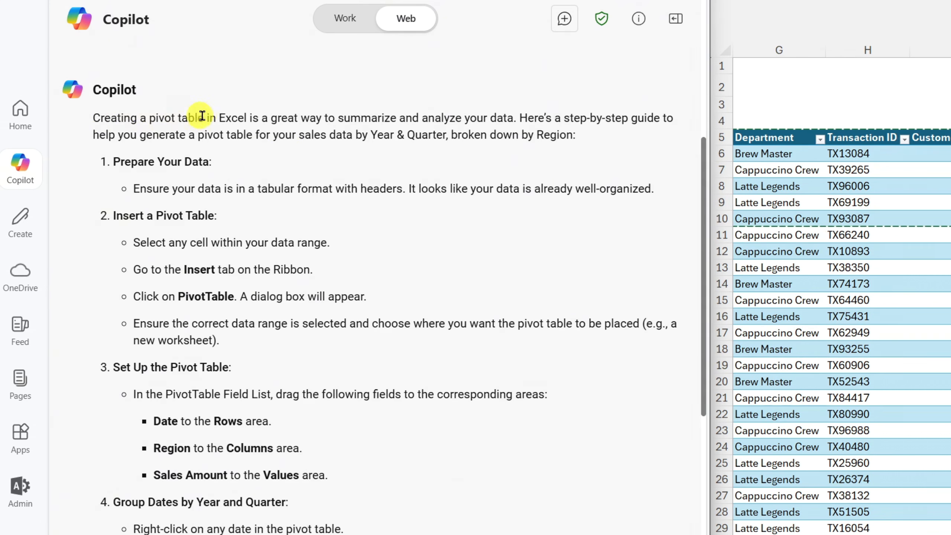
scroll(424, 104, "down", 3)
scroll(421, 110, "up", 4)
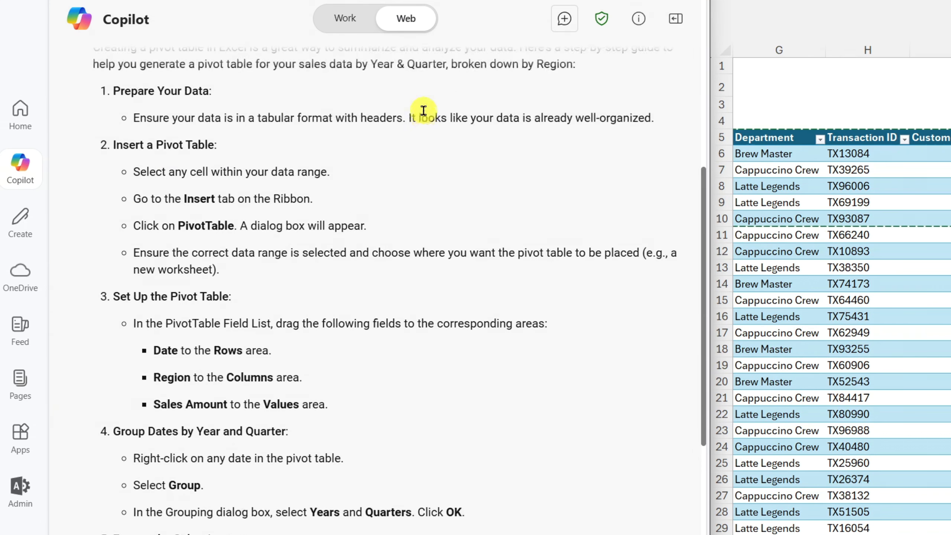
left_click_drag(399, 162, 643, 161)
scroll(644, 157, "down", 3)
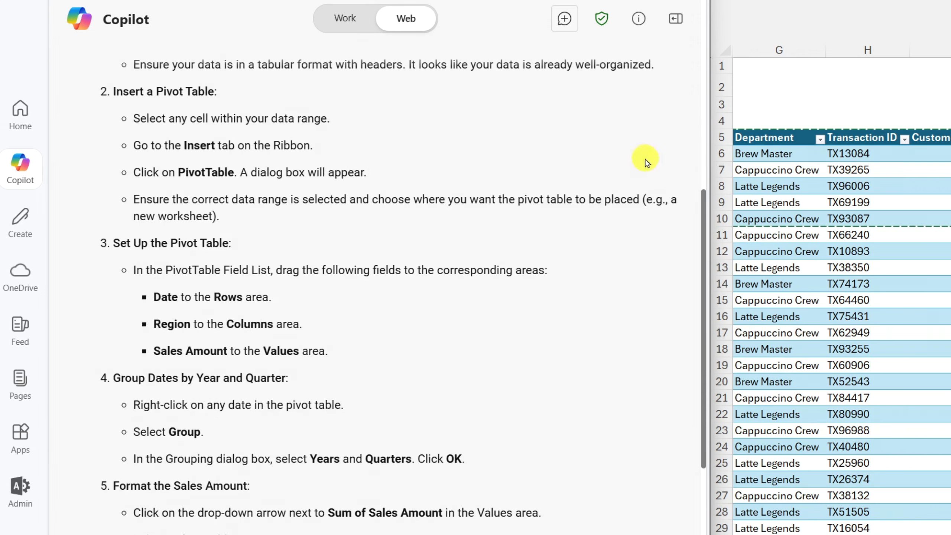
scroll(577, 158, "up", 4)
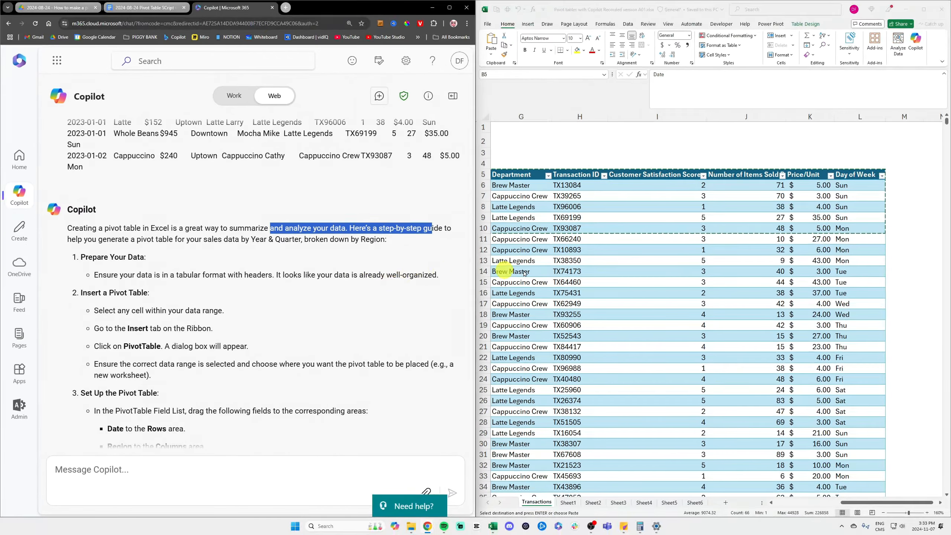
Insert a PivotTable on a new worksheet, using the Sales table in the Transactions sheet as its source
left_click(912, 262)
left_click(648, 205)
left_click_drag(860, 506, 790, 503)
mouse_move(549, 175)
left_mouse_down()
mouse_move(647, 226)
mouse_move(549, 184)
left_mouse_up()
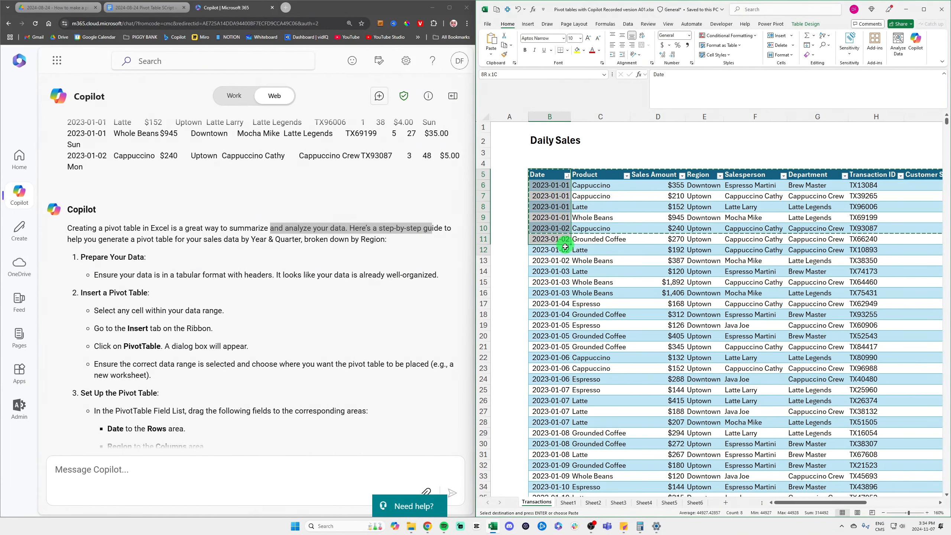
left_click_drag(565, 247, 717, 300)
left_click(601, 240)
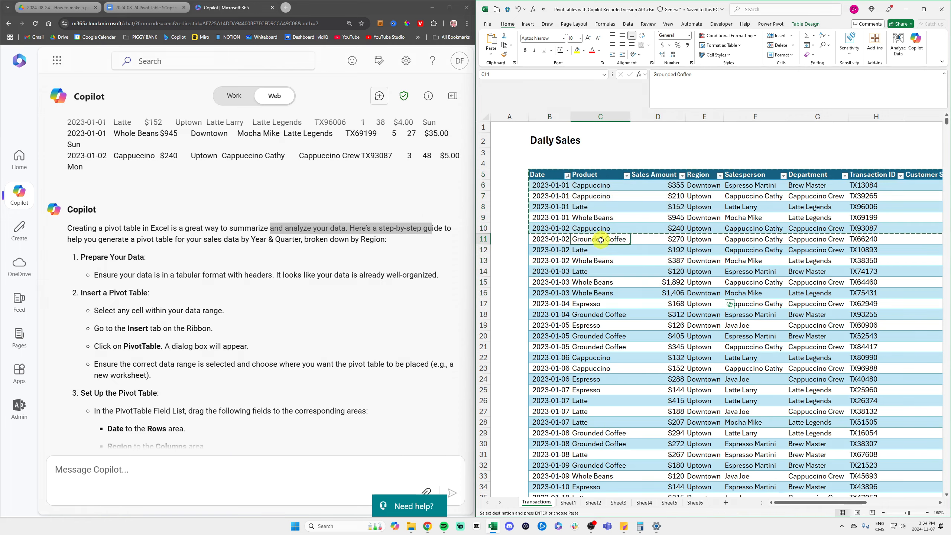
left_click(609, 209)
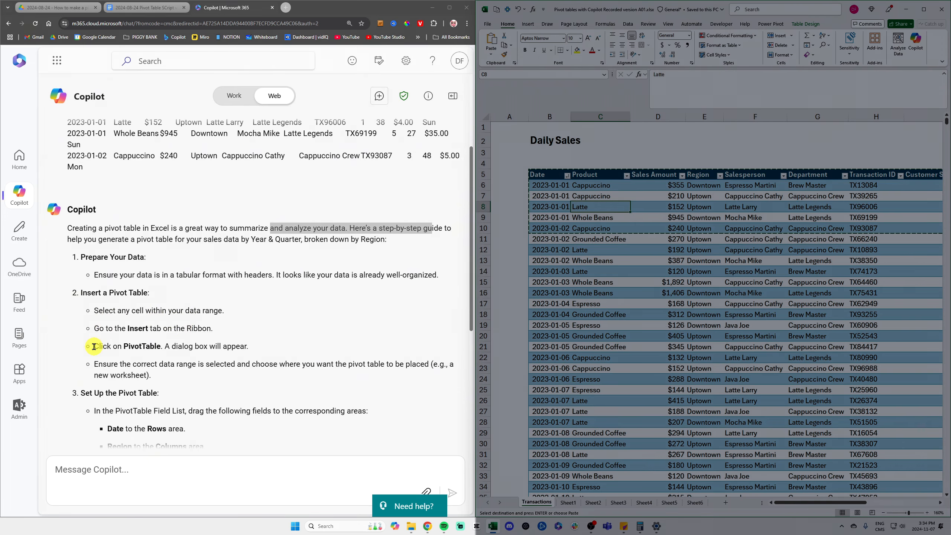
left_click(663, 215)
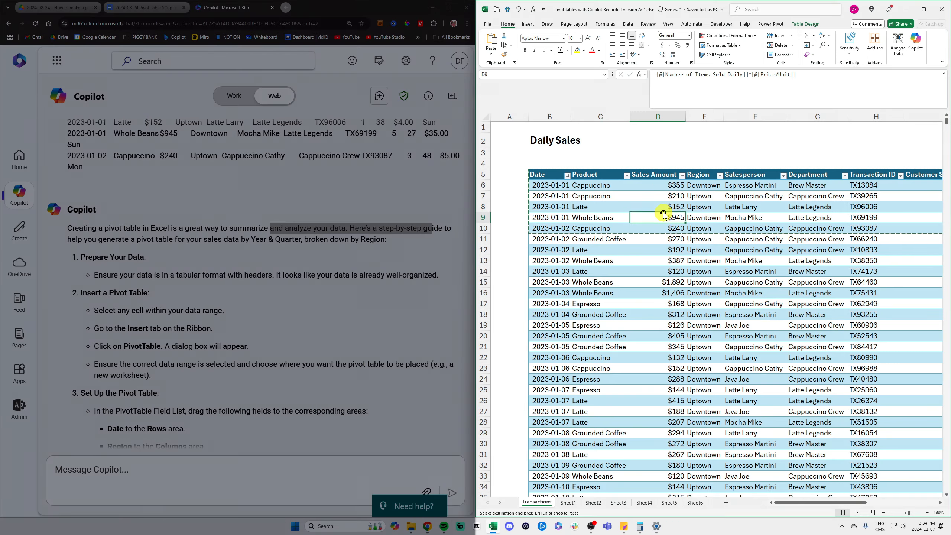
left_click(531, 27)
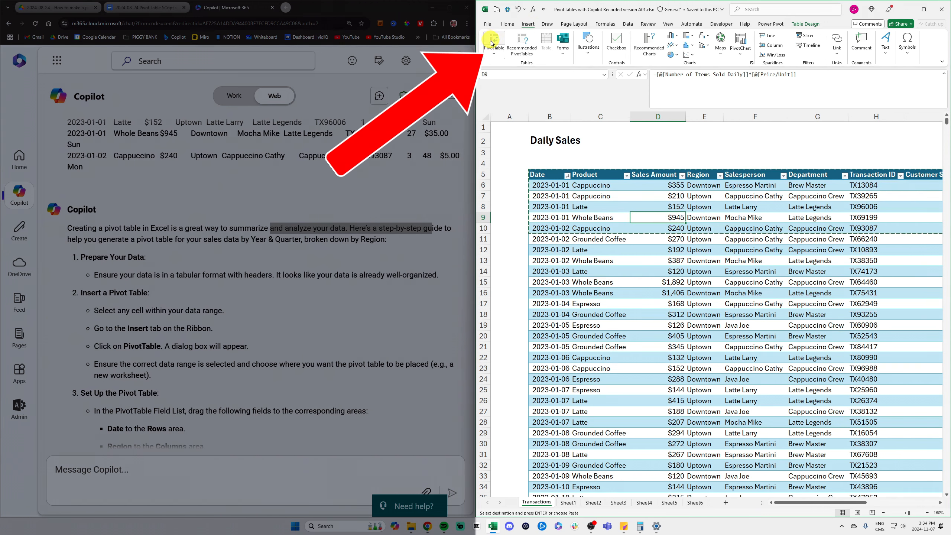
left_click(492, 44)
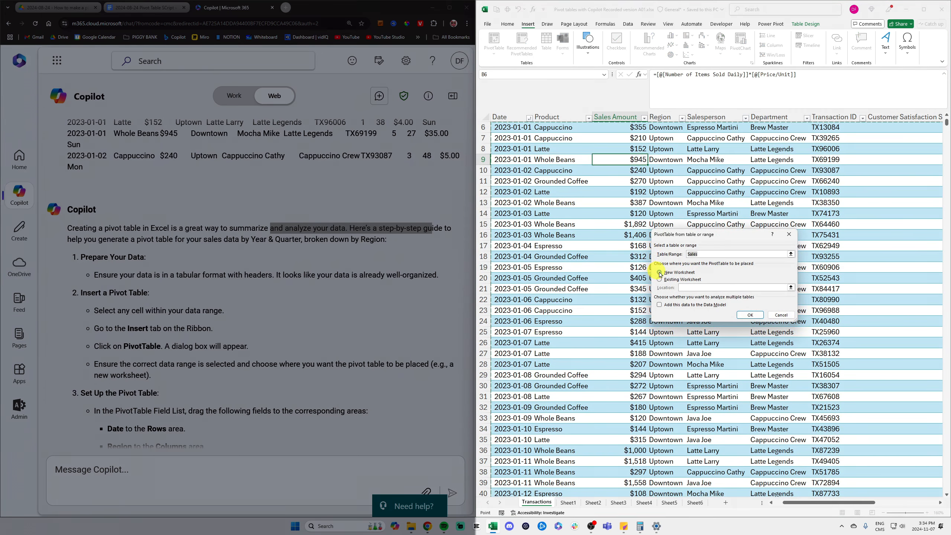
left_click(749, 316)
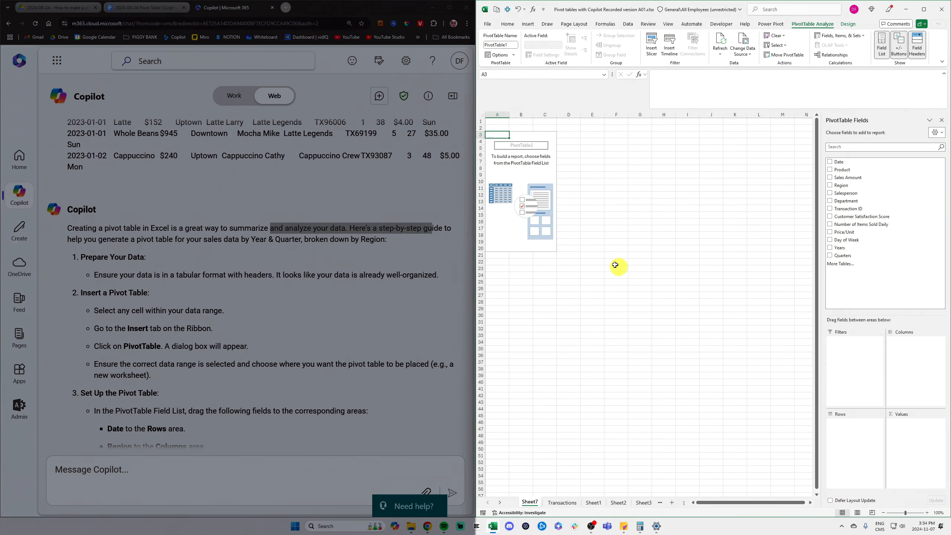
scroll(583, 215, "up", 9, "ctrl")
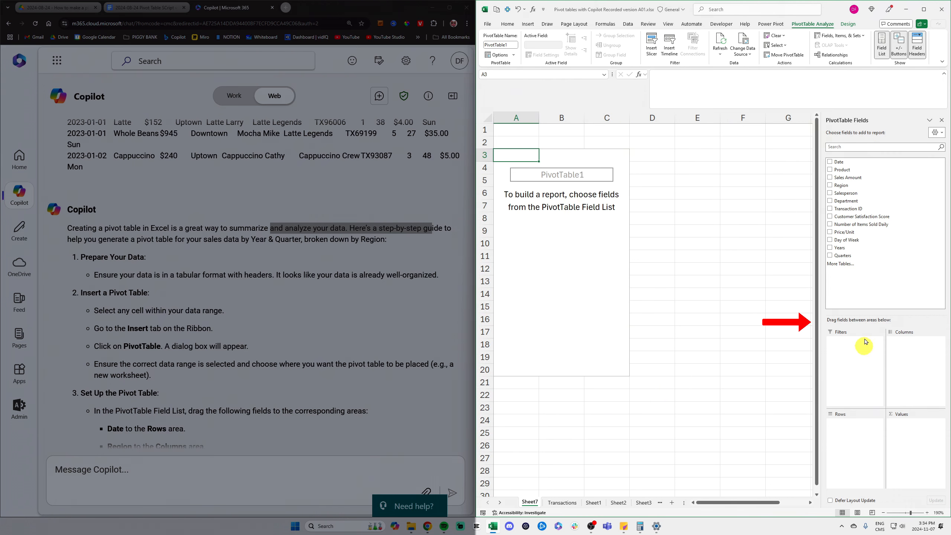
Lay out the new pivot table with Date in Rows, Region in Columns and Sales Amount in Values, following Copilot's guide
left_click(282, 295)
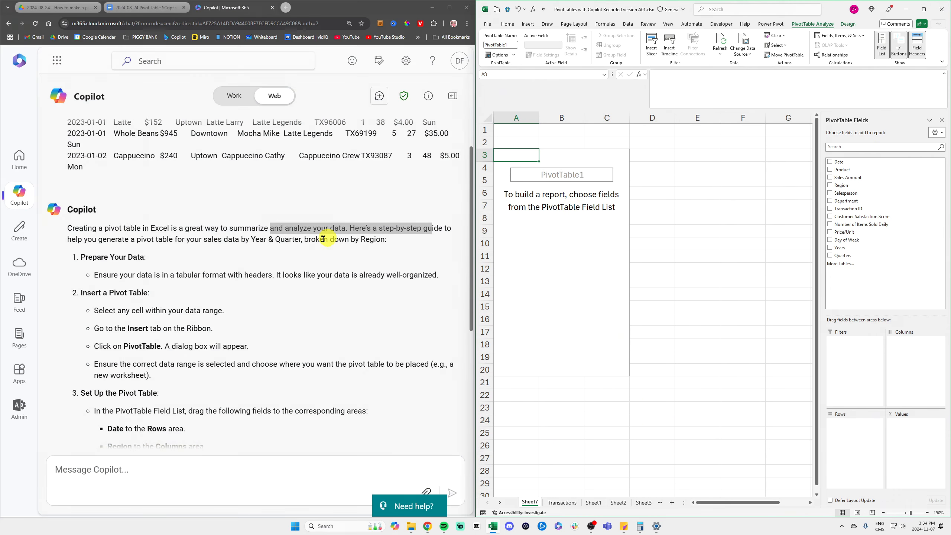
scroll(77, 367, "down", 4)
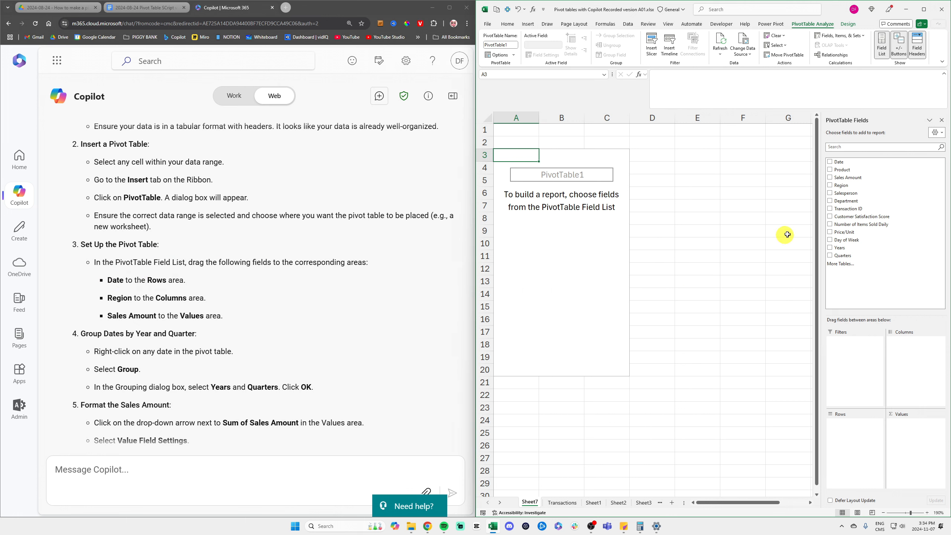
left_click_drag(851, 165, 855, 185)
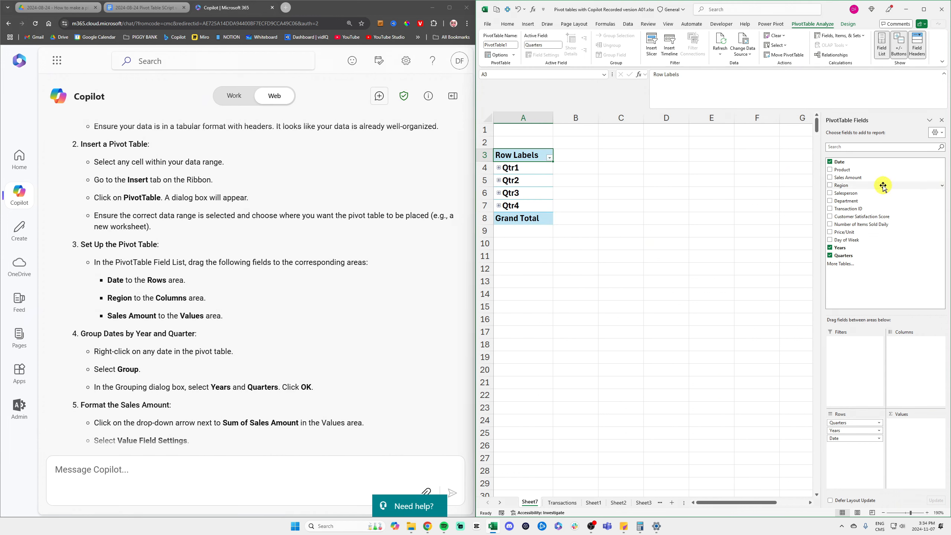
left_click_drag(883, 185, 881, 208)
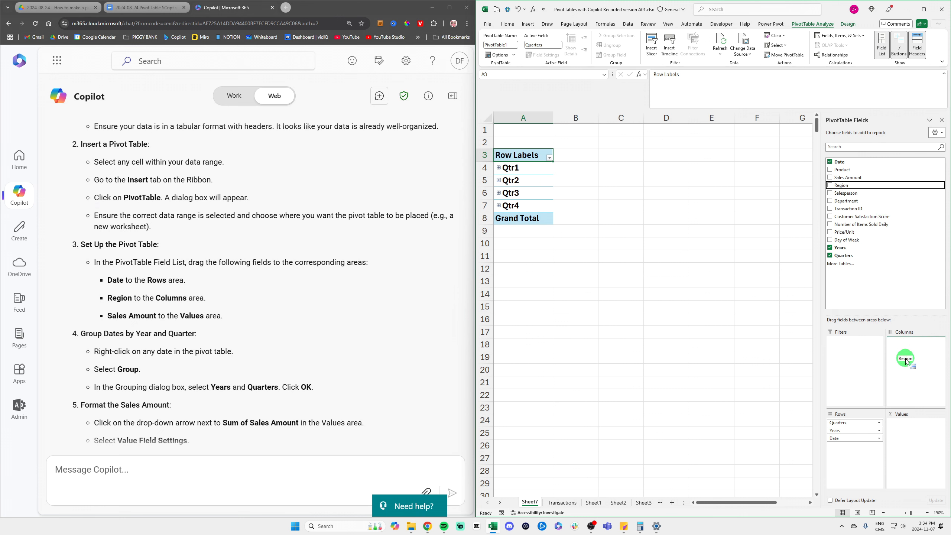
left_click_drag(906, 362, 906, 361)
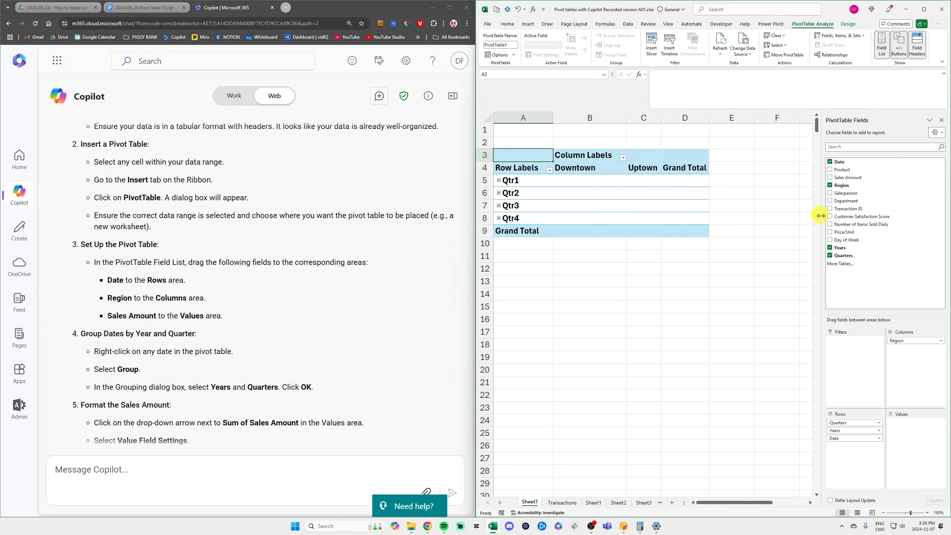
left_click_drag(857, 177, 912, 436)
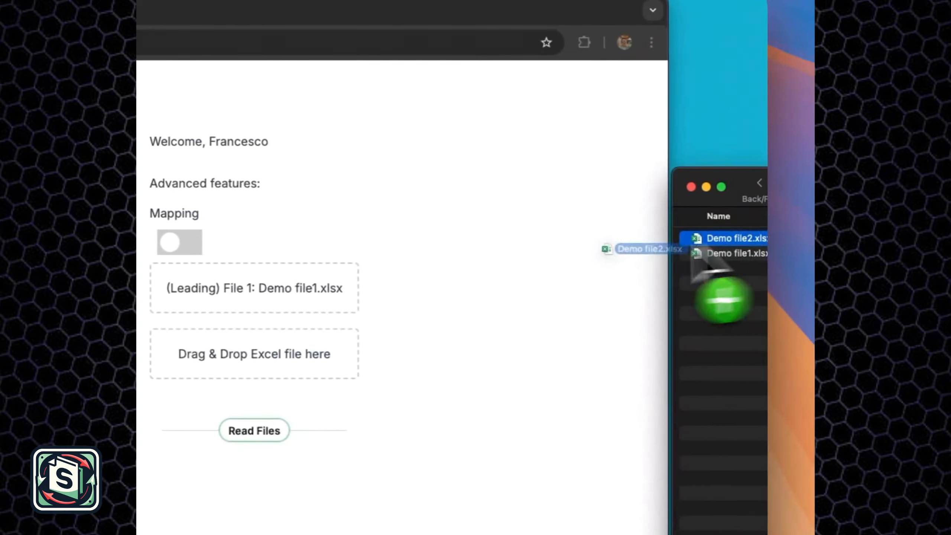
In the file comparison web app, add Demo file2.xlsx as the second file and read both files
left_click_drag(415, 321, 412, 322)
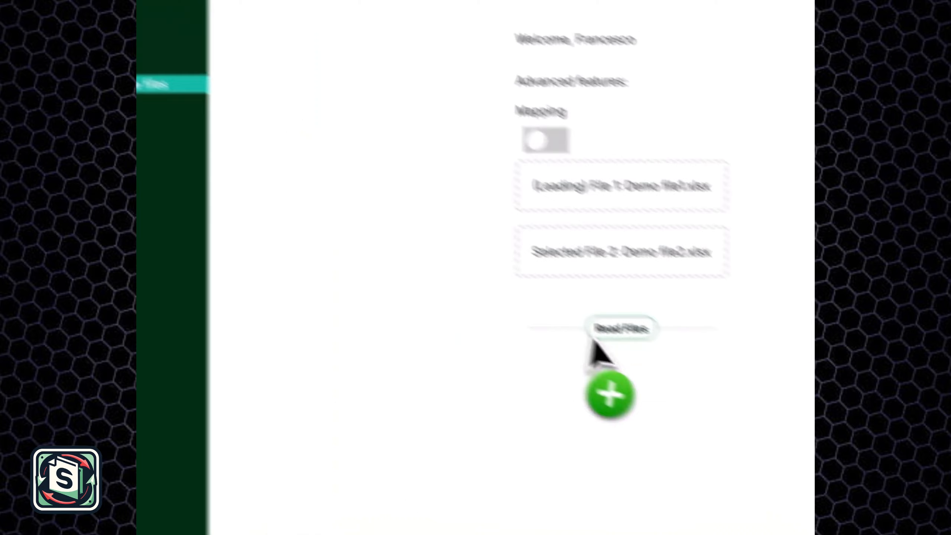
left_click(616, 329)
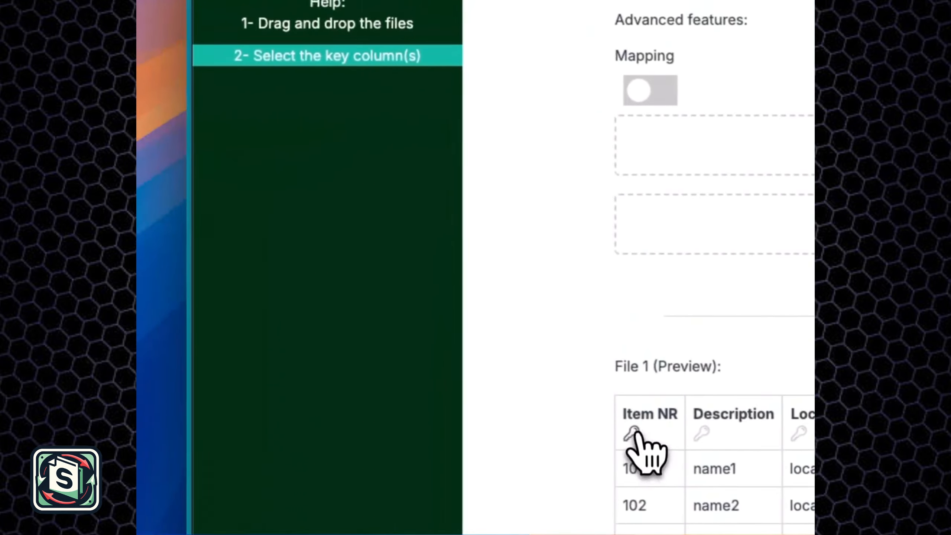
Compare the two files using Item NR as the key column and limit the report to only mismatches
left_click(635, 435)
scroll(443, 315, "down", 5)
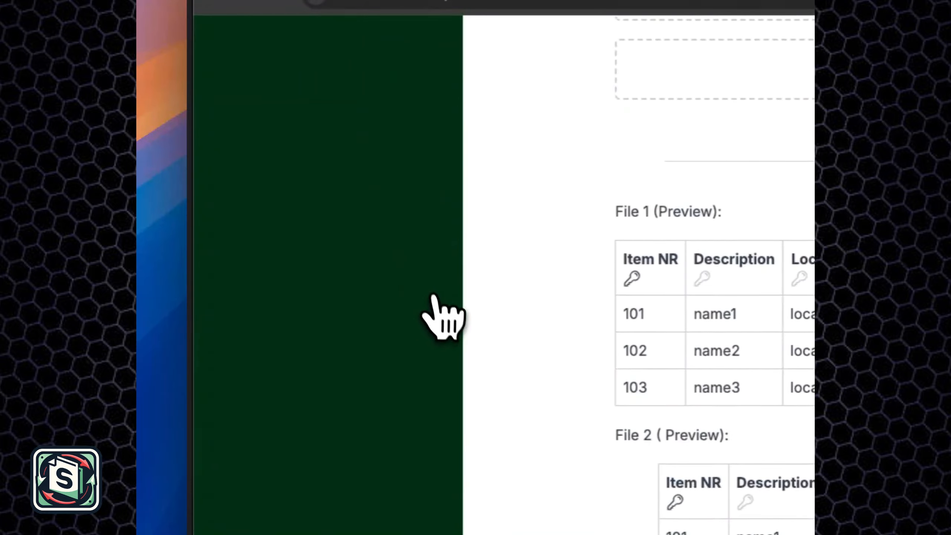
left_click(486, 243)
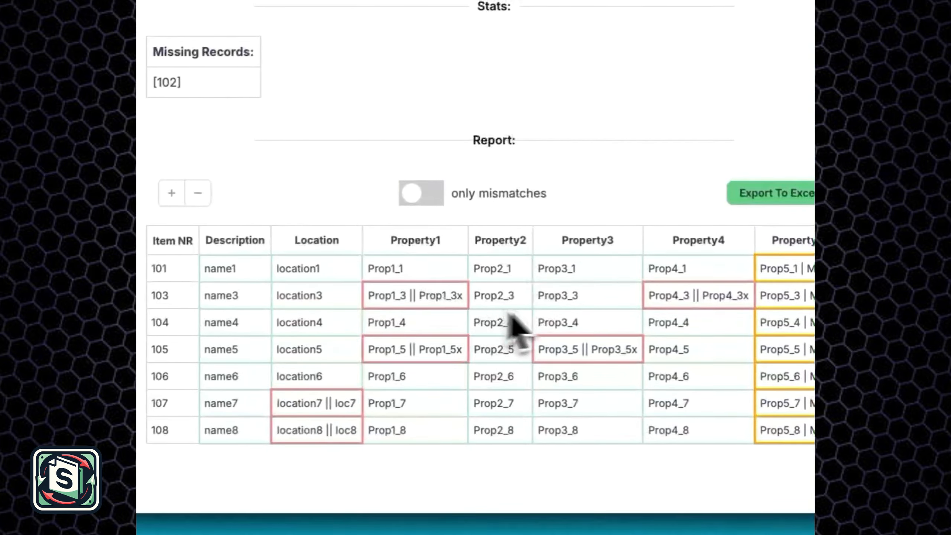
left_click(422, 192)
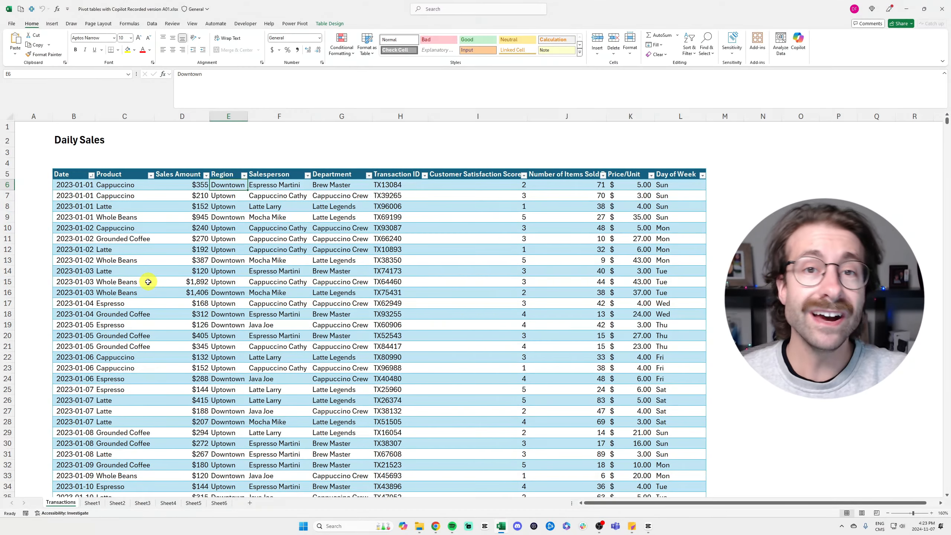
In the Excel workbook, check whether the Daily Sales data is formatted as a table by comparing cells inside and outside it
left_click(308, 250)
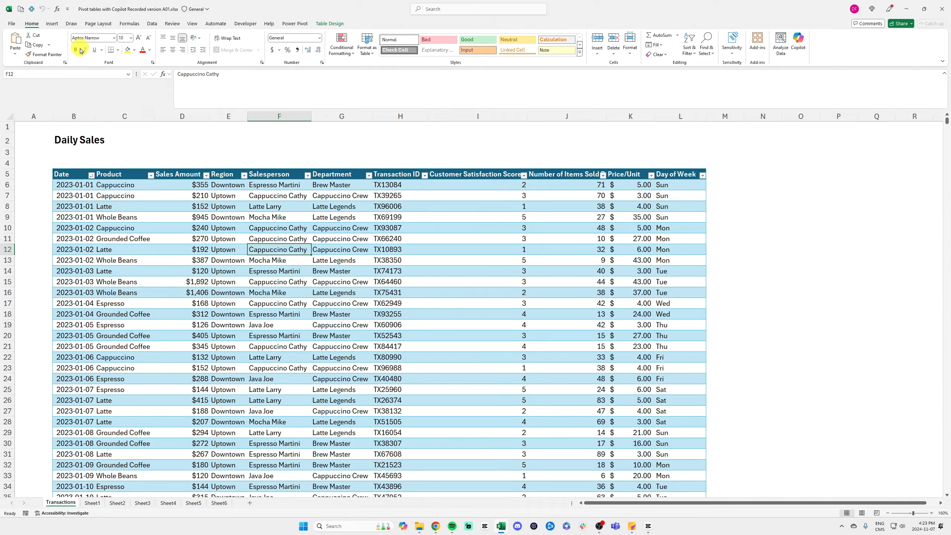
left_click(108, 174)
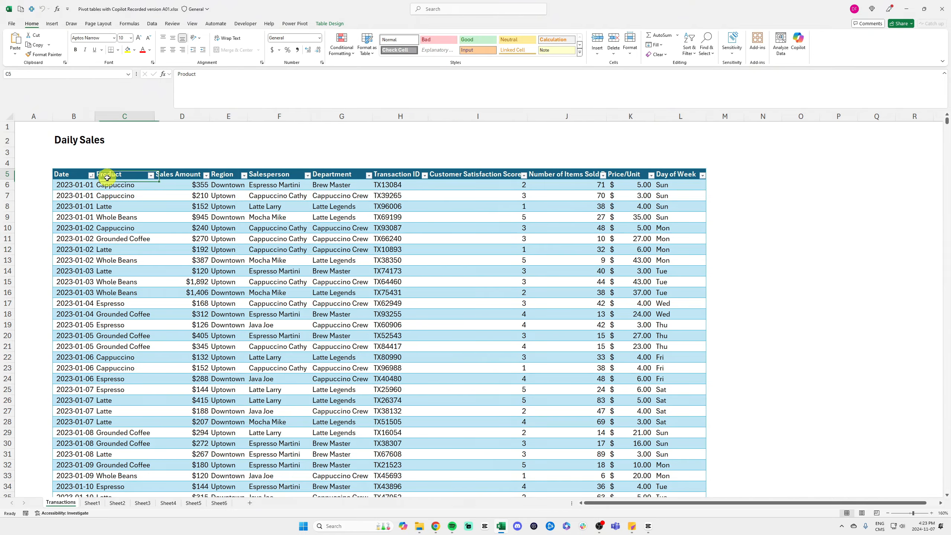
left_click(52, 24)
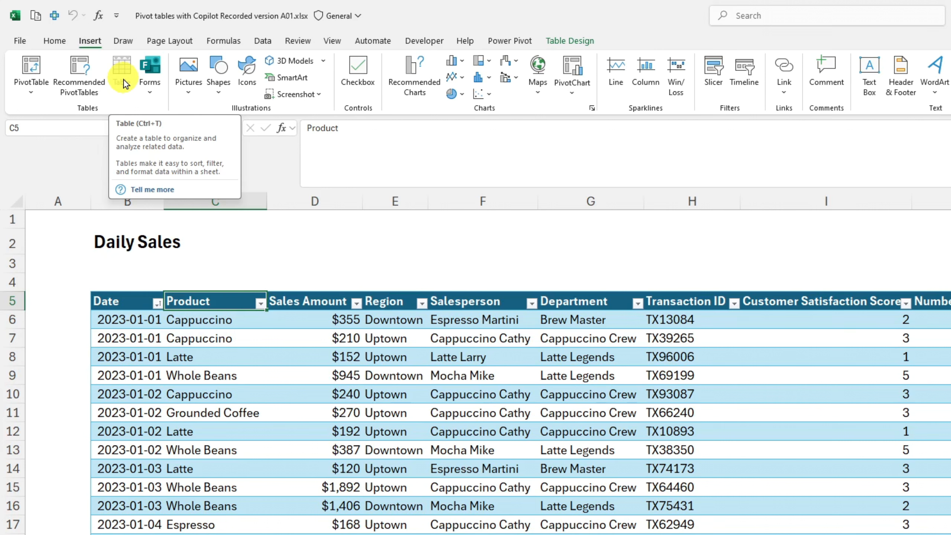
left_click(578, 43)
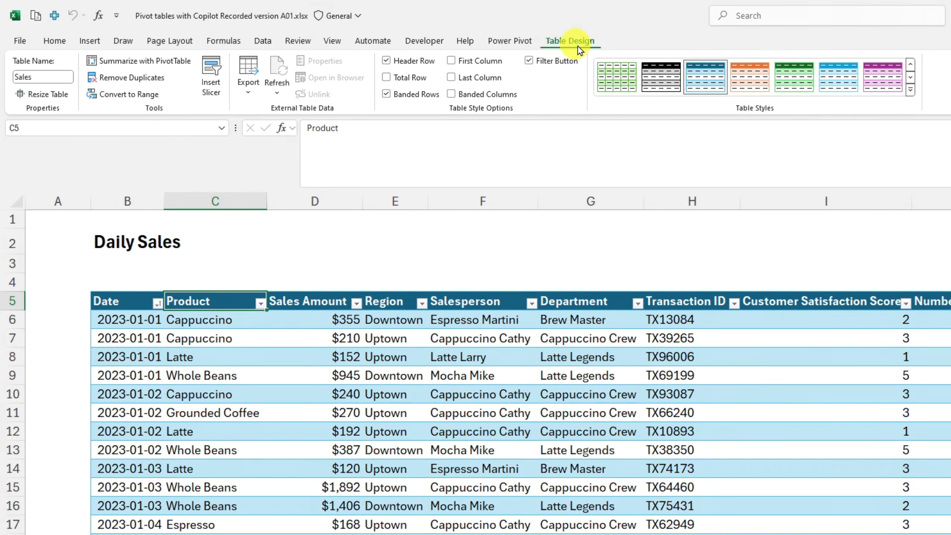
left_click(599, 264)
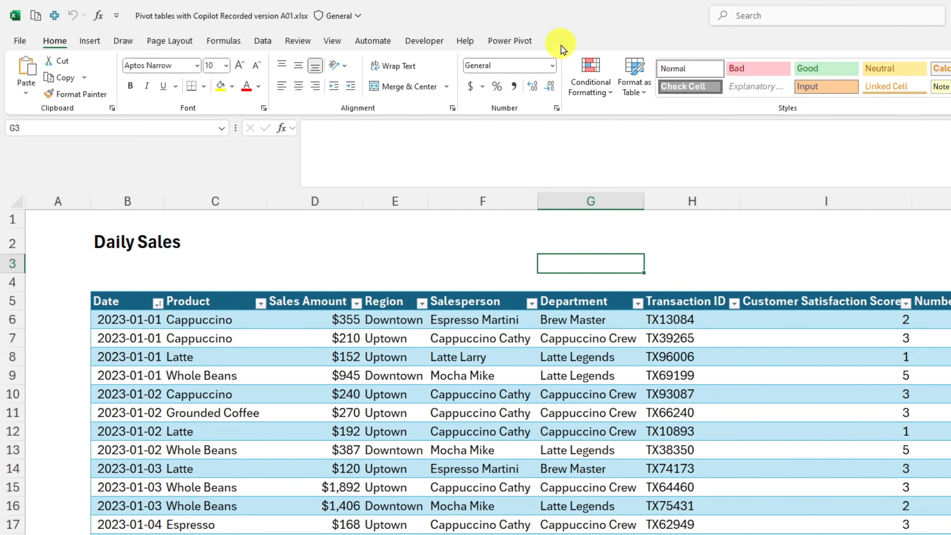
left_click(613, 360)
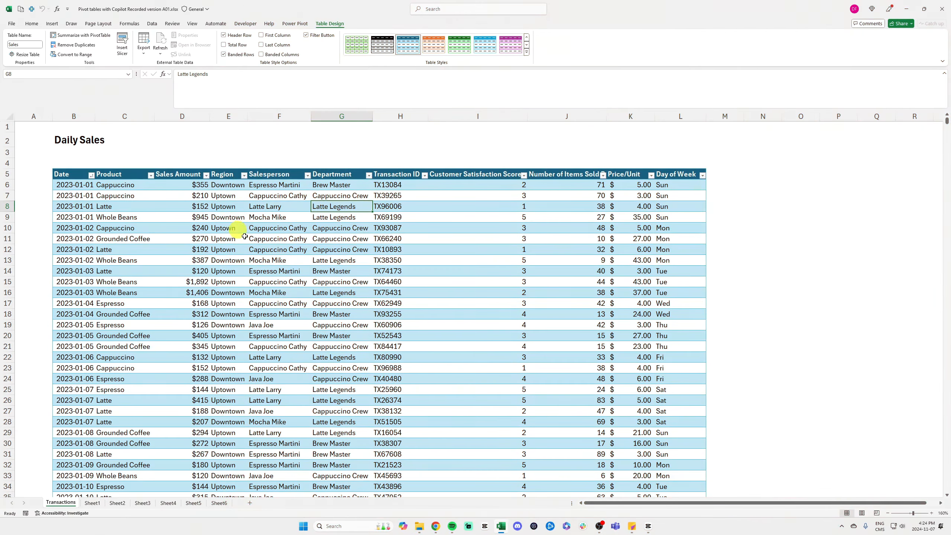
Open Copilot in Excel and turn on AutoSave by uploading the workbook to the business OneDrive
left_click(32, 23)
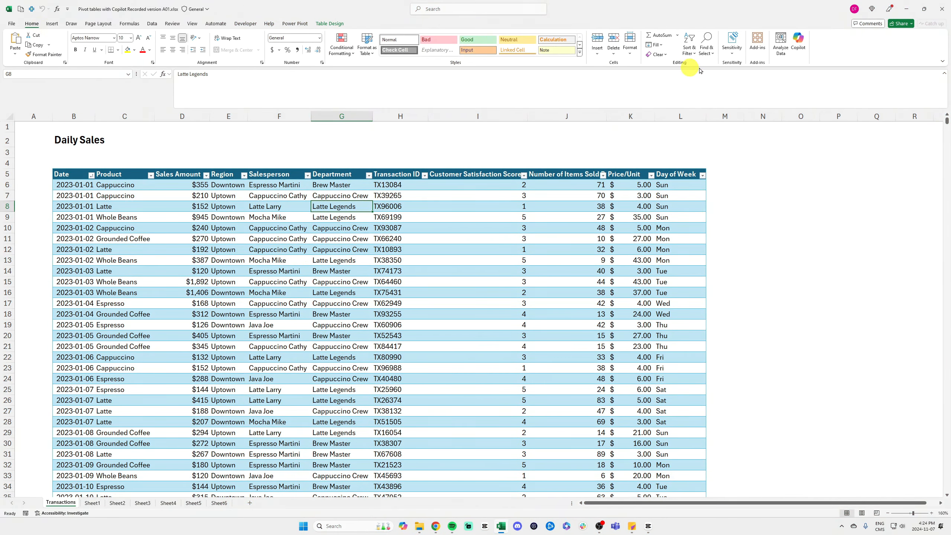
left_click(800, 45)
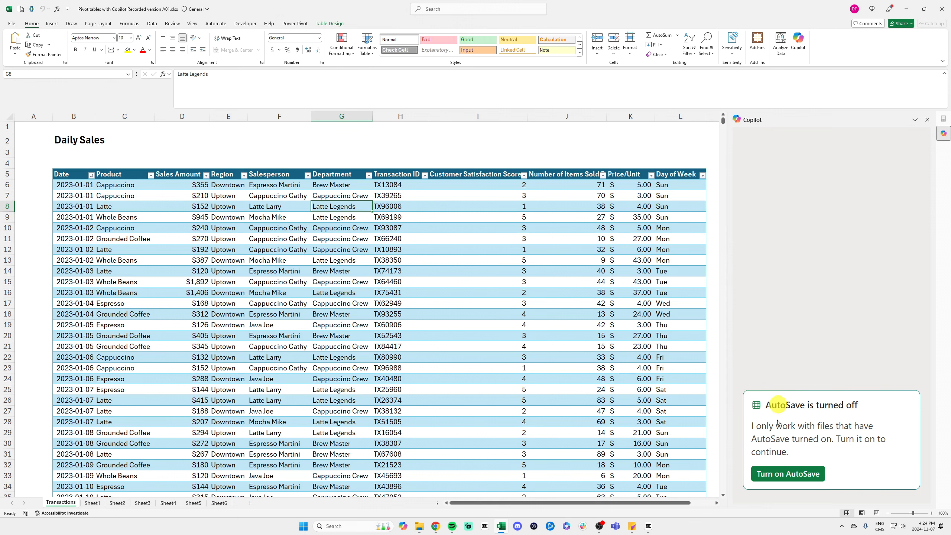
left_click(794, 478)
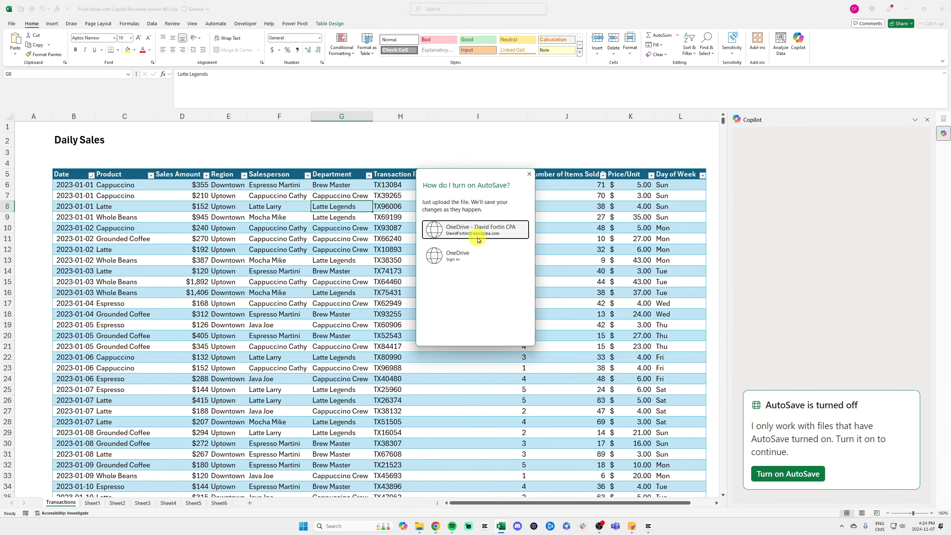
left_click(489, 234)
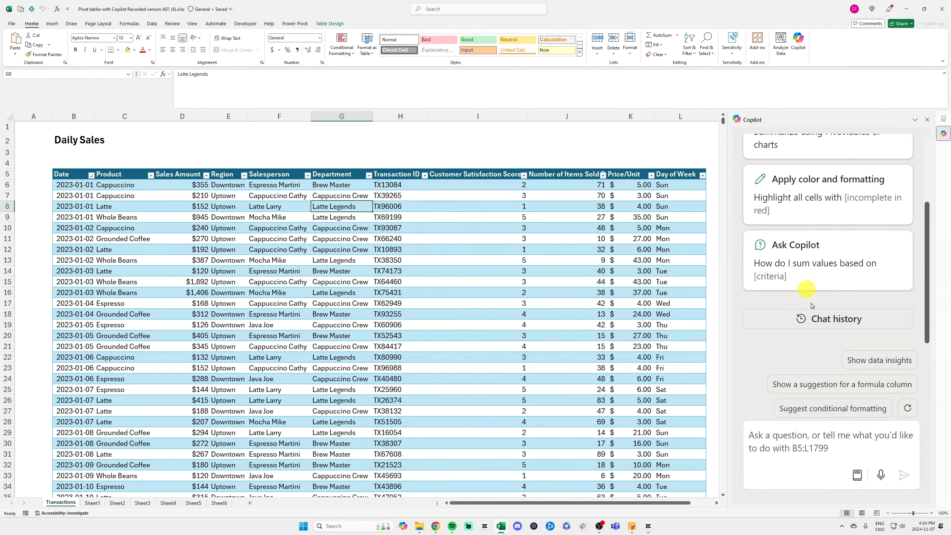
Ask Copilot "Create a Pivot Tables showing sales amount by region and quarter." and add the resulting pivot table to a new sheet
scroll(855, 265, "up", 3)
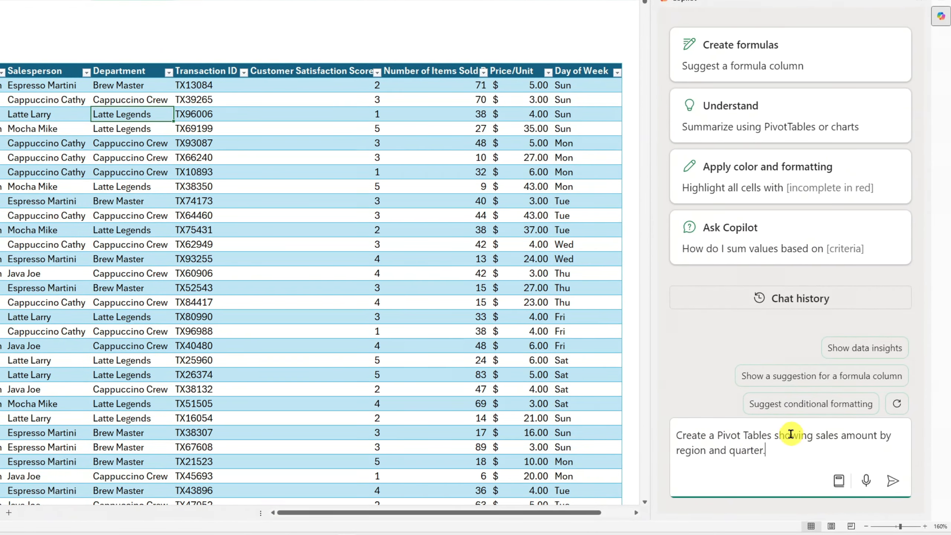
left_click(890, 482)
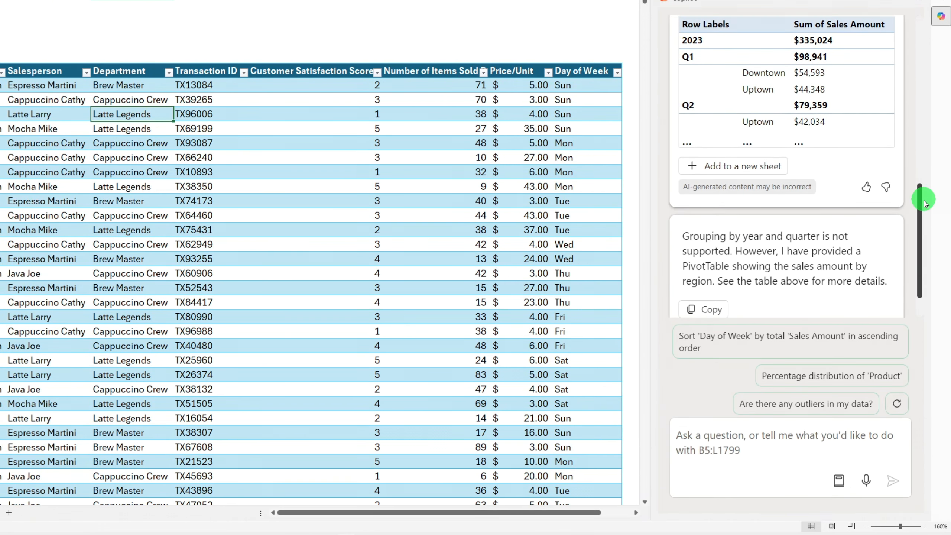
mouse_move(922, 197)
left_mouse_down()
mouse_move(922, 167)
mouse_move(922, 180)
left_mouse_up()
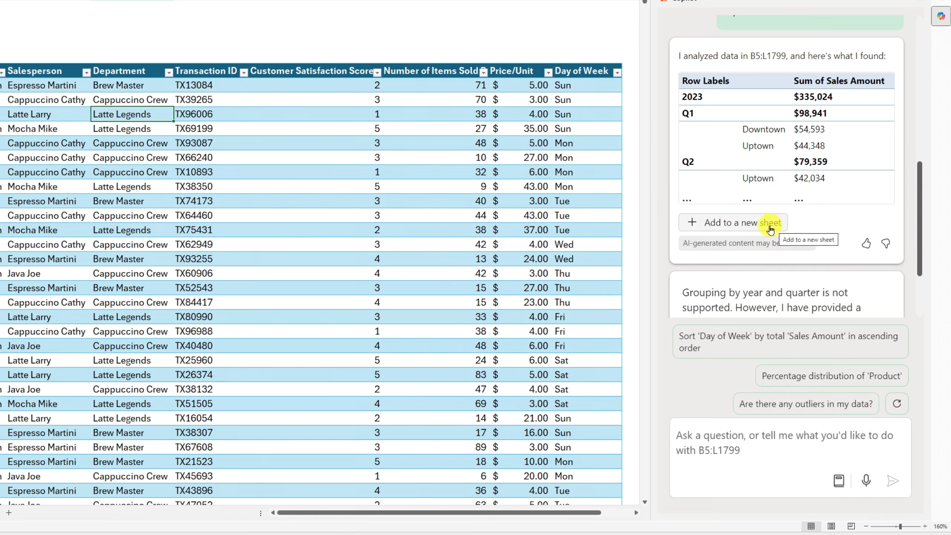
left_click(770, 229)
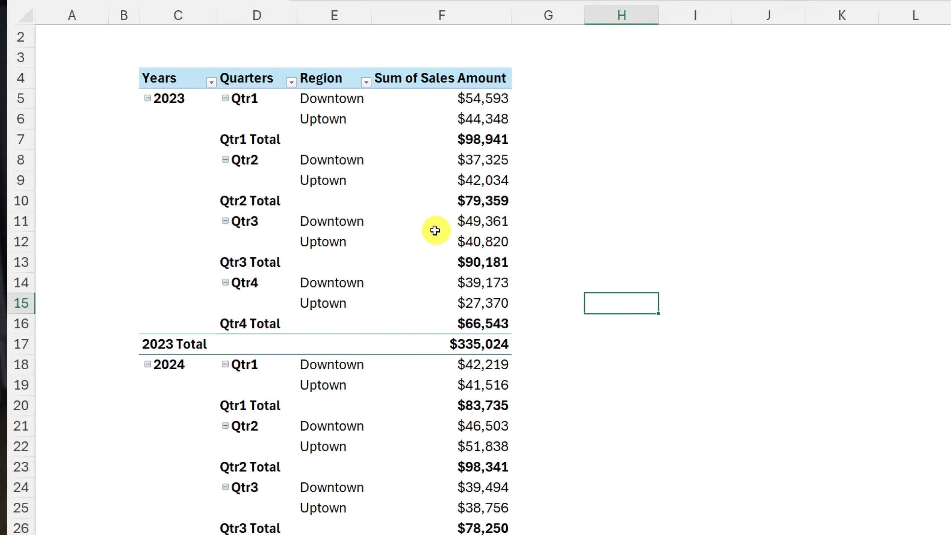
Collapse the Qtr1 and Qtr3 groups, plus the 2023 and 2024 year groups, in the Copilot-made pivot table
left_click(374, 135)
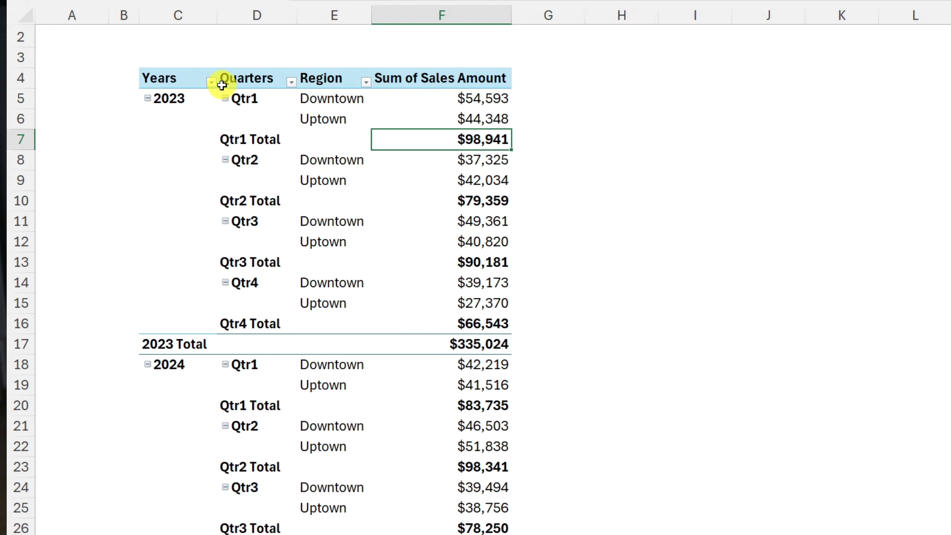
left_click(226, 99)
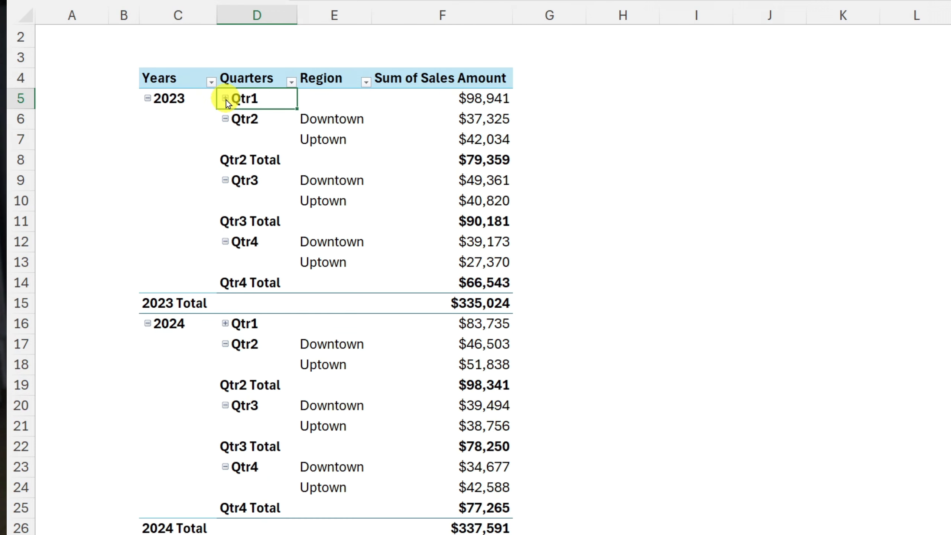
left_click(225, 180)
left_click(148, 98)
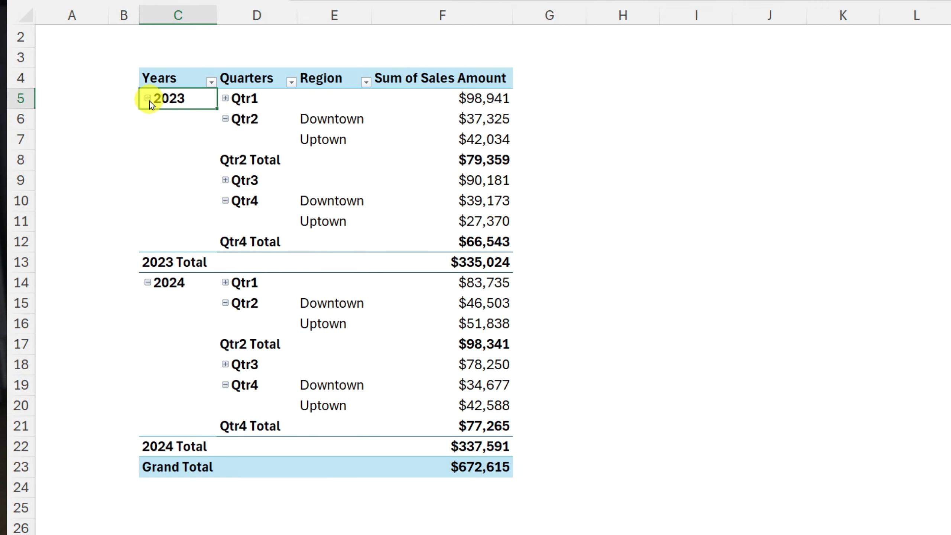
left_click(148, 119)
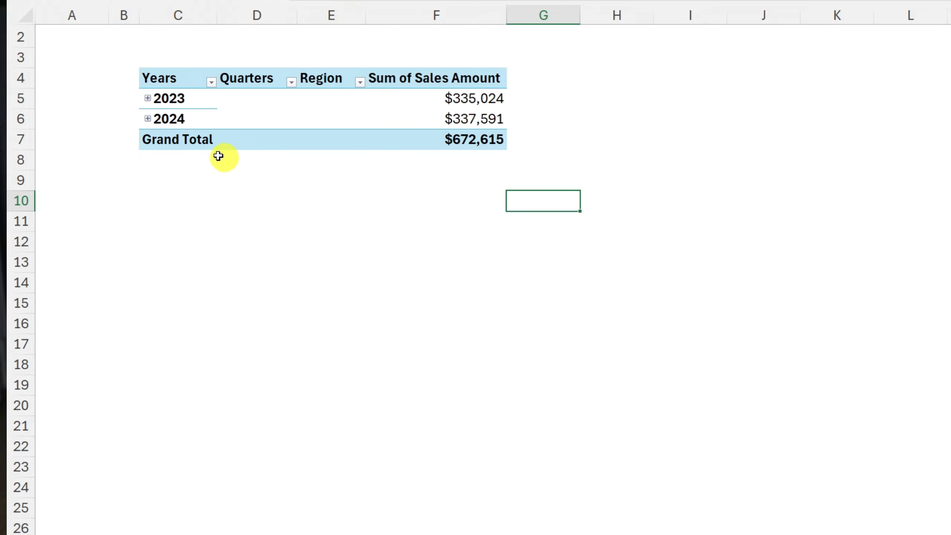
Expand the 2023 and 2024 year groups and the Qtr1 and Qtr3 groups to show the region rows
left_click(148, 98)
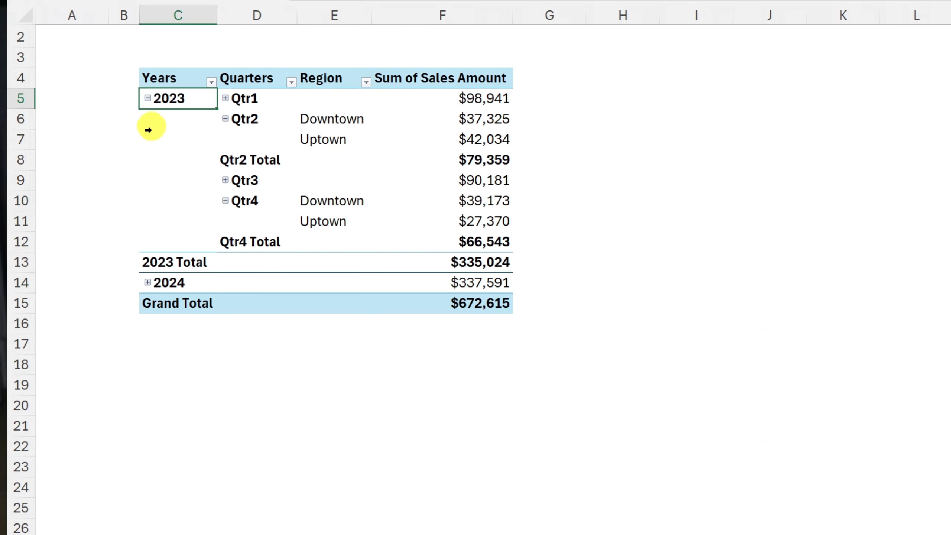
left_click(147, 282)
left_click(226, 100)
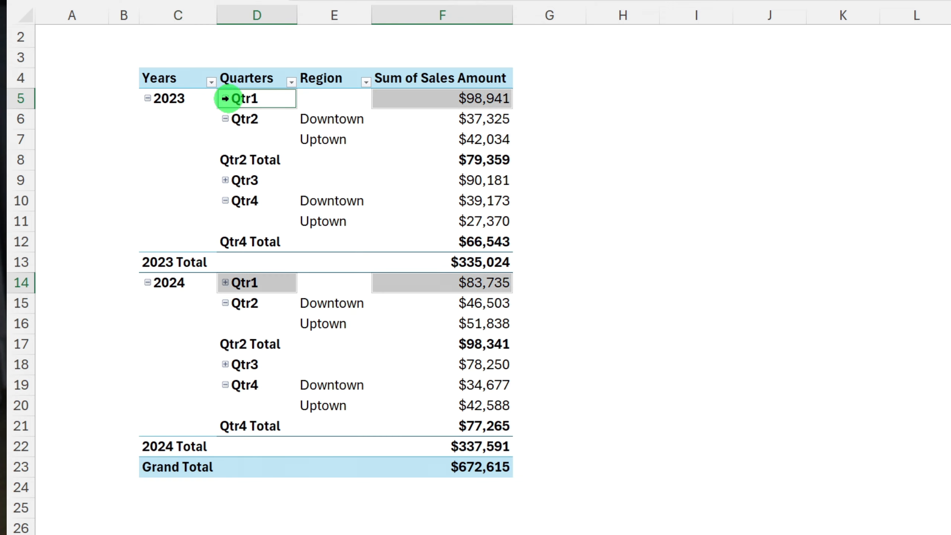
left_click(227, 99)
left_click(225, 98)
left_click(350, 162)
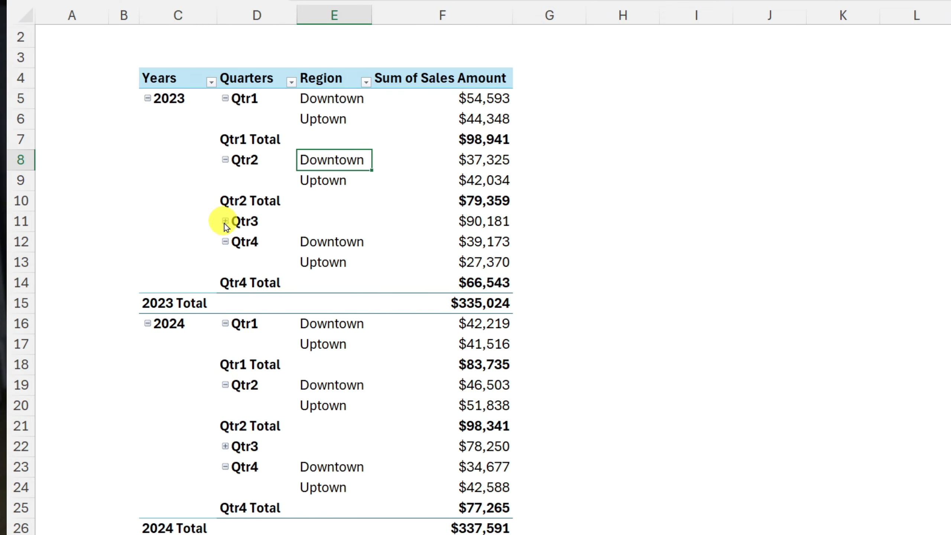
left_click(225, 221)
Hide all subtotals in the pivot table of sales by year, quarter and region
left_click(394, 180)
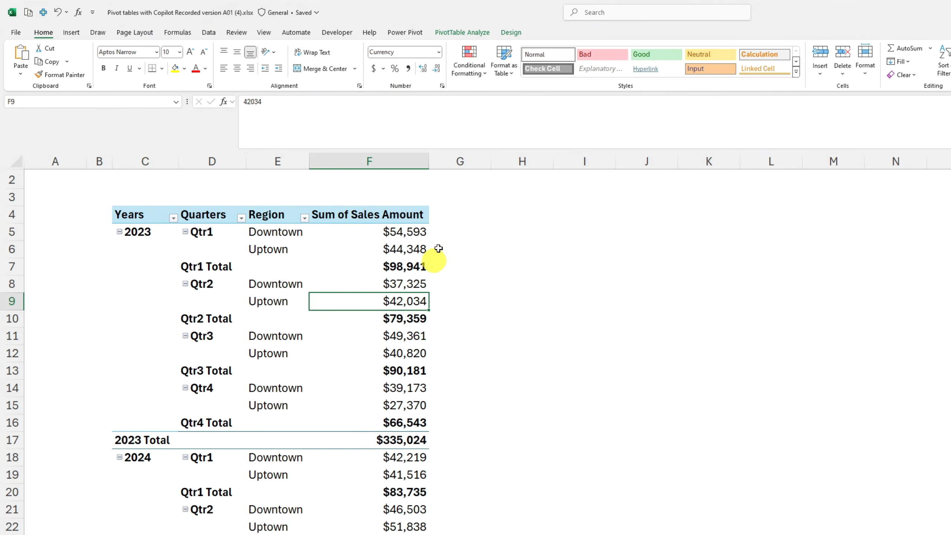
left_click(511, 34)
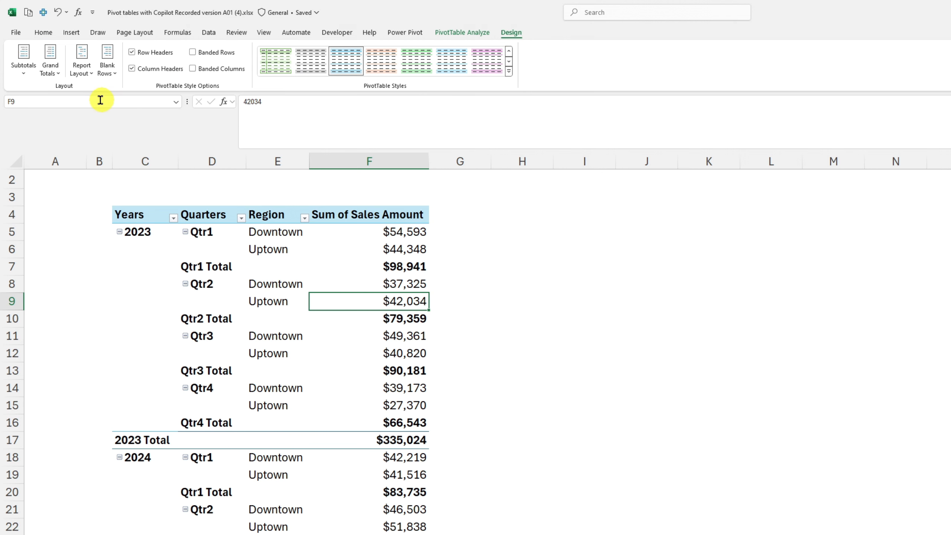
left_click(24, 75)
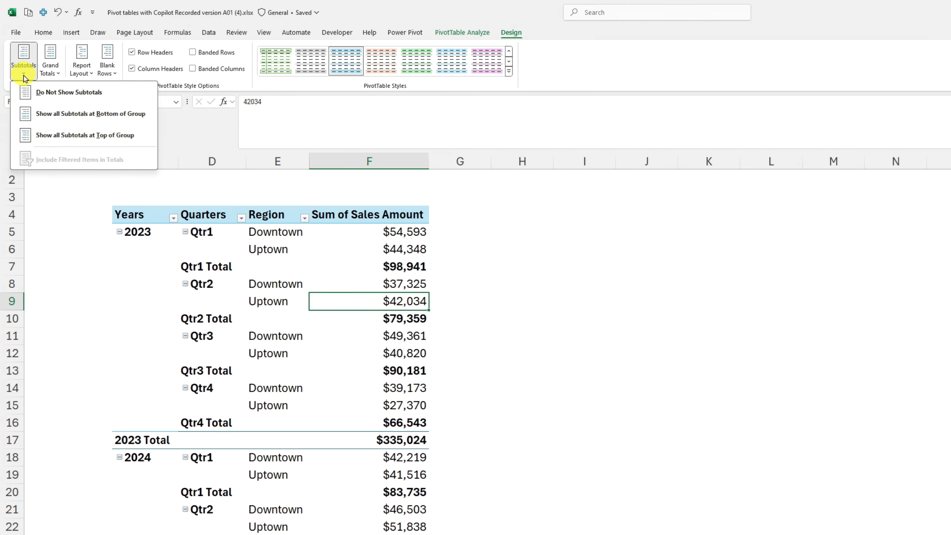
left_click(472, 300)
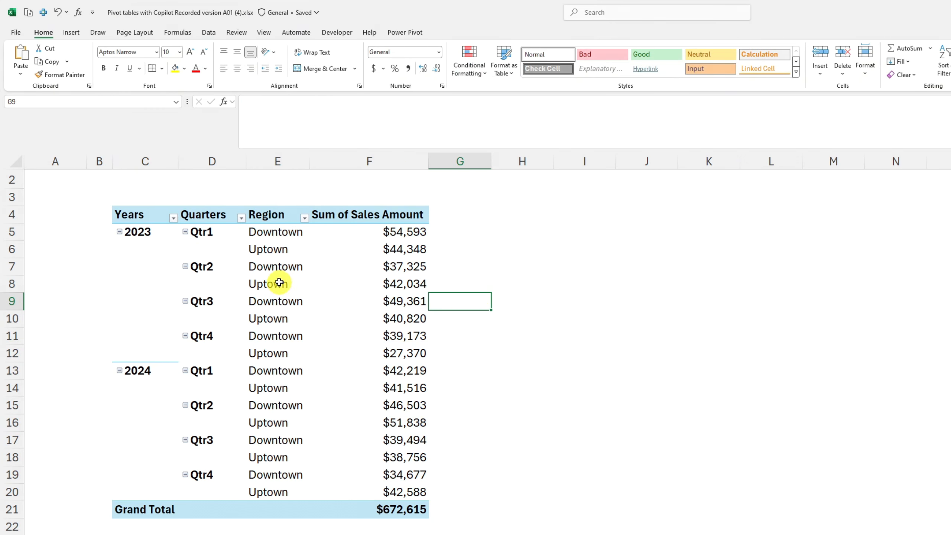
Move the Region field above Years in the pivot table's Rows and auto-fit the width of column C
left_click(279, 249)
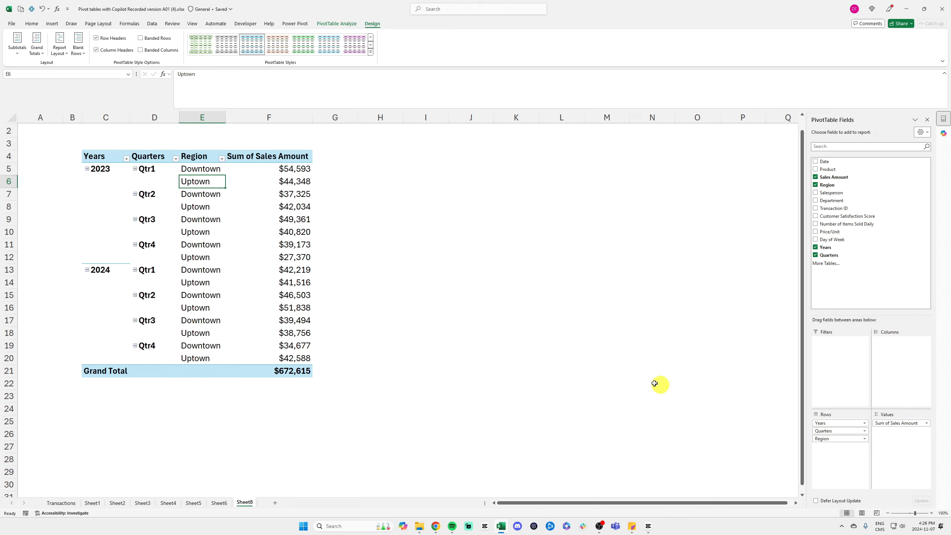
left_click(843, 441)
left_click_drag(843, 442, 842, 421)
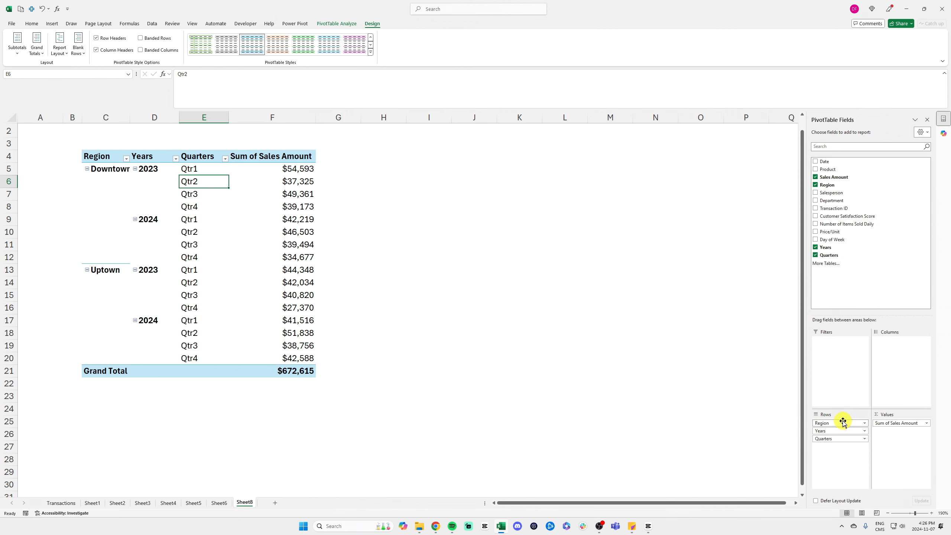
double_click(130, 118)
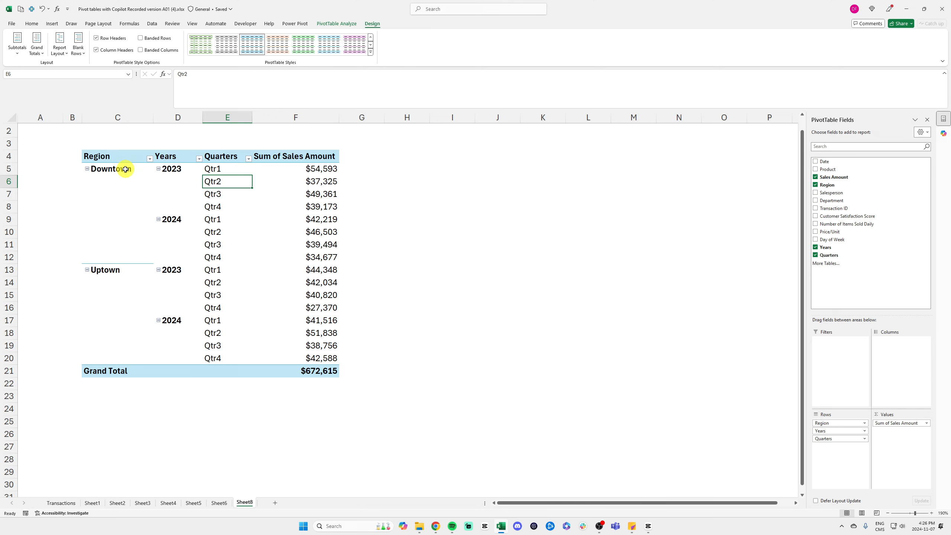
Highlight the Downtown group's region, year and quarter labels to examine how the rows are nested
left_click_drag(126, 169, 156, 252)
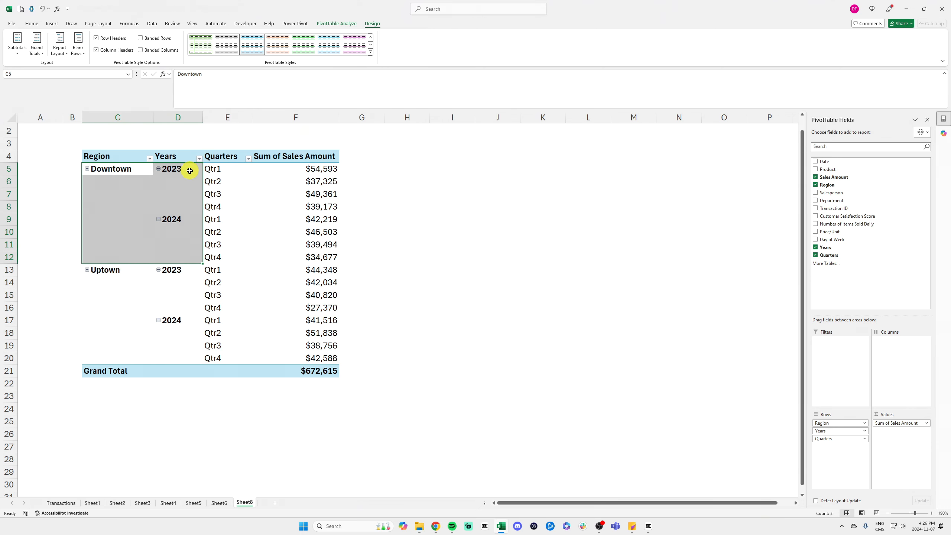
left_click_drag(190, 171, 197, 258)
left_click_drag(226, 170, 224, 260)
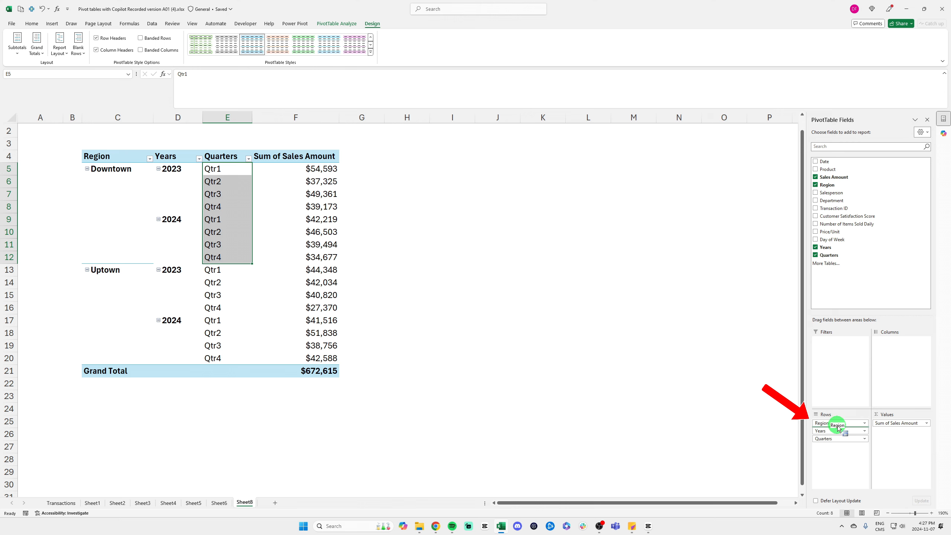
Move the Region field from Rows to Columns in the pivot table, then deselect the table
left_click_drag(837, 429, 899, 367)
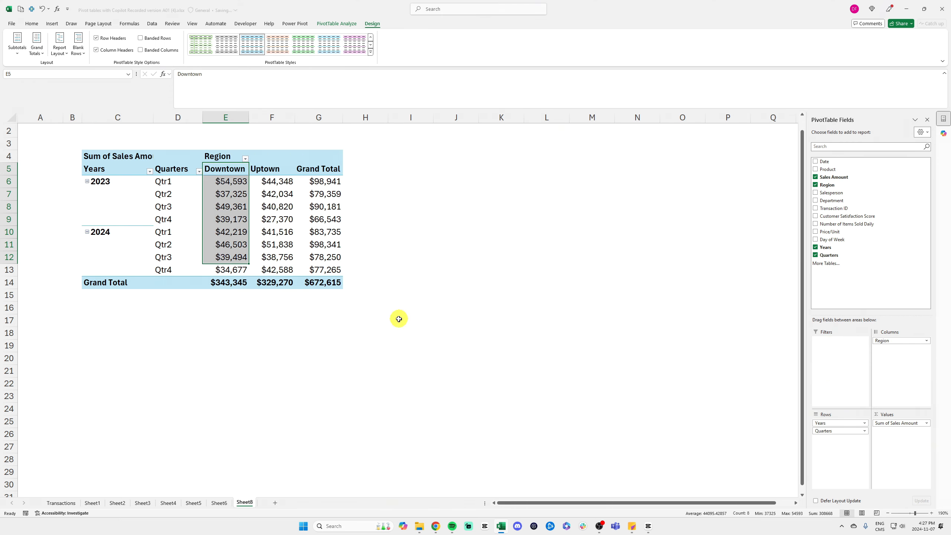
left_click(398, 319)
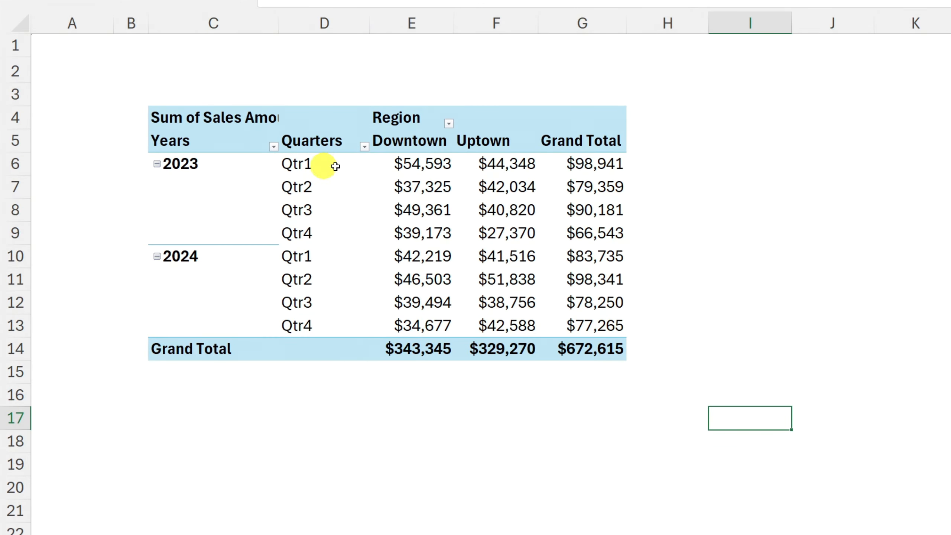
Examine the 2023 quarters and the Qtr1 sales for Downtown, Uptown and the Grand Total
left_click(216, 165)
left_click_drag(326, 164, 339, 232)
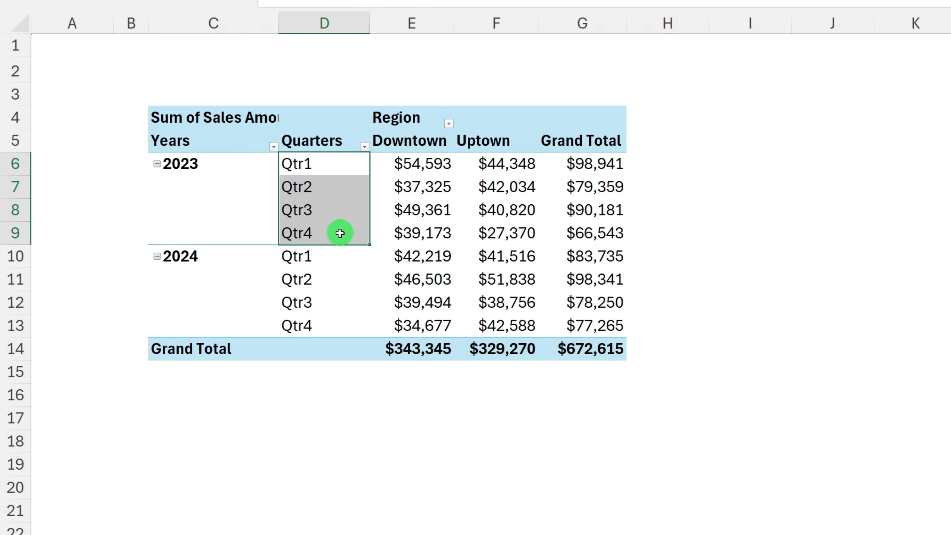
left_click(409, 162)
left_click(506, 162)
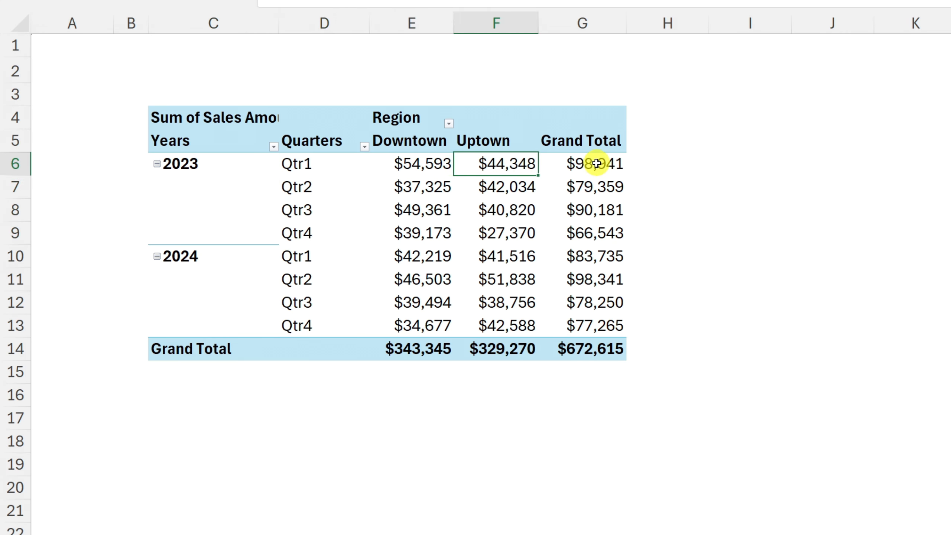
mouse_move(597, 163)
left_click_drag(597, 163, 306, 167)
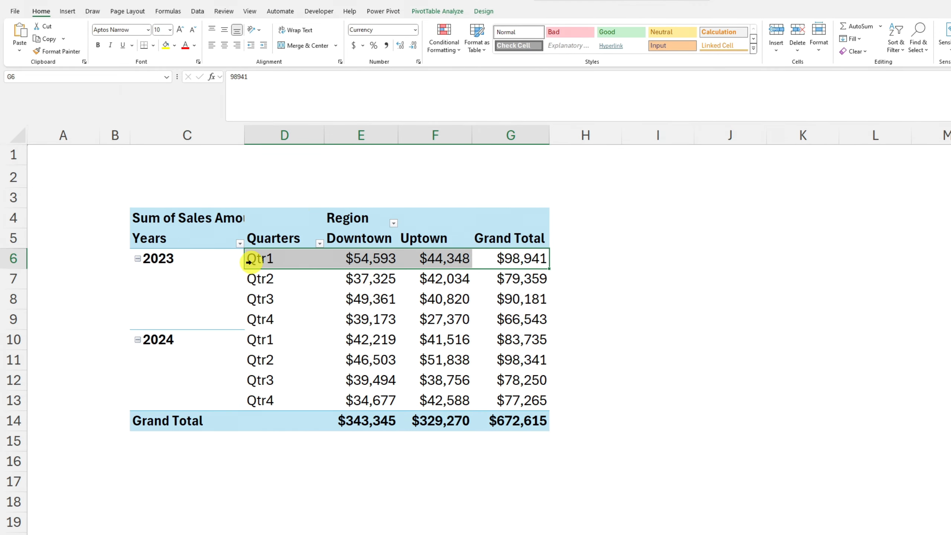
Show all subtotals at the bottom of each year group in the pivot table
left_click(484, 11)
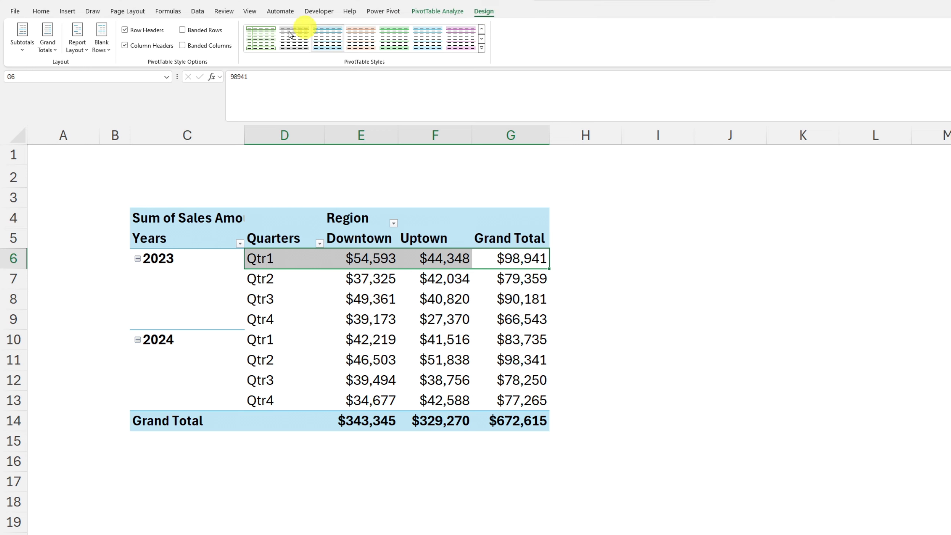
left_click(20, 55)
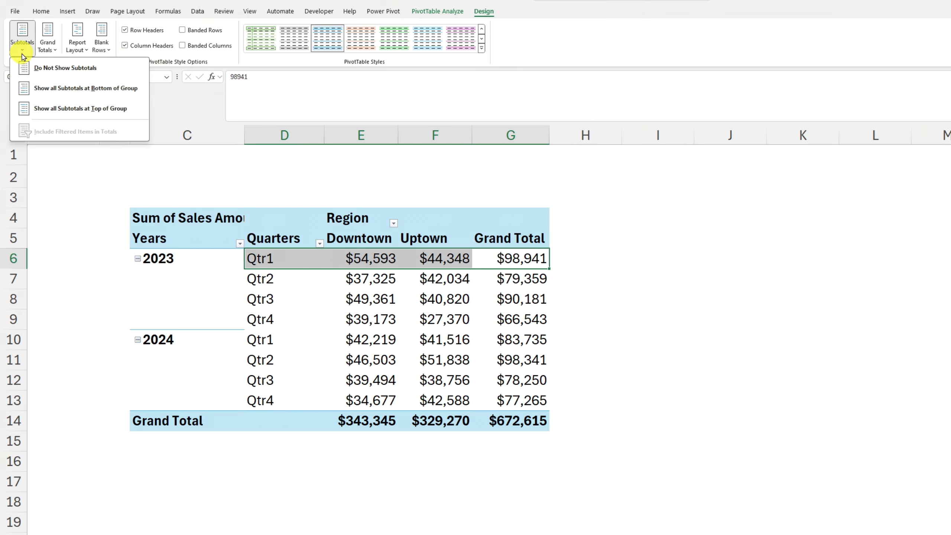
left_click(120, 93)
left_click(626, 334)
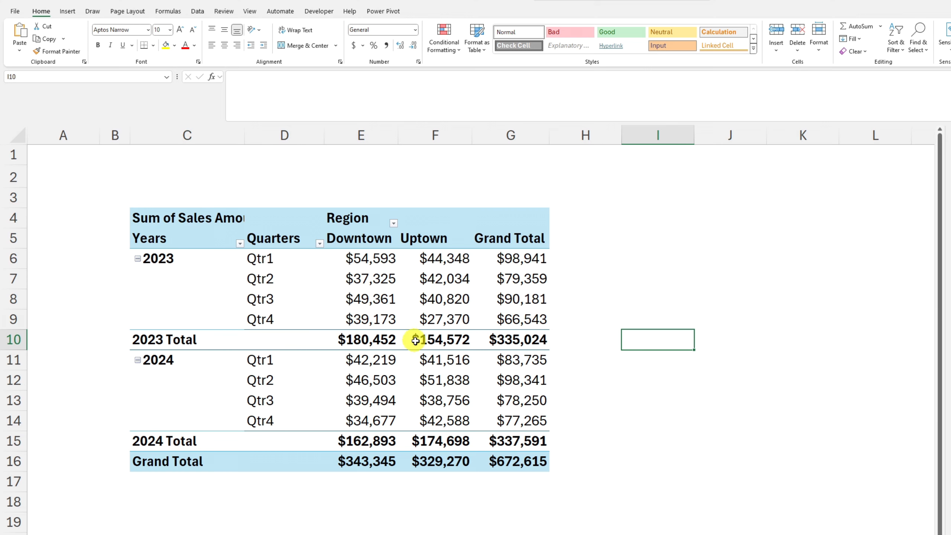
Drill down into the 2023 Total row's grand total to open its underlying transactions on a new detail sheet
mouse_move(416, 335)
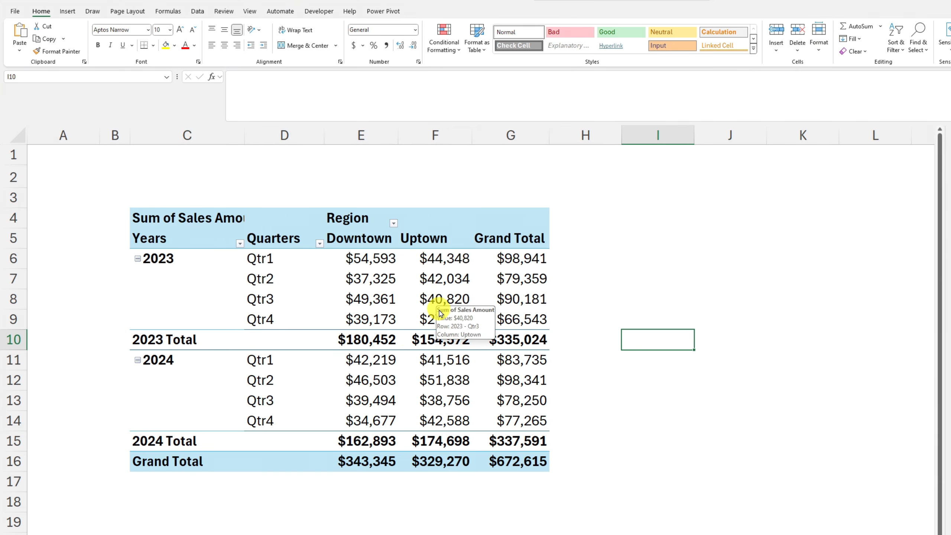
mouse_move(498, 298)
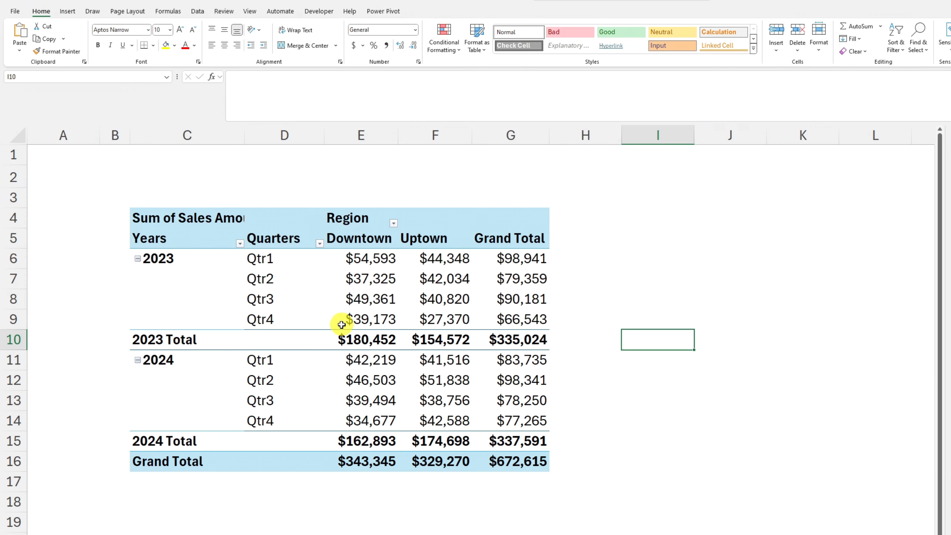
left_click(540, 334)
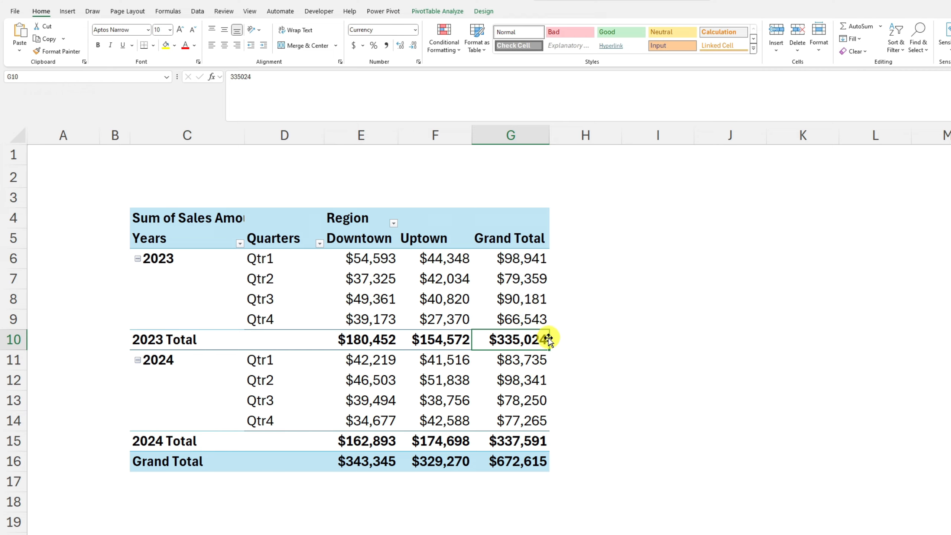
double_click(499, 340)
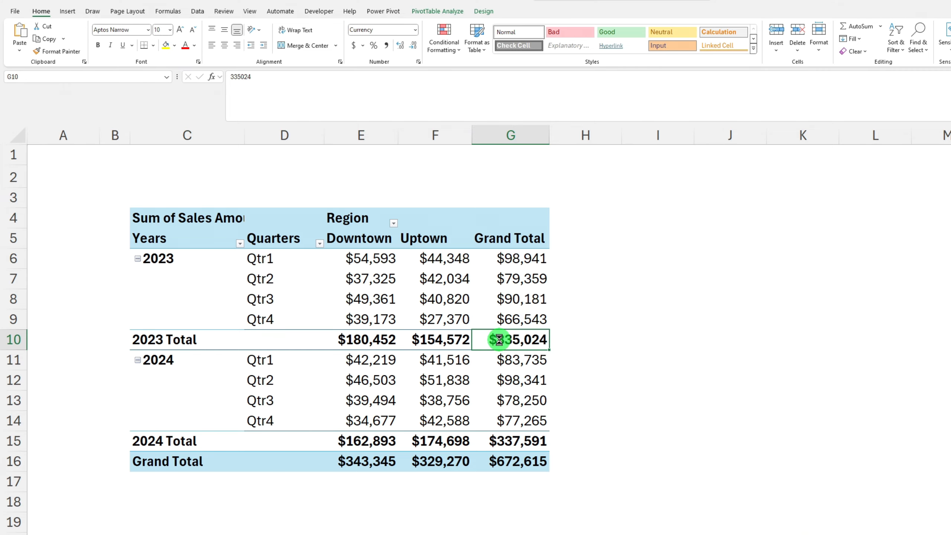
scroll(238, 308, "up", 3)
scroll(276, 313, "up", 1)
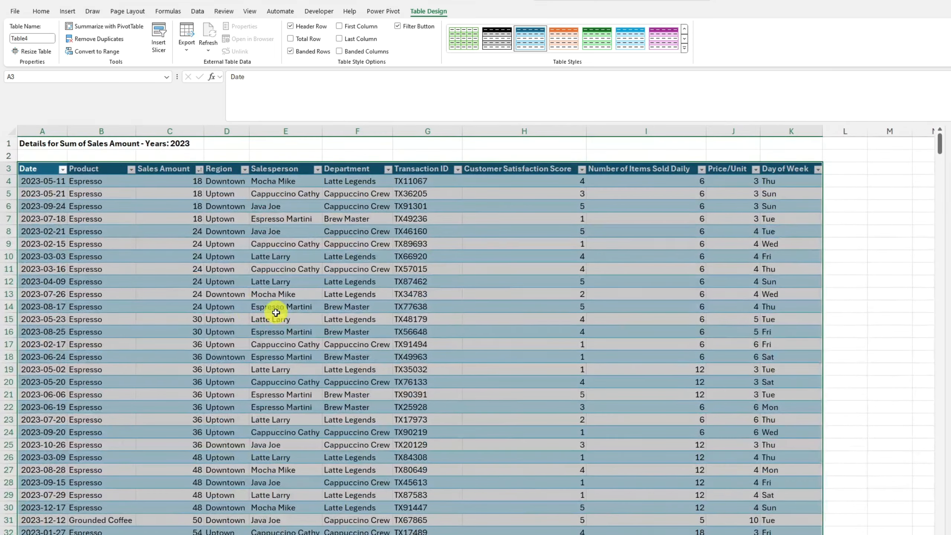
Select all Sales Amount values in the 2023 detail table, from C4 down to the last row
left_click(226, 153)
left_click(246, 245)
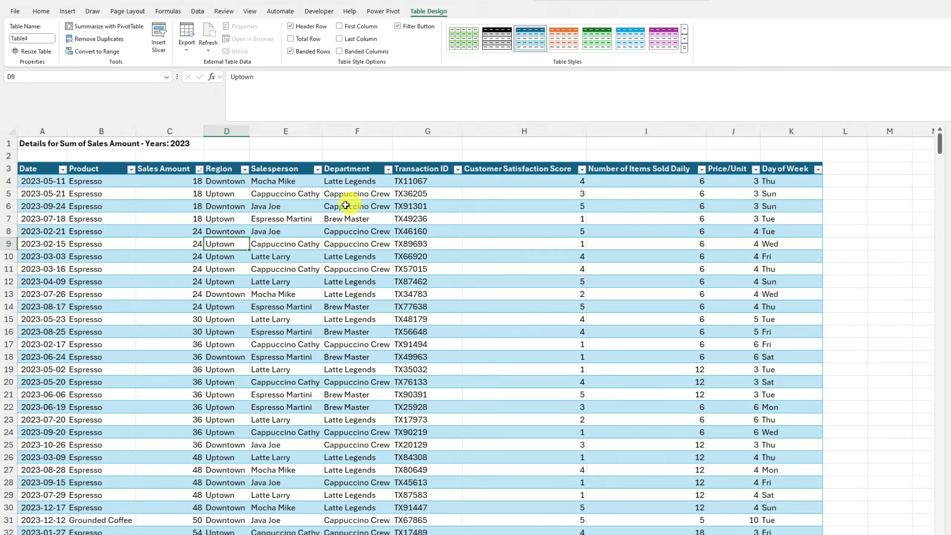
left_click(168, 185)
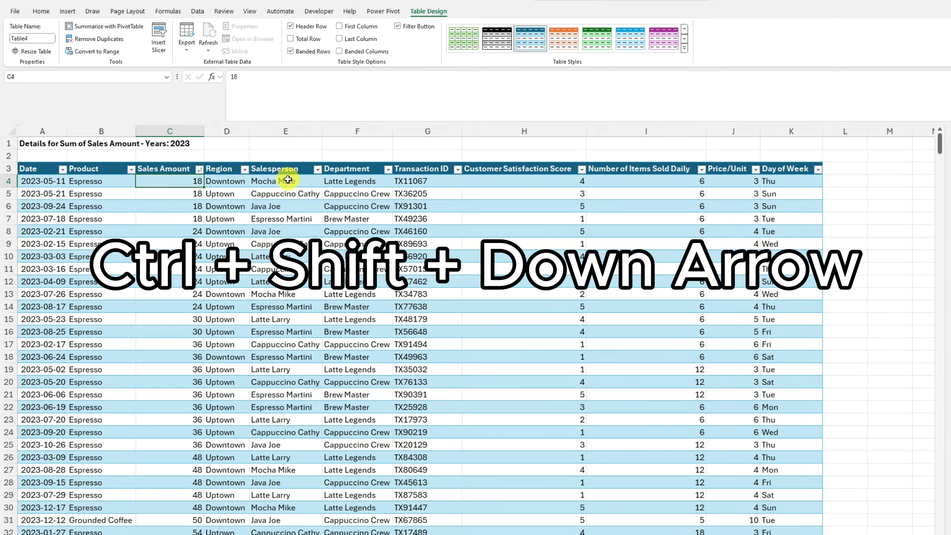
key("ctrl+shift+Down")
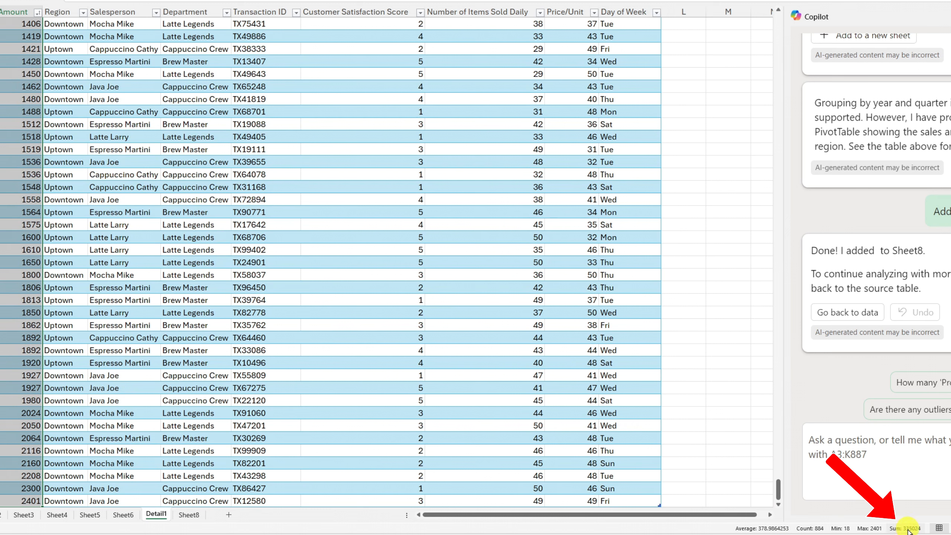
Copy the sum of the selected sales amounts and paste 335024 into an empty cell in column M
key("ctrl+v")
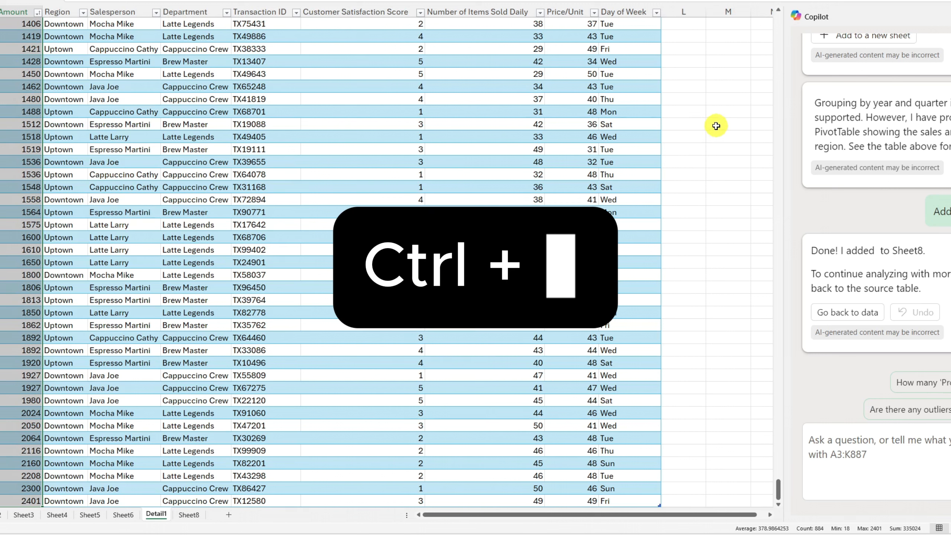
left_click(716, 125)
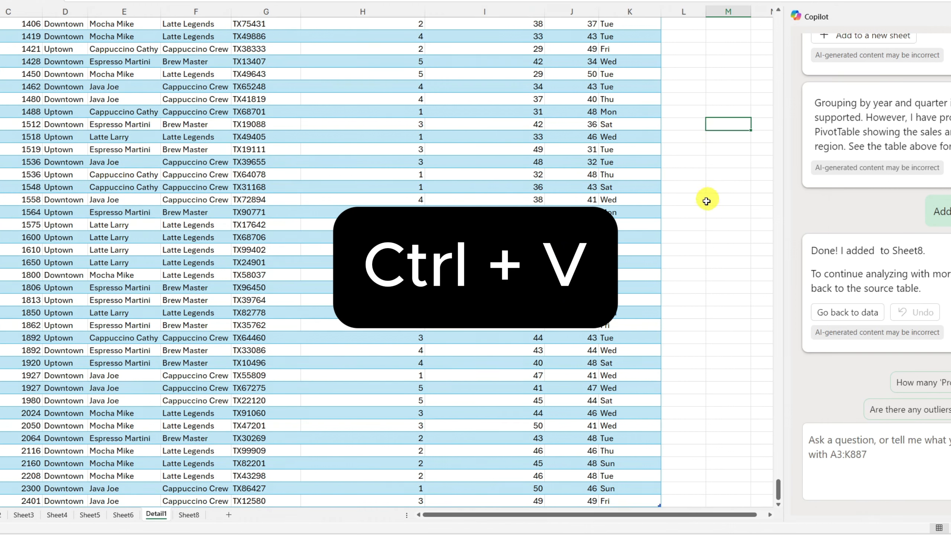
type("335024")
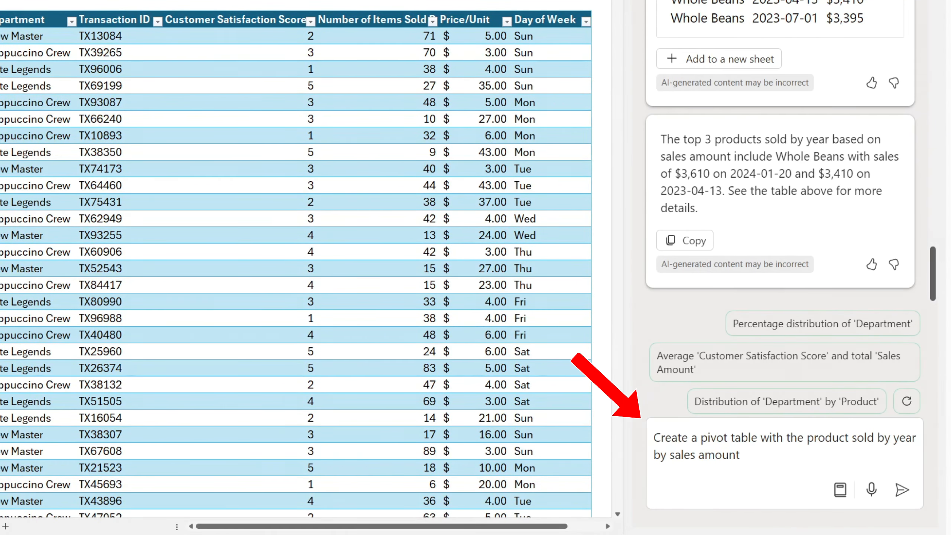
Ask Copilot "Create a pivot table with the product sold by year by sales amount" and add the resulting pivot table to a new sheet
left_click(760, 455)
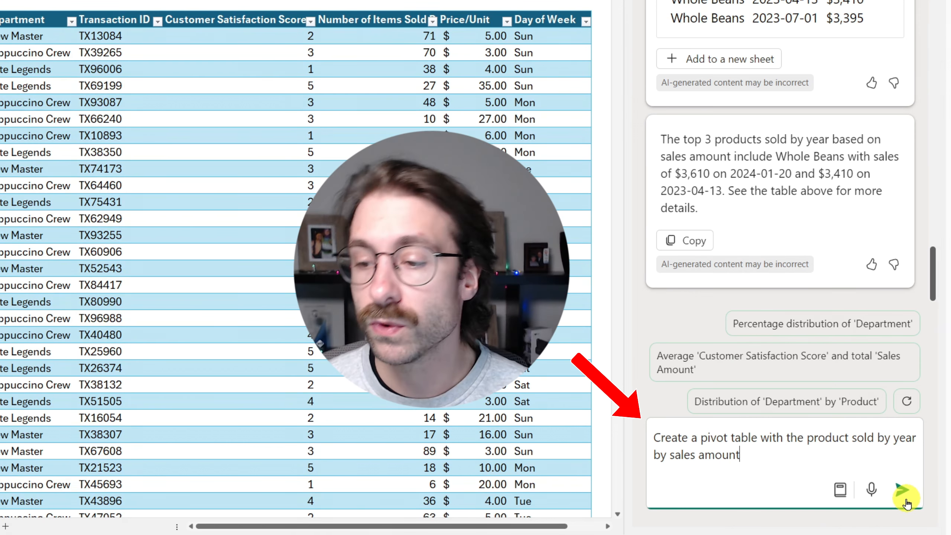
left_click(905, 501)
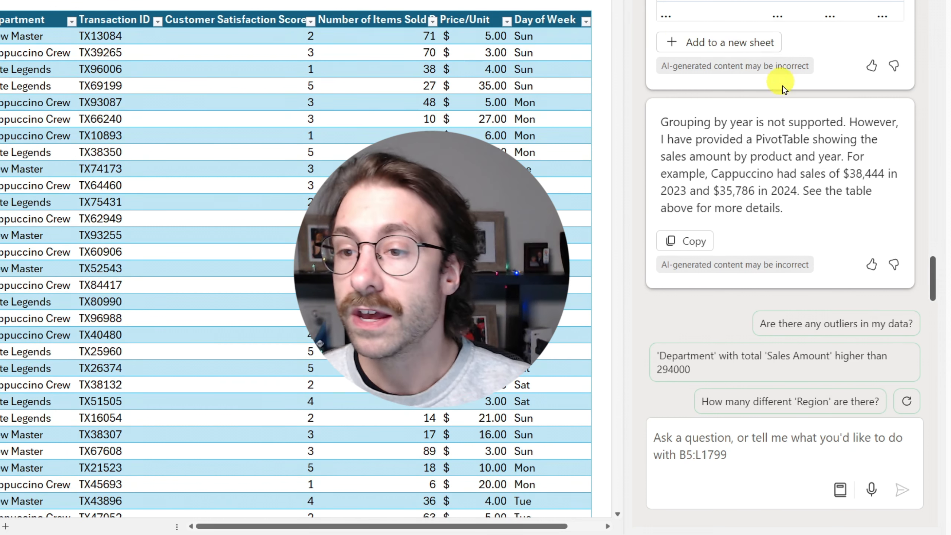
scroll(782, 88, "up", 4)
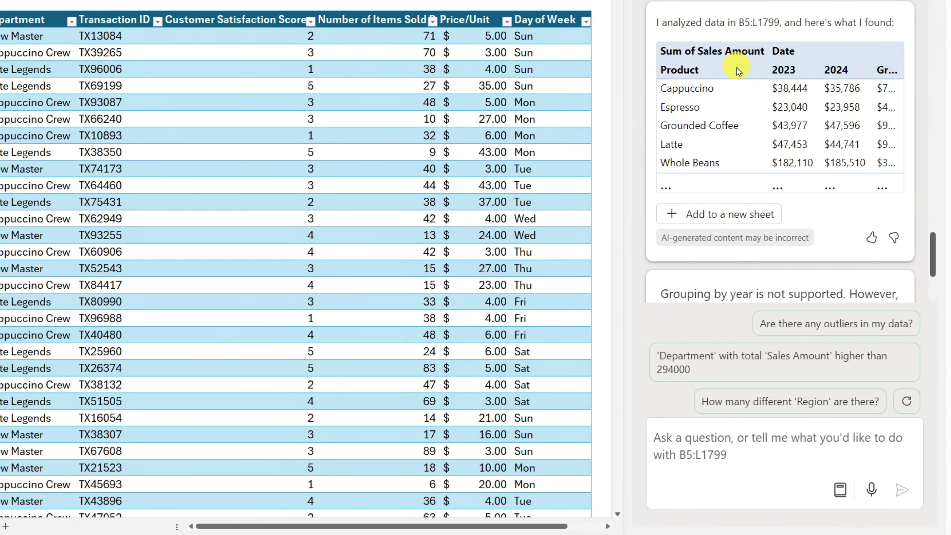
left_click(717, 214)
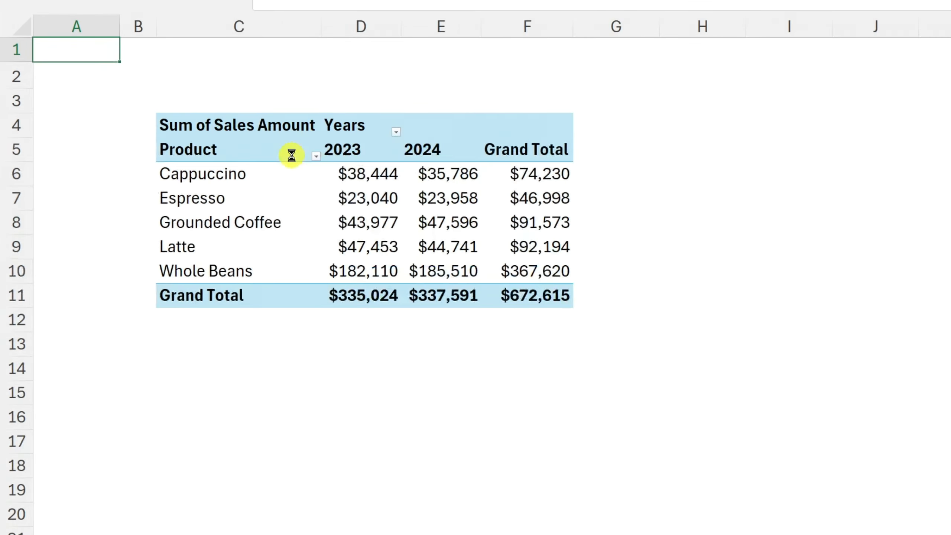
Examine the new product-by-year pivot table, including the 2023 Cappuccino sales amount
left_click(177, 70)
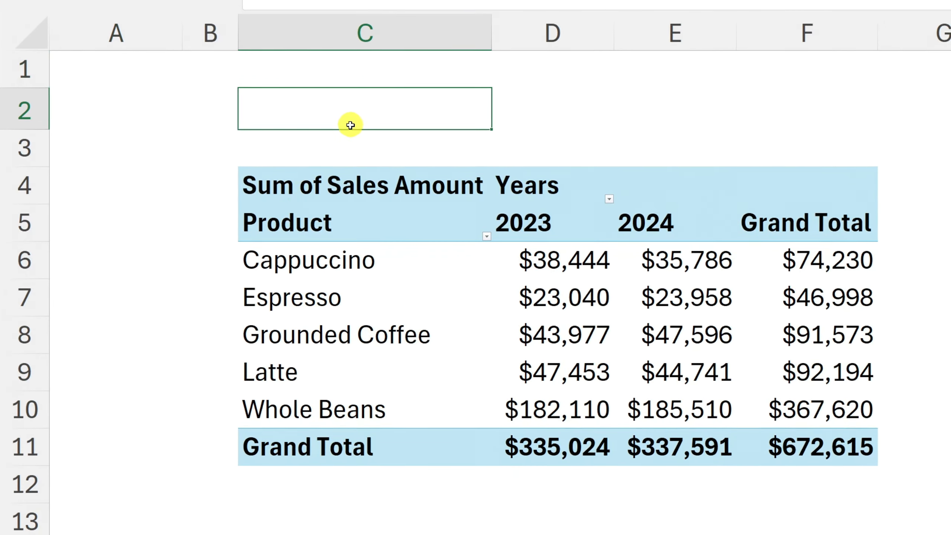
left_click(565, 139)
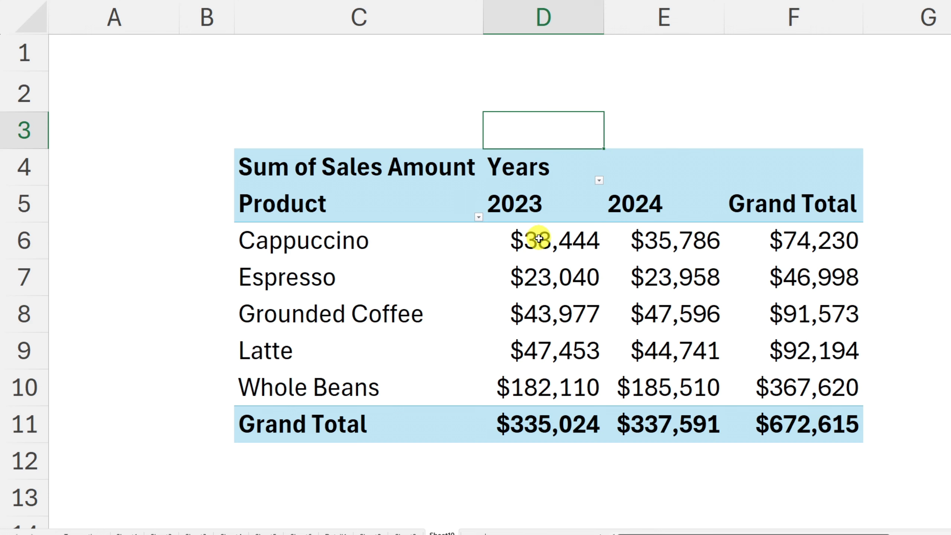
left_click(543, 243)
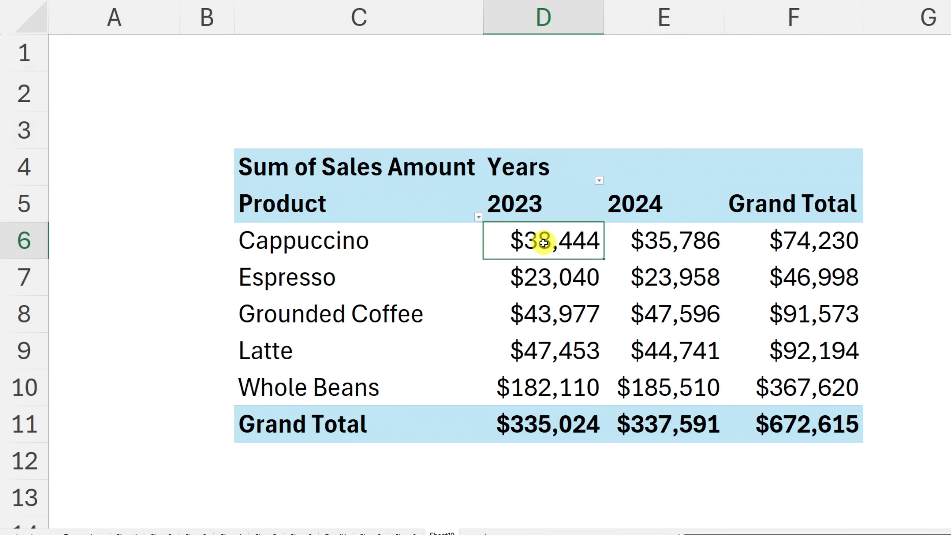
Summarize the Sales Amount values in the product-by-year pivot table by Average instead of Sum
left_click(320, 155)
left_click(358, 169)
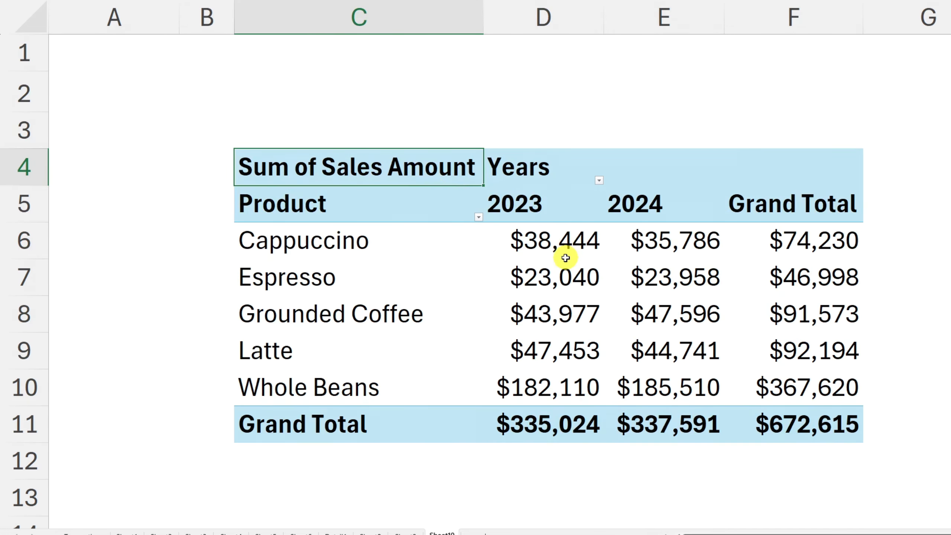
left_click(564, 252)
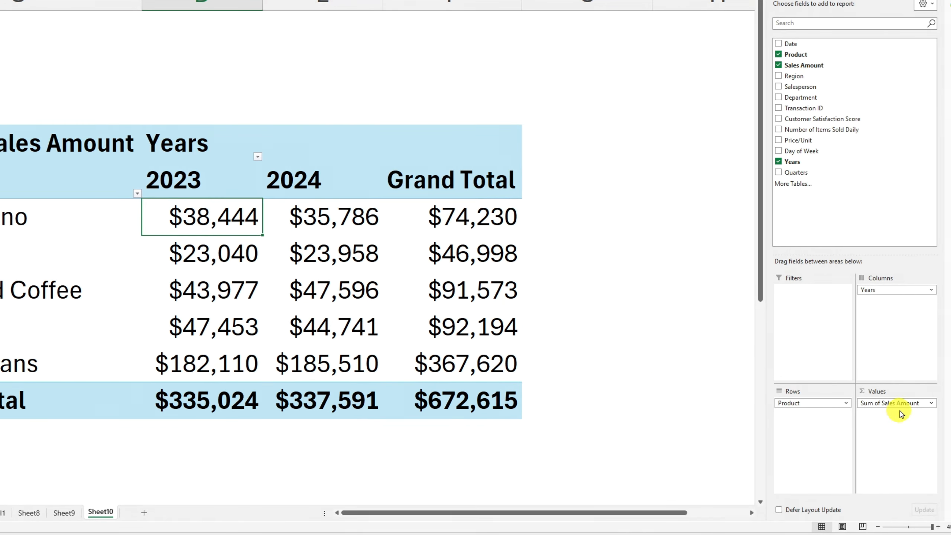
left_click(932, 403)
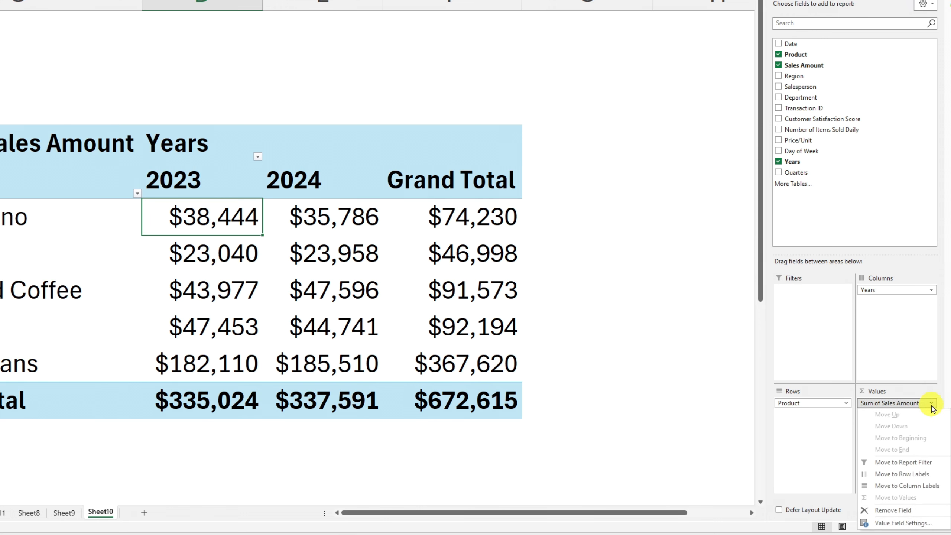
left_click(902, 523)
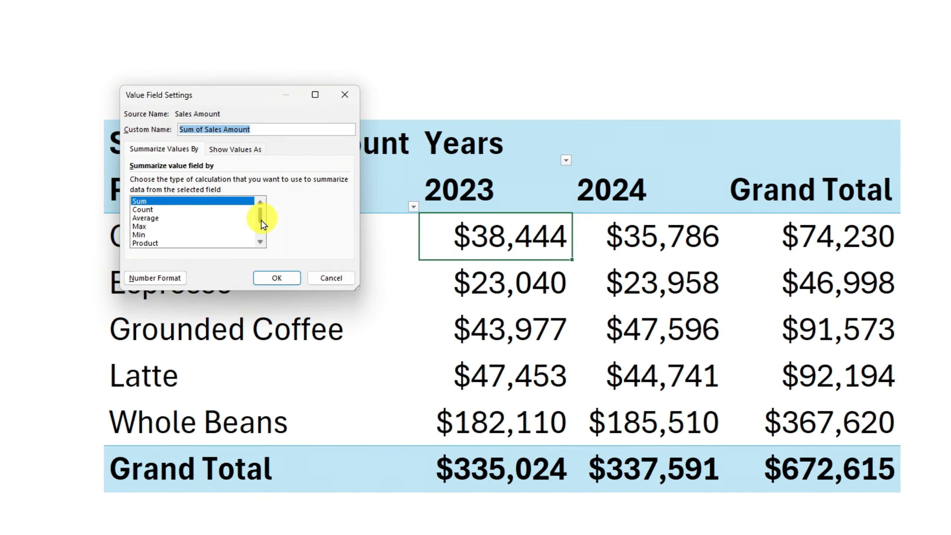
left_click(165, 211)
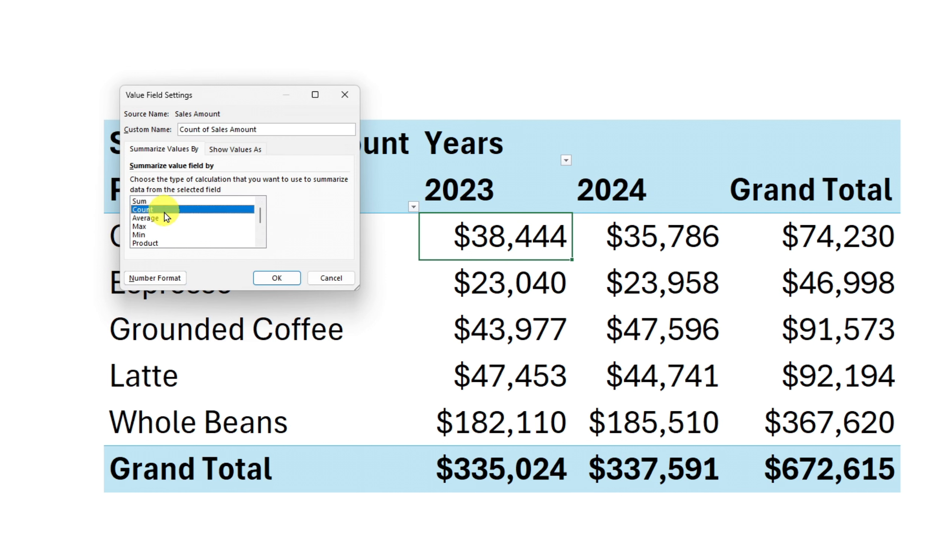
left_click(169, 219)
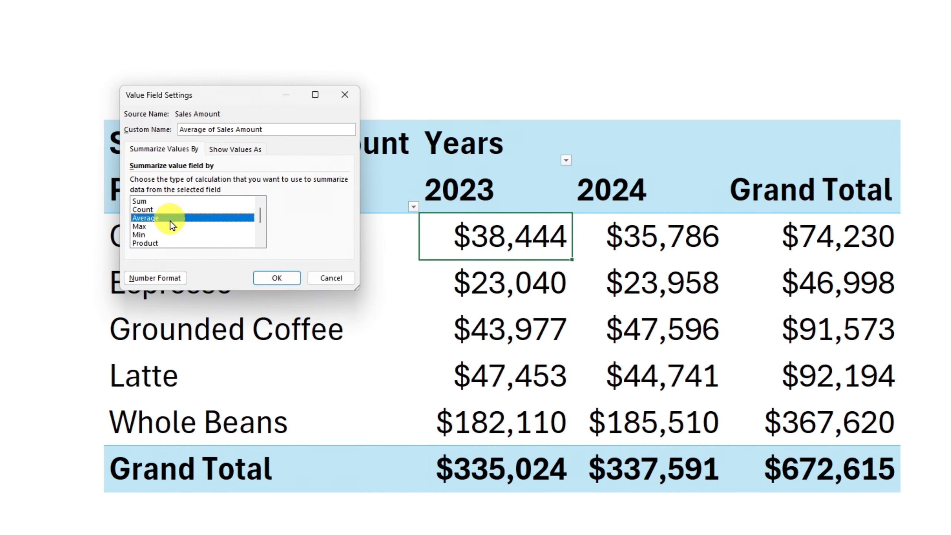
left_click(169, 226)
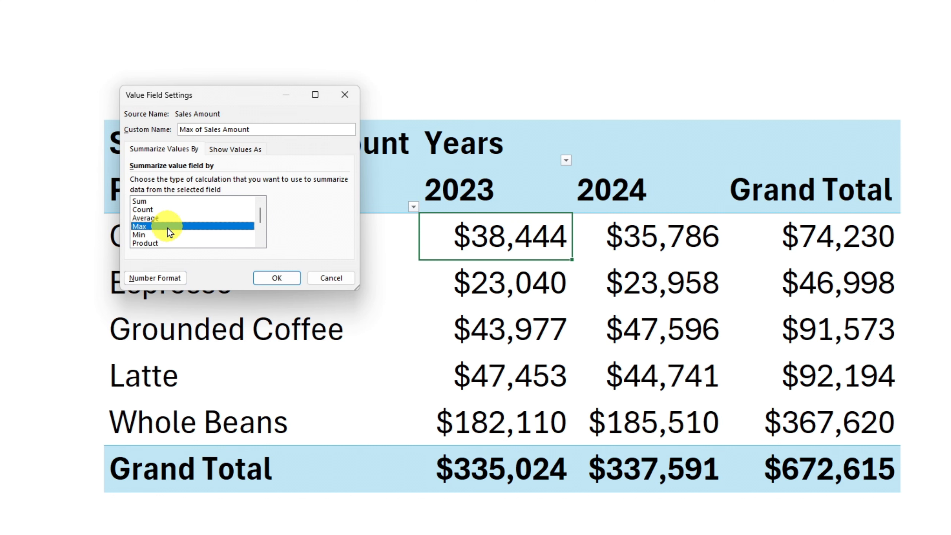
left_click(160, 218)
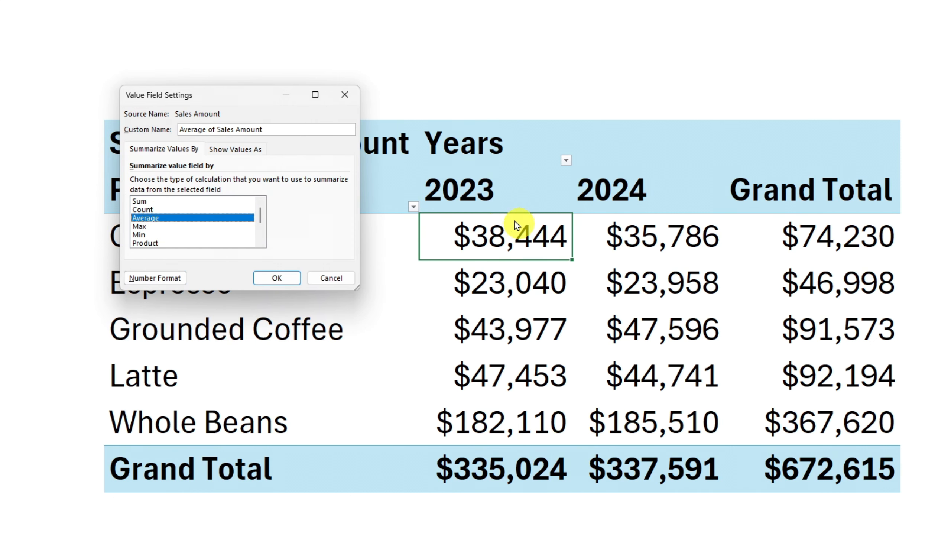
left_click(276, 282)
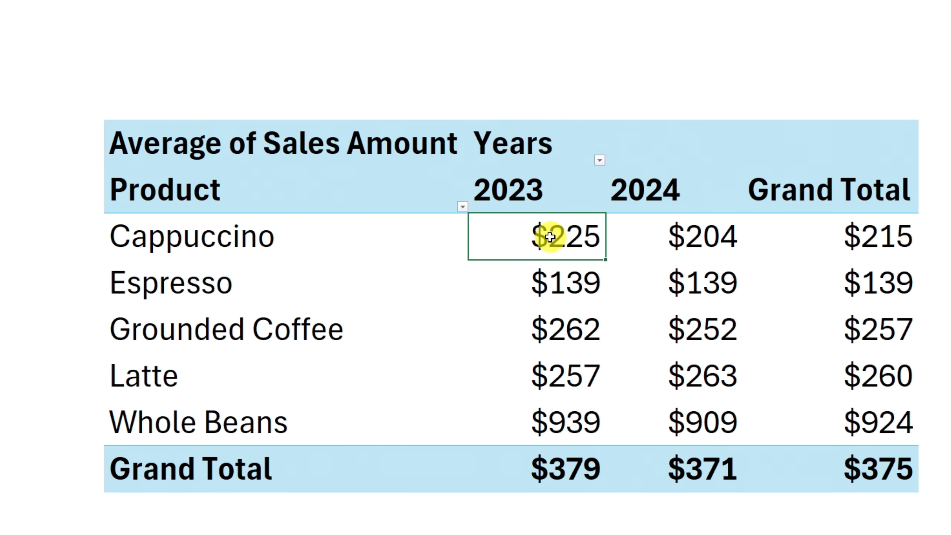
Examine the Cappuccino average sales amounts for 2023, 2024 and the grand total
left_click(179, 240)
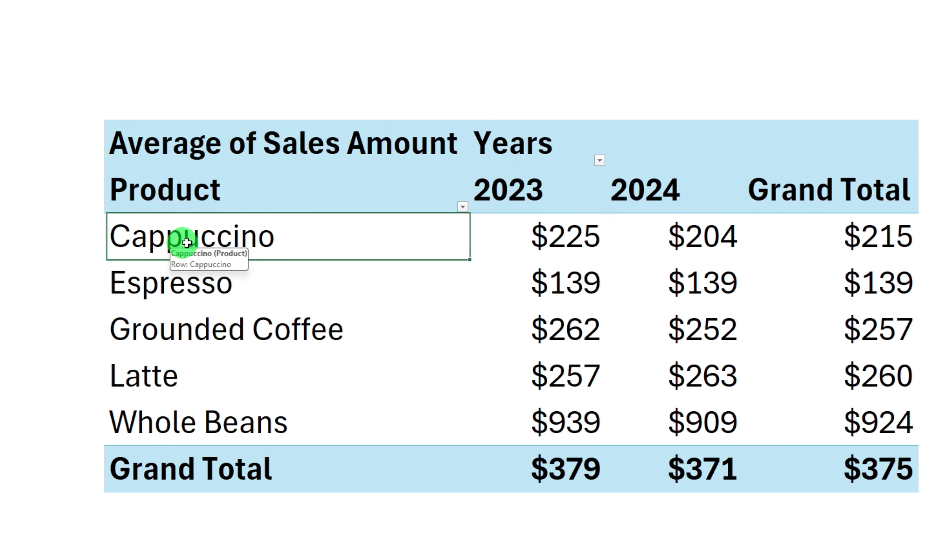
left_click(536, 193)
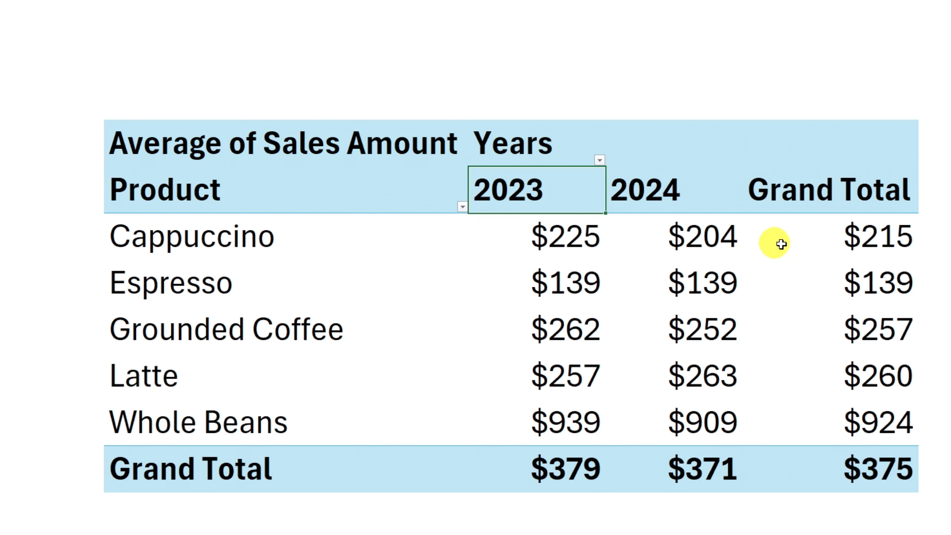
left_click(873, 239)
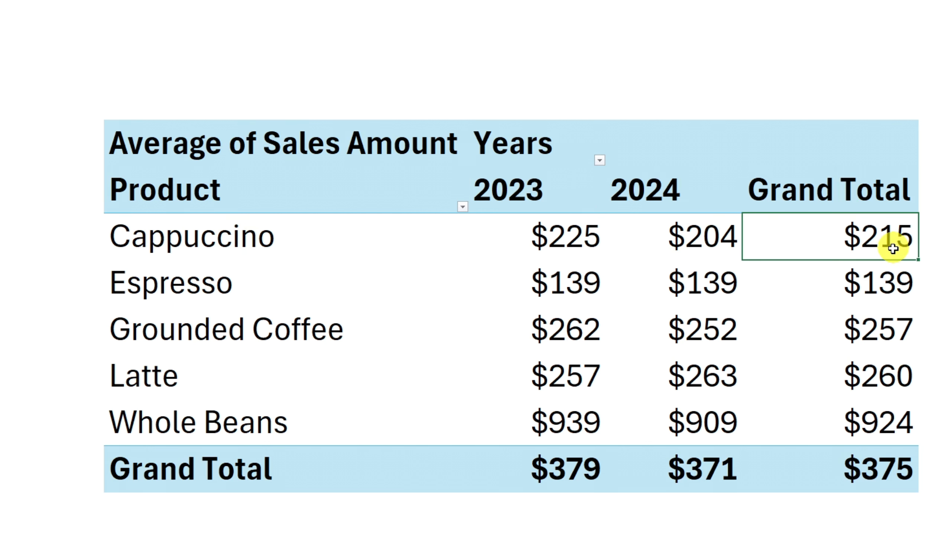
left_click(573, 235)
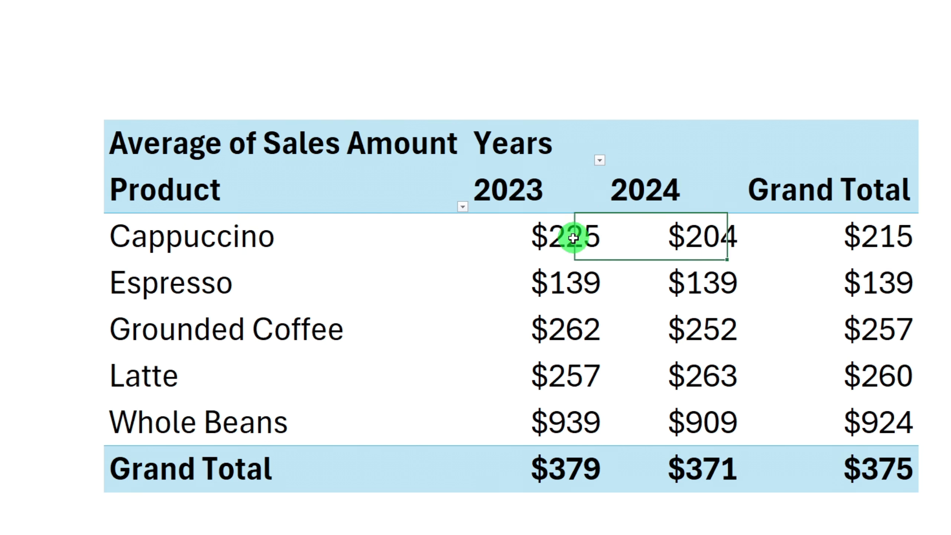
left_click(699, 237)
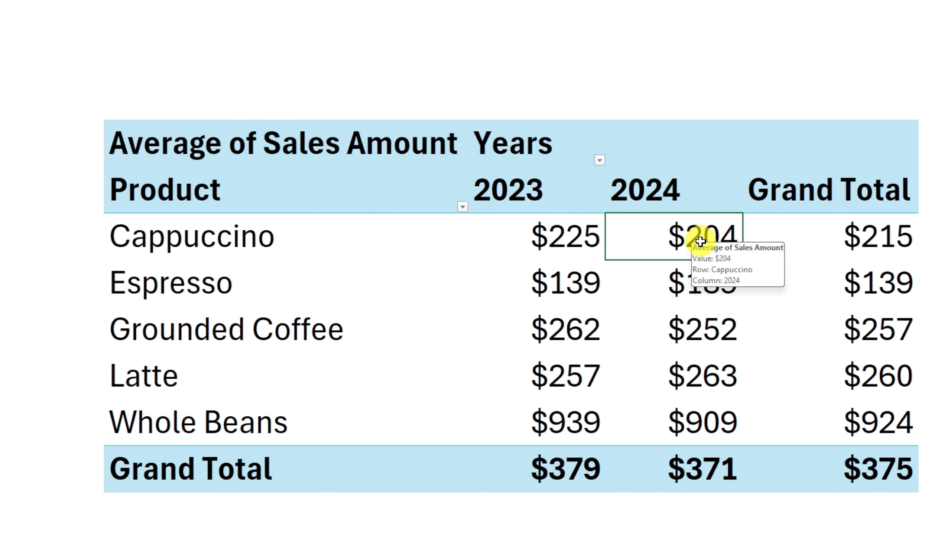
mouse_move(647, 249)
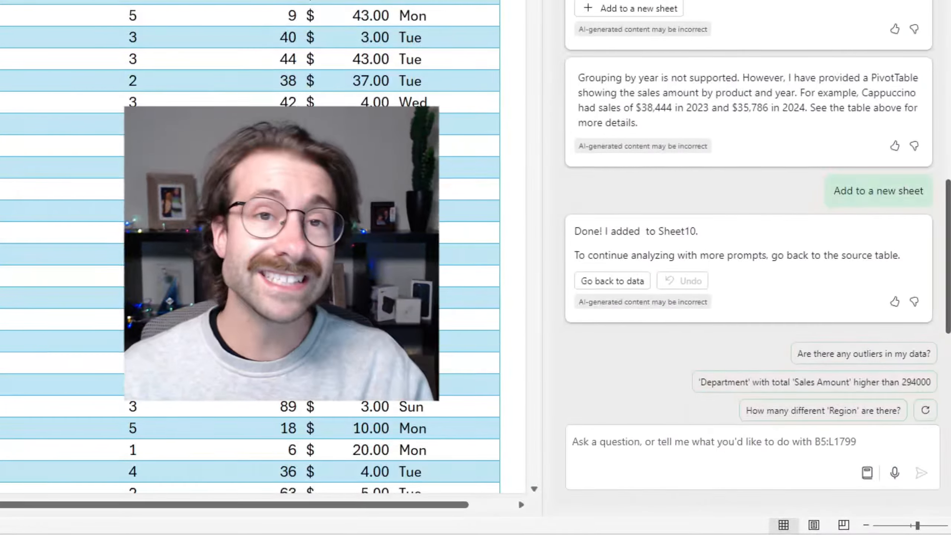
Ask Copilot for a pivot table comparing the sales by department with a variation calculation, and add the result to a new sheet
left_click(625, 442)
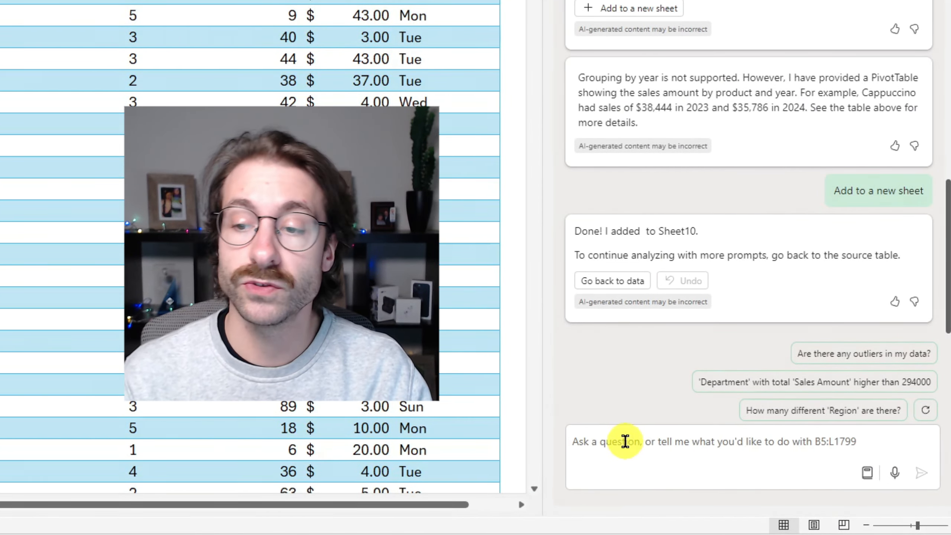
type("Create a Pivot Table comparing the sales by department")
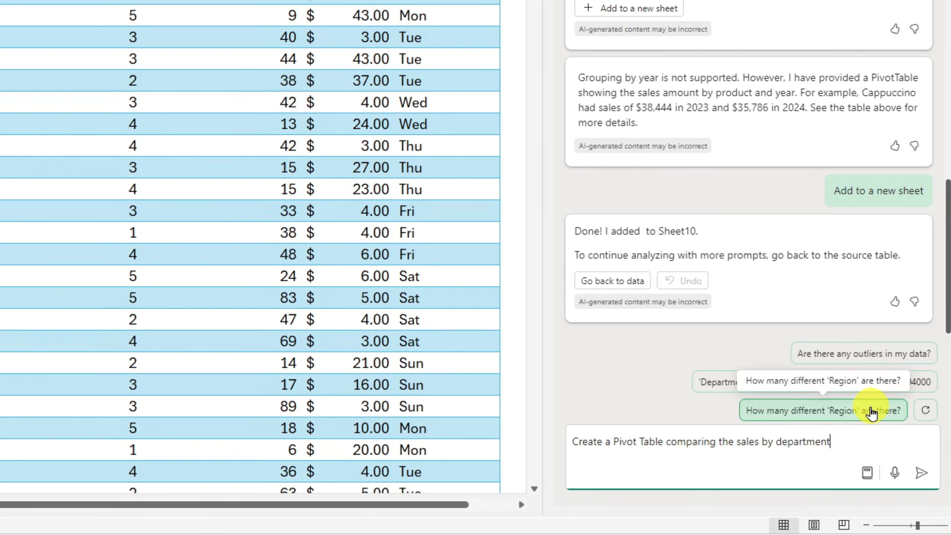
type(". Please make sure to add a va")
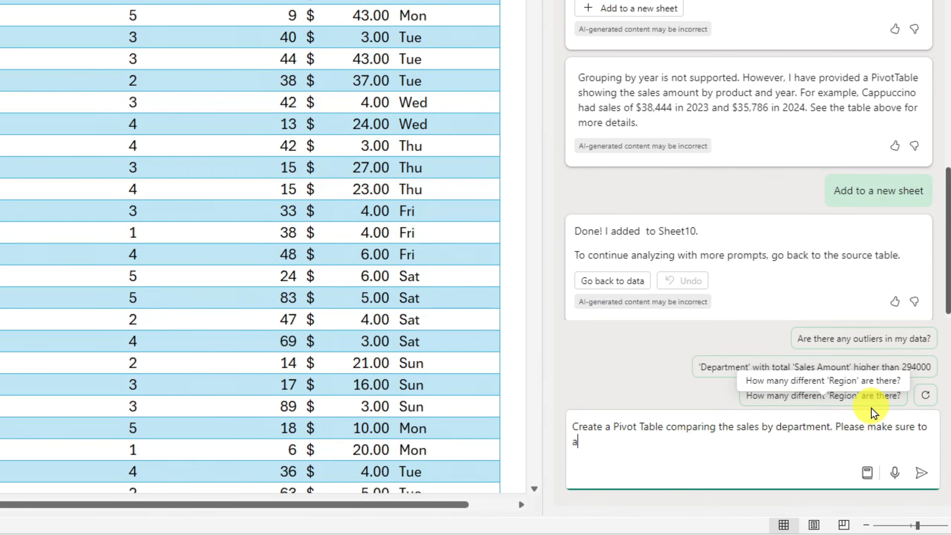
type("riation calculat")
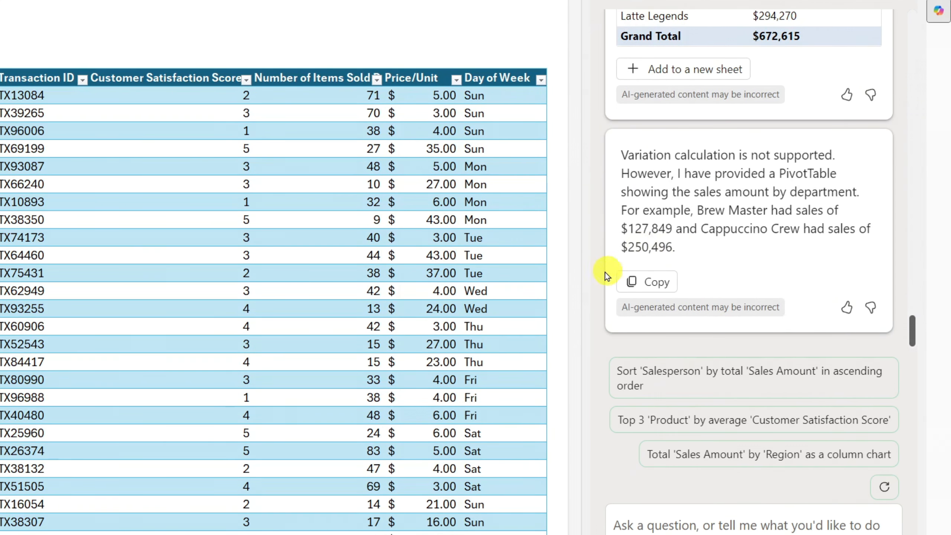
left_click(666, 69)
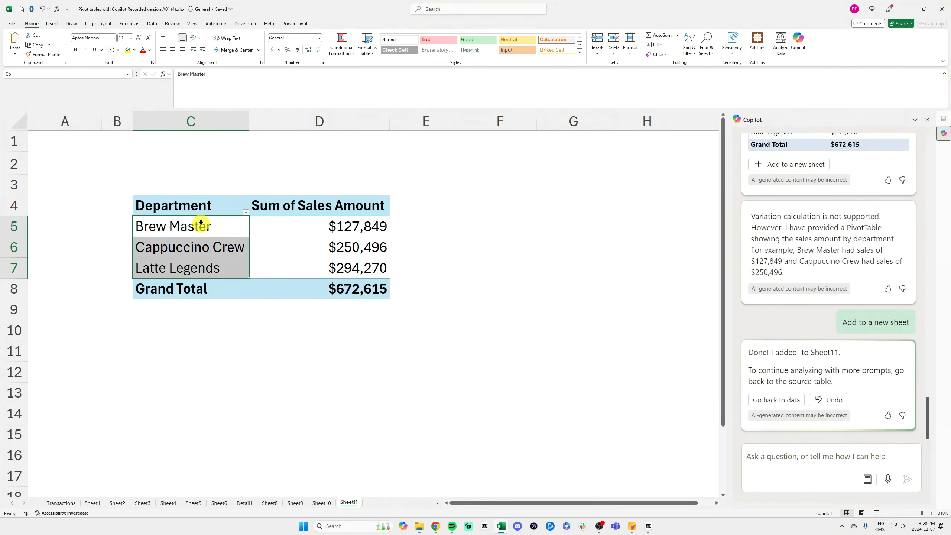
Add the Years field to the columns of the department pivot table
left_click(213, 207)
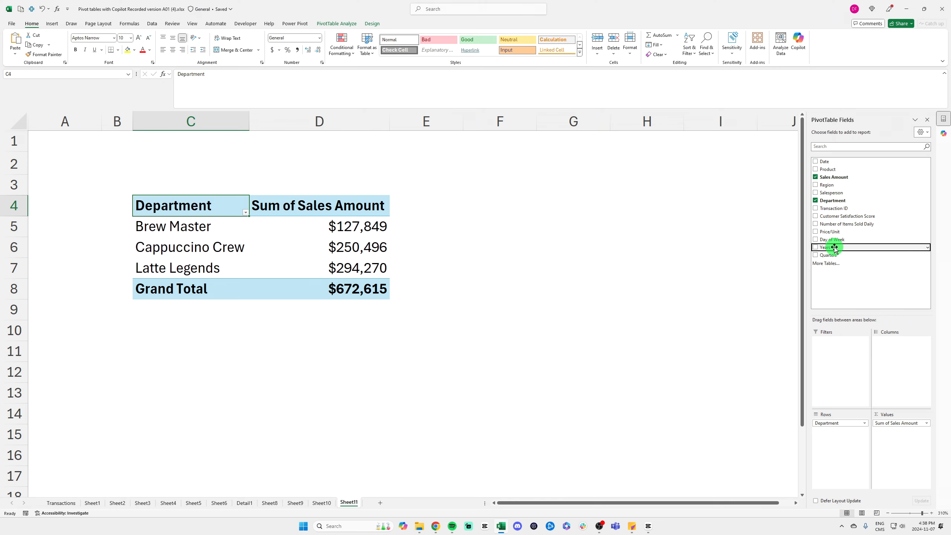
left_click_drag(834, 254, 901, 355)
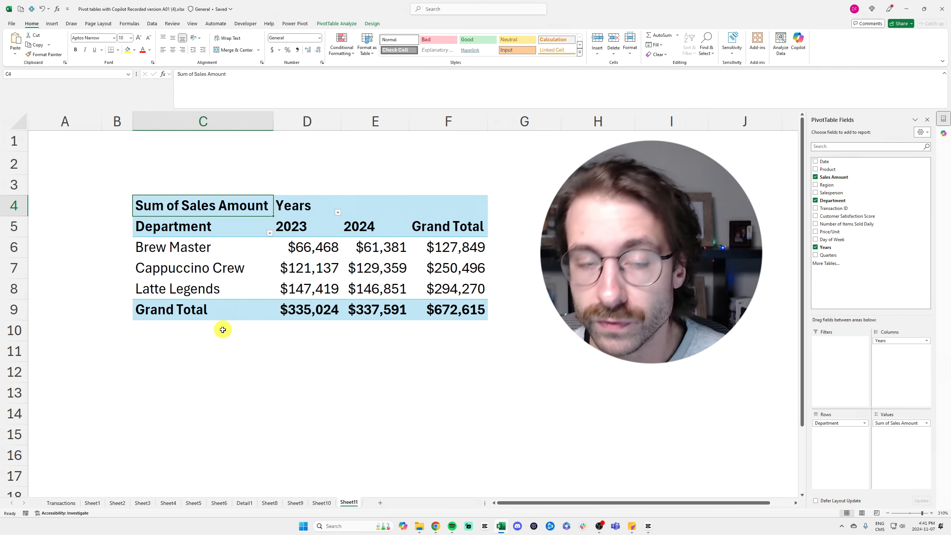
left_click(313, 248)
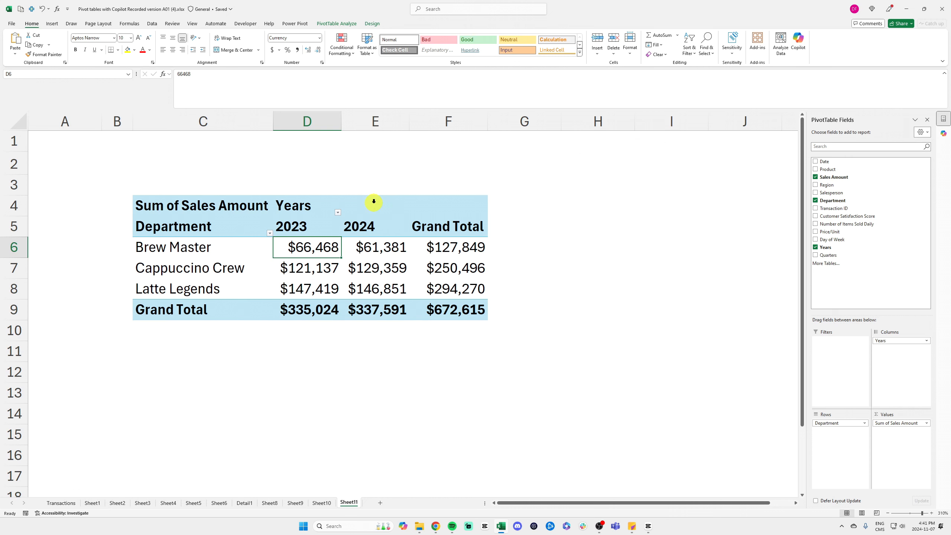
Remove the Grand Total column from the department pivot table by setting grand totals to On for Columns Only
left_click_drag(448, 183, 446, 314)
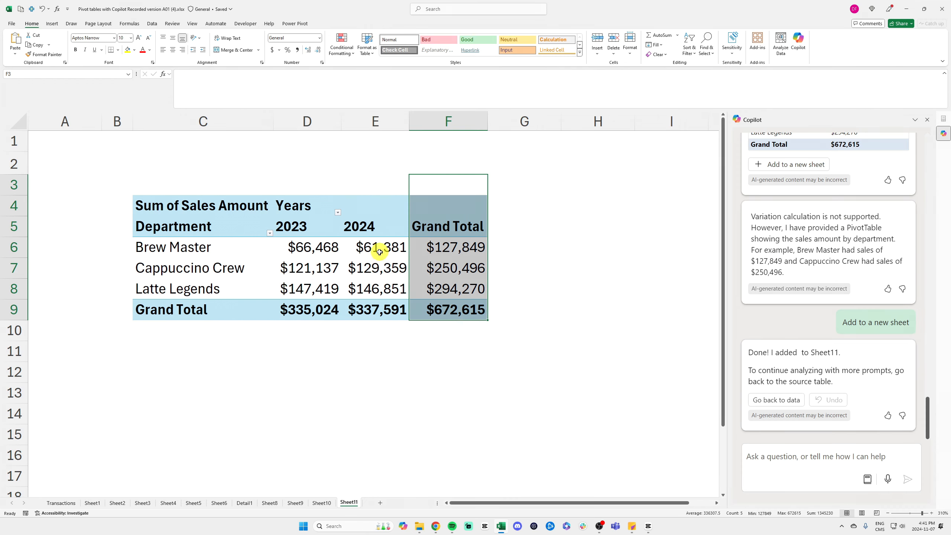
mouse_move(371, 251)
left_click(375, 268)
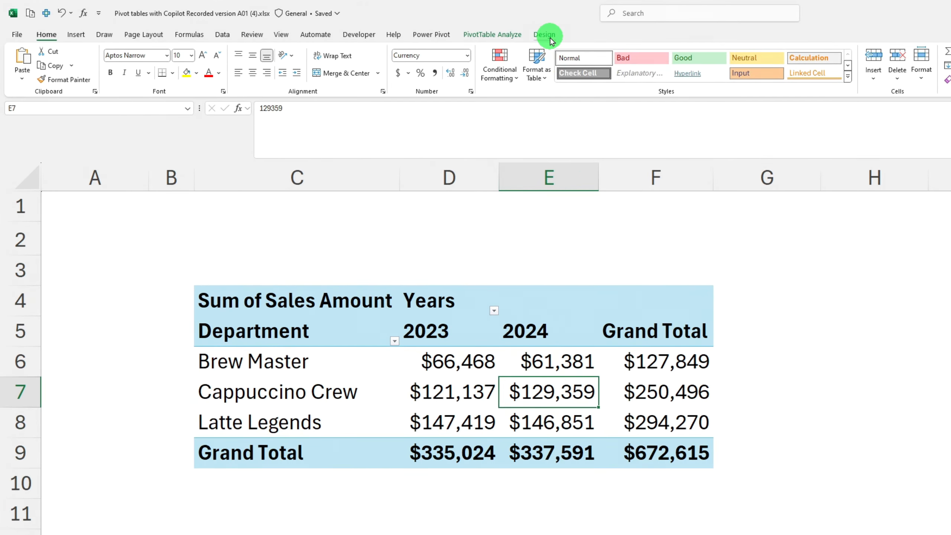
left_click(545, 35)
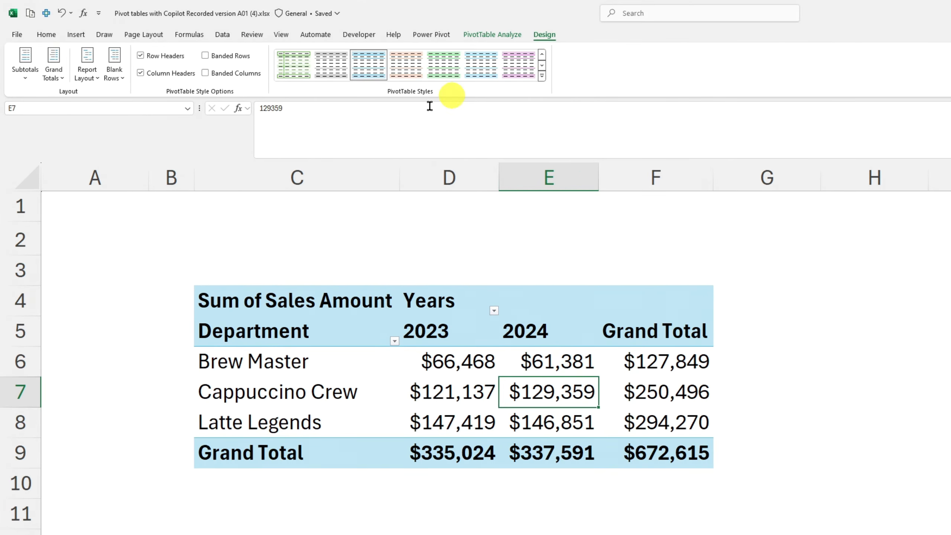
left_click(52, 82)
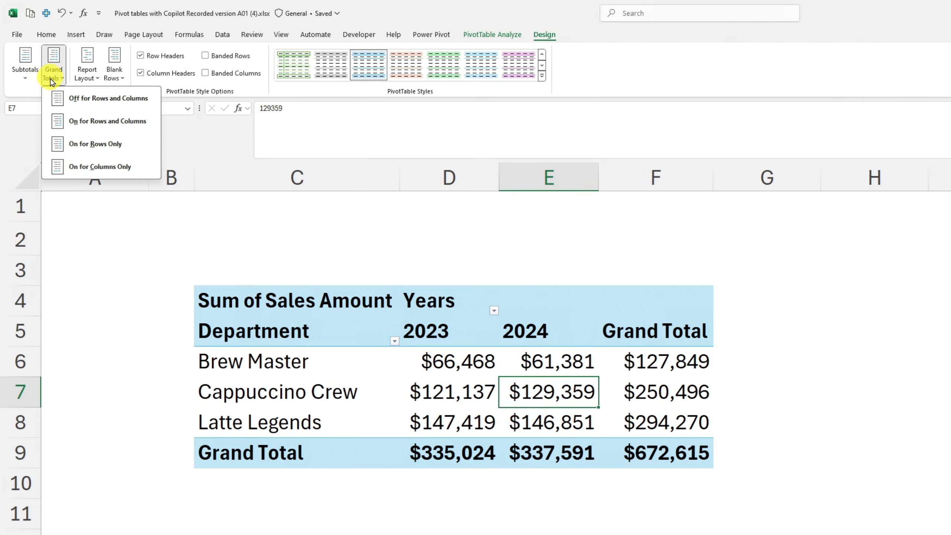
left_click(140, 169)
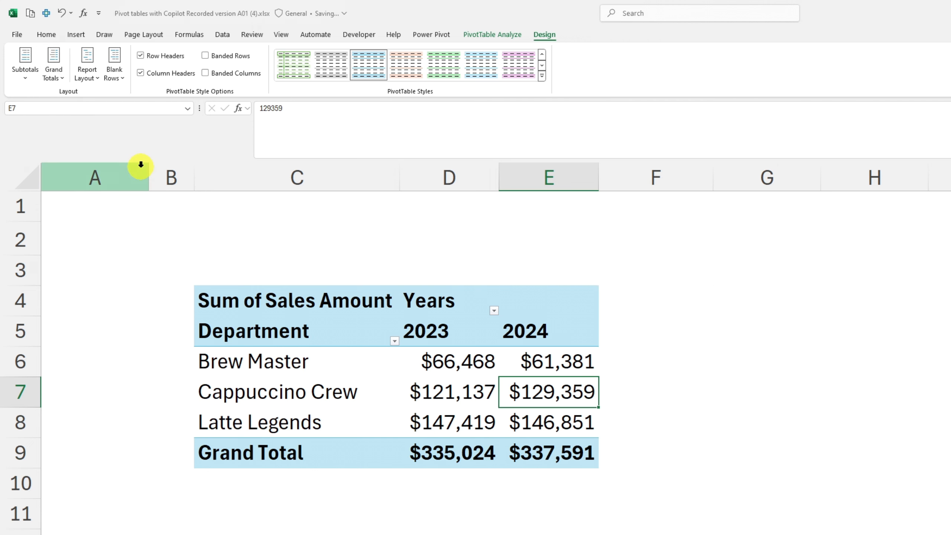
Calculate Brew Master's year-over-year sales variation beside the pivot table with the formula =E6-D6 in F6
left_click_drag(663, 302, 645, 451)
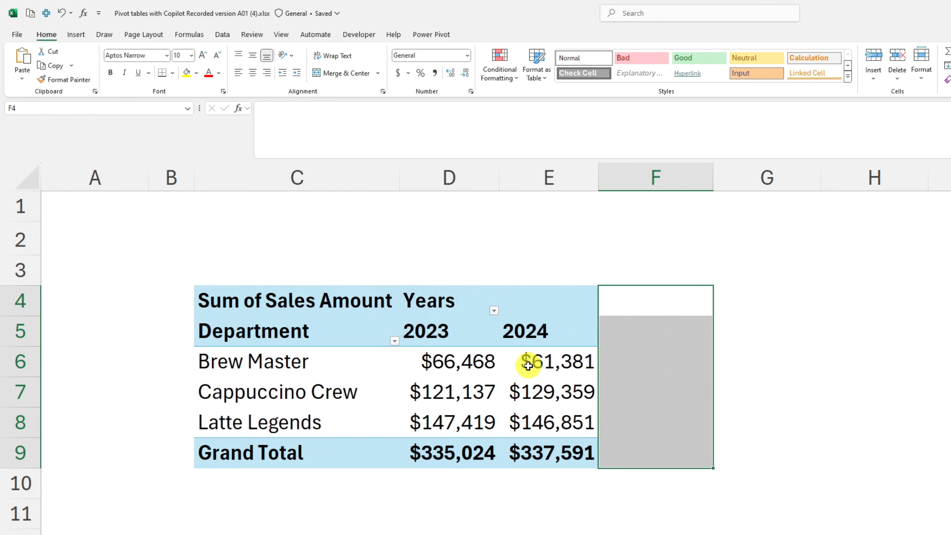
left_click(641, 391)
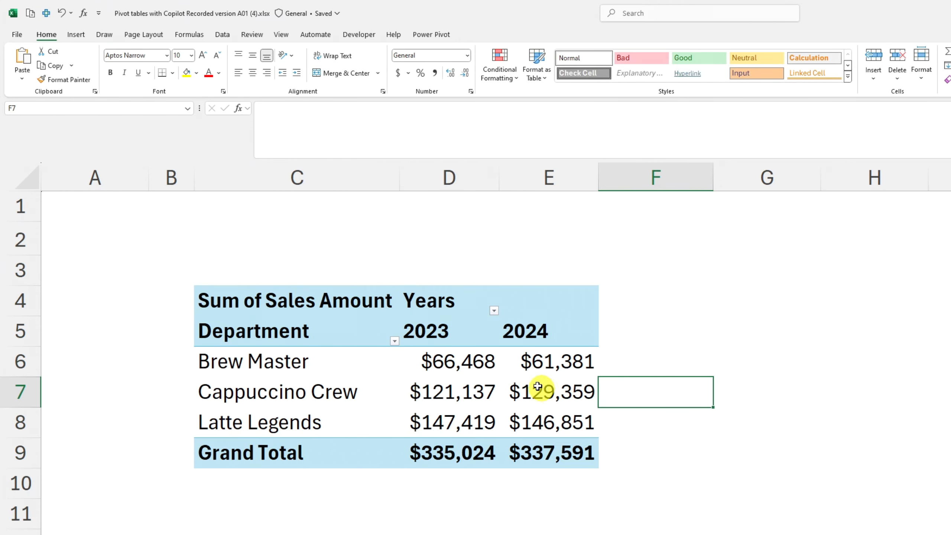
left_click(473, 360)
left_click(563, 361)
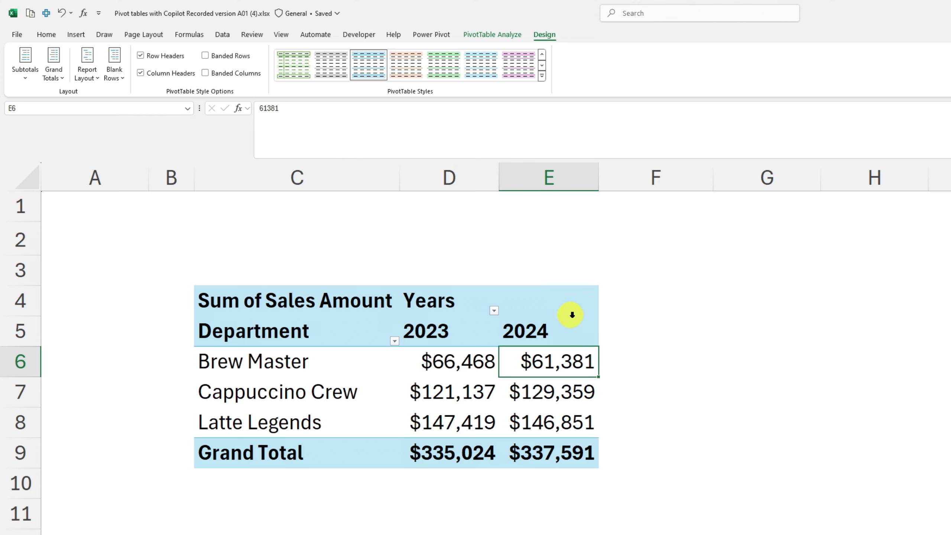
left_click(658, 361)
type("=")
left_click(531, 361)
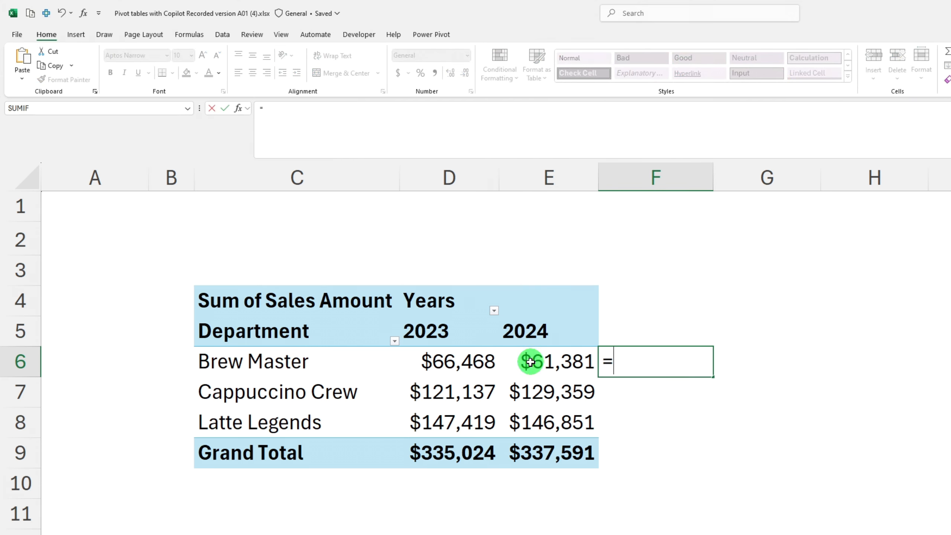
type("-")
left_click(419, 361)
key("Return")
left_click(650, 368)
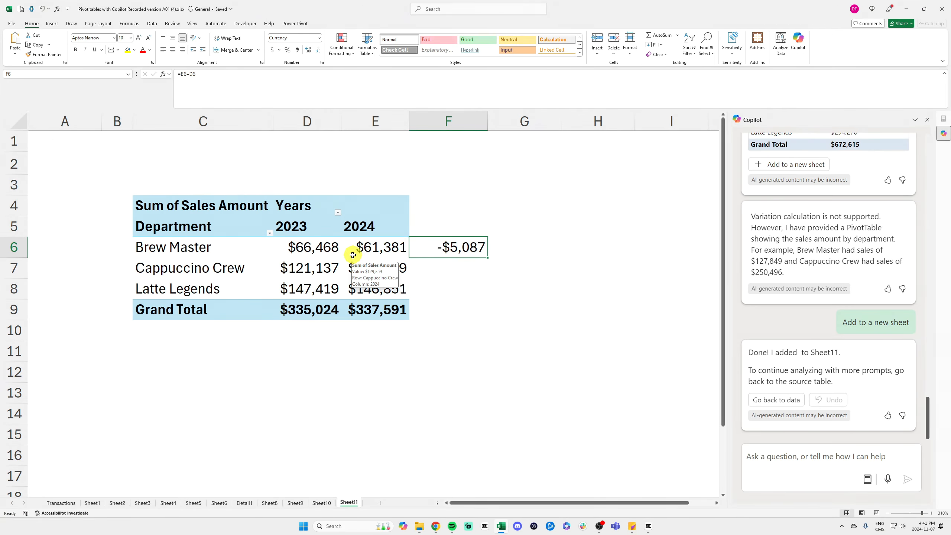
Try adding the Salesperson field to the rows of the department pivot table, replacing the overlapped data, and undo it
left_click(342, 252)
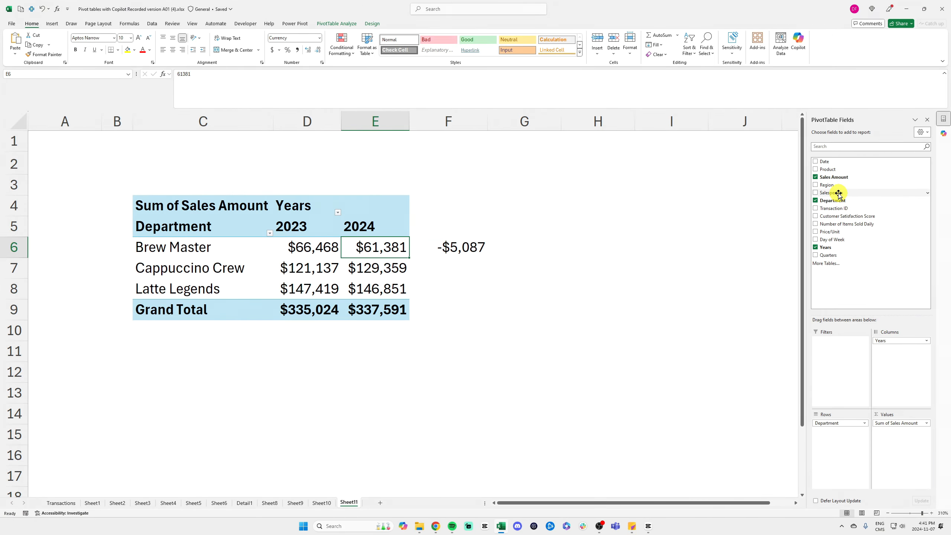
left_click_drag(838, 193, 830, 455)
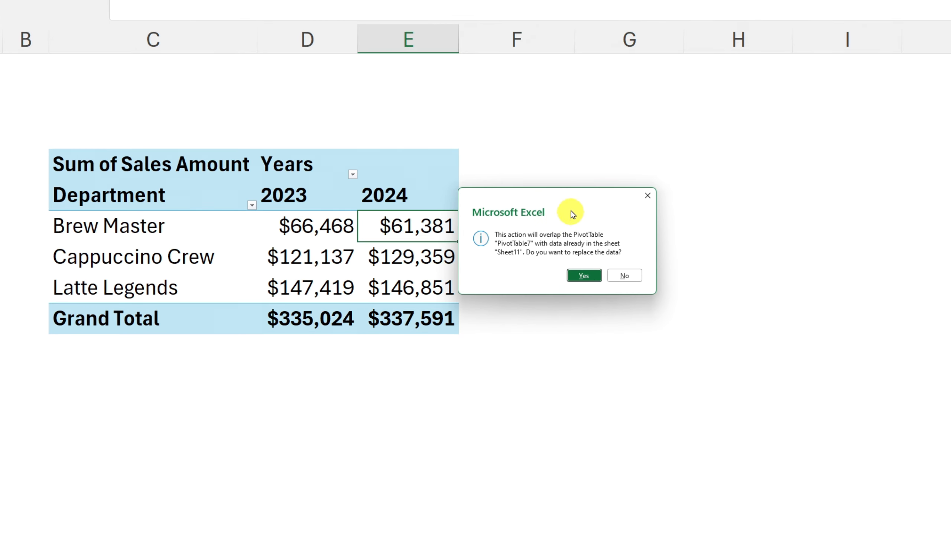
left_click_drag(479, 234, 309, 229)
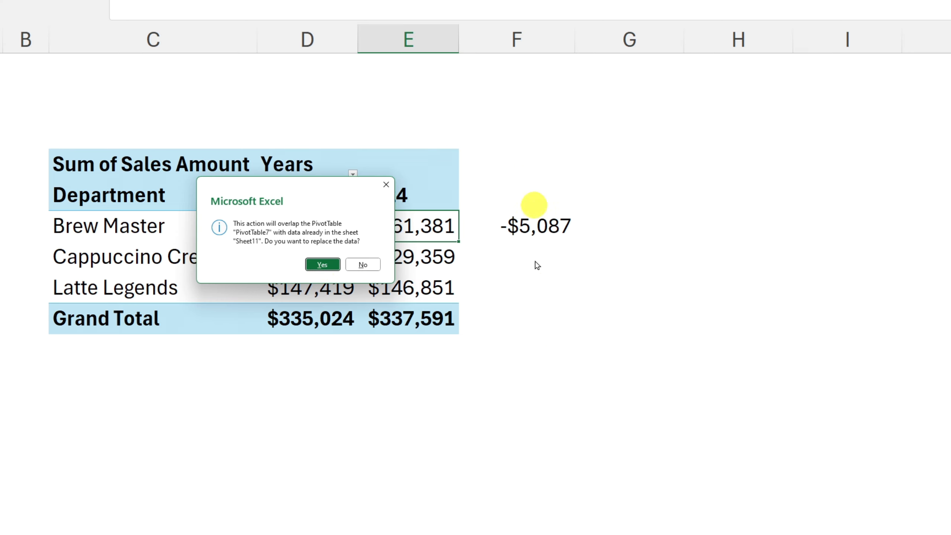
left_click(324, 266)
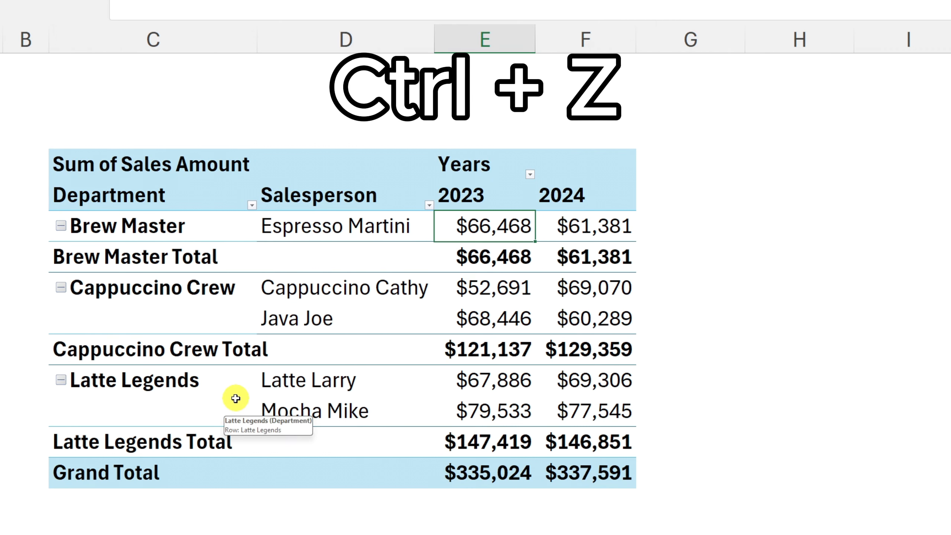
key("ctrl+z")
Delete the manual variation formula from F6 beside the pivot table
left_click(548, 224)
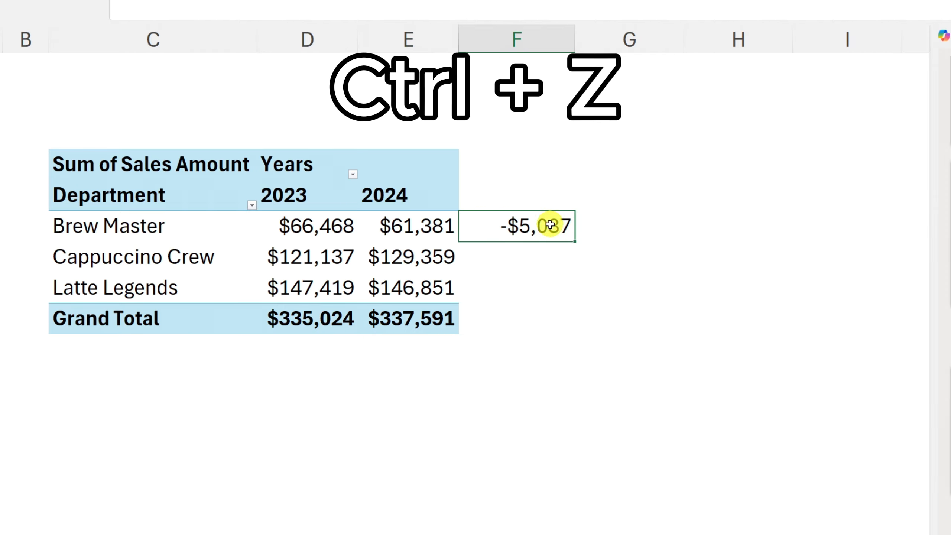
key("Delete")
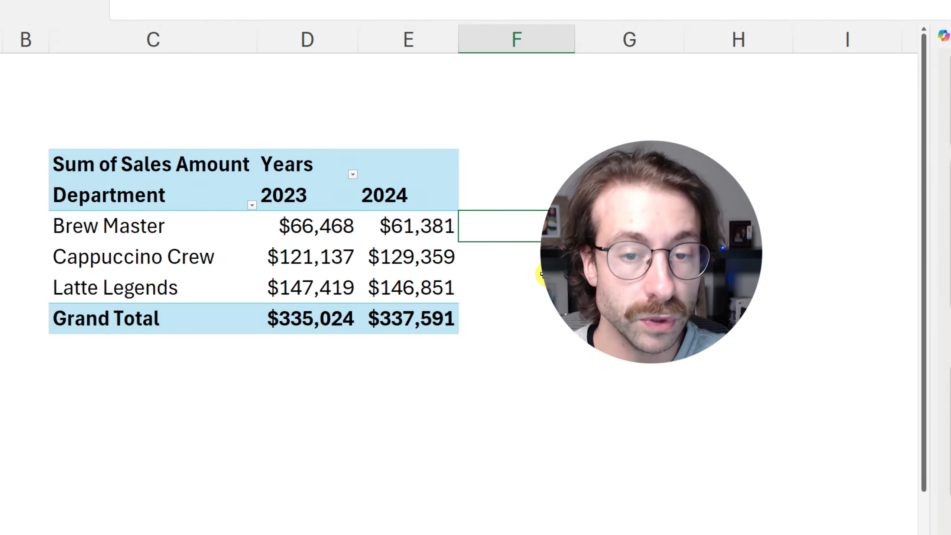
In the value field settings of Sum of Sales Amount, set Show Values As to Difference From
left_click(399, 225)
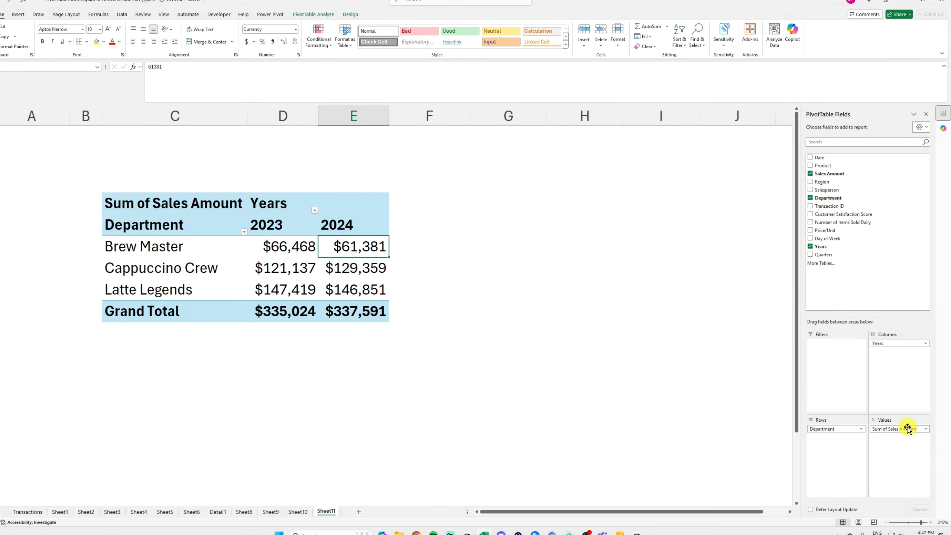
left_click(924, 429)
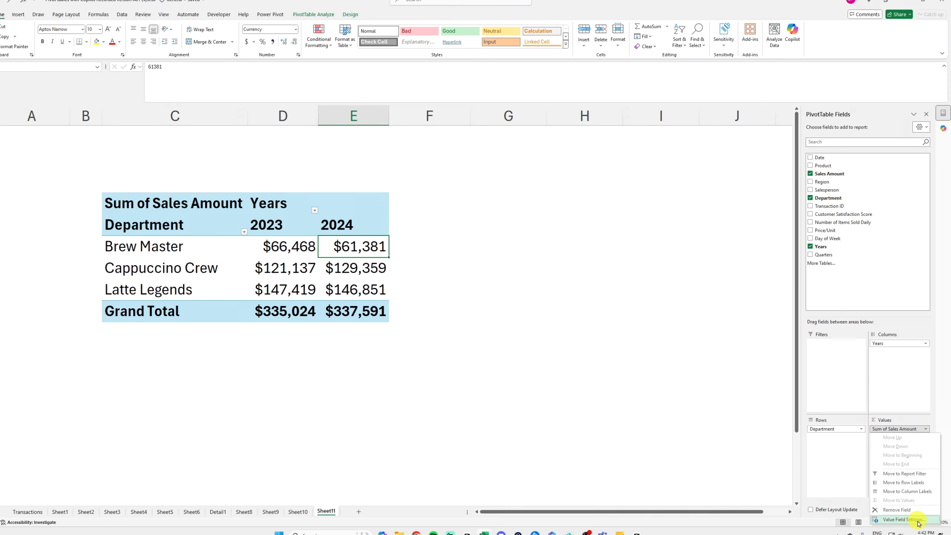
left_click(902, 520)
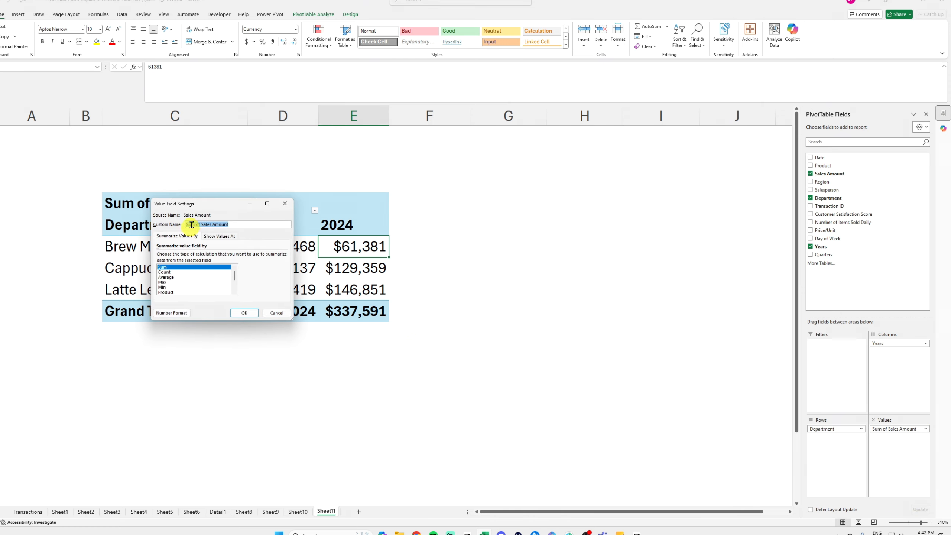
left_click_drag(221, 204, 393, 208)
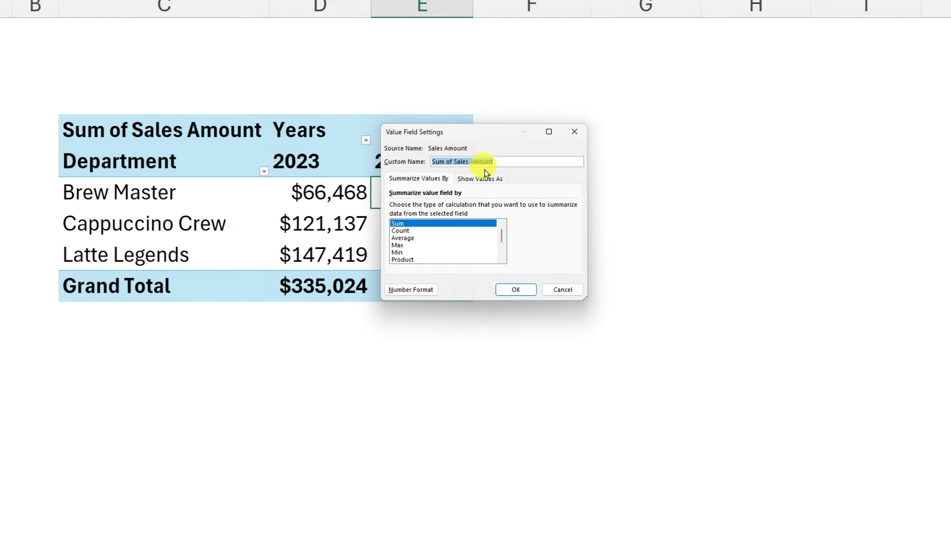
left_click(498, 171)
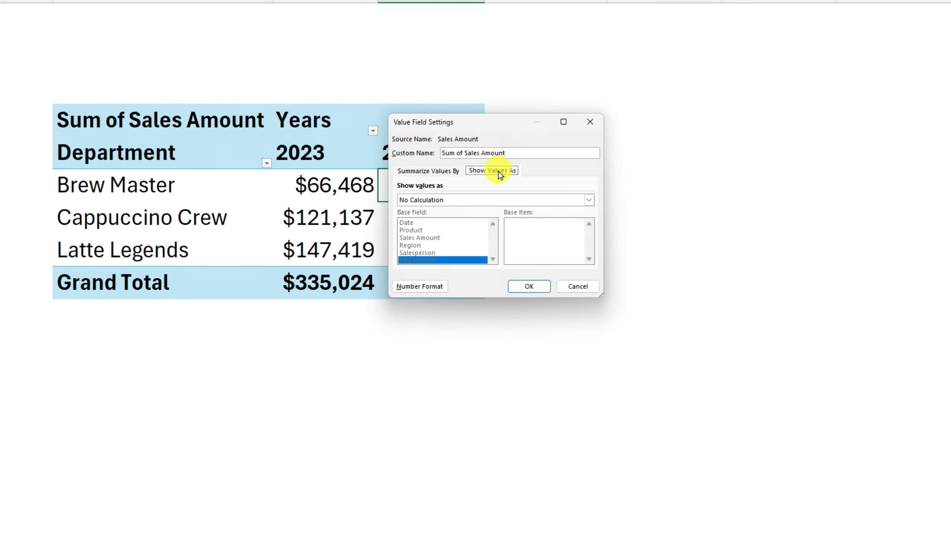
left_click_drag(498, 122, 680, 122)
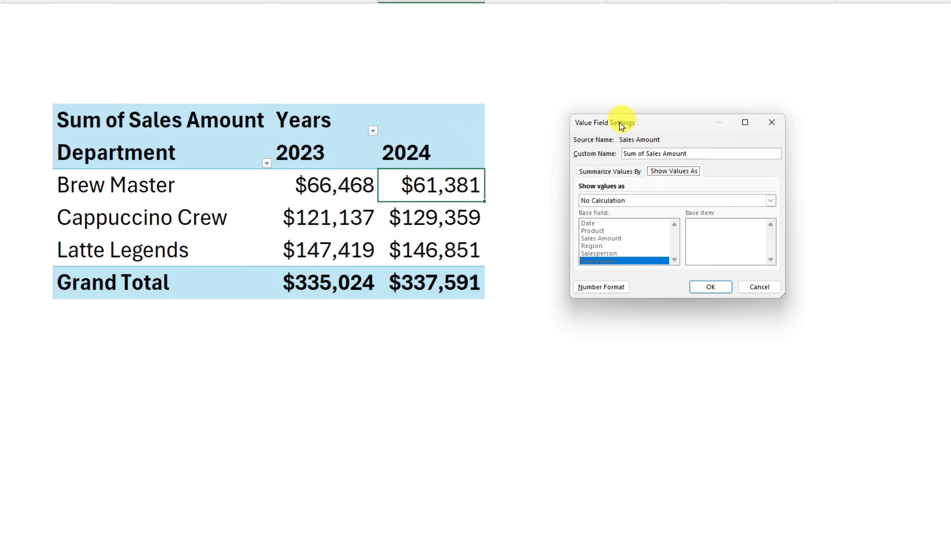
left_click(766, 201)
scroll(746, 224, "down", 5)
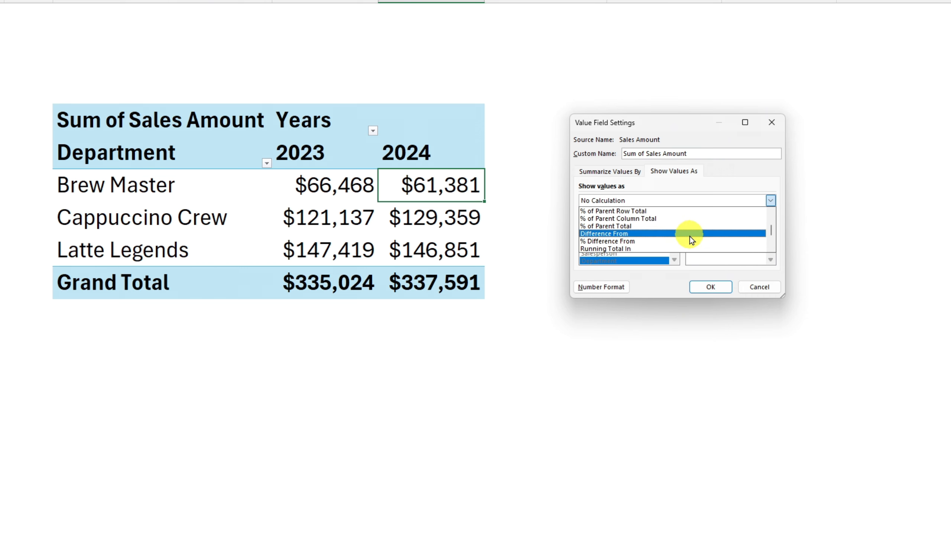
left_click(670, 234)
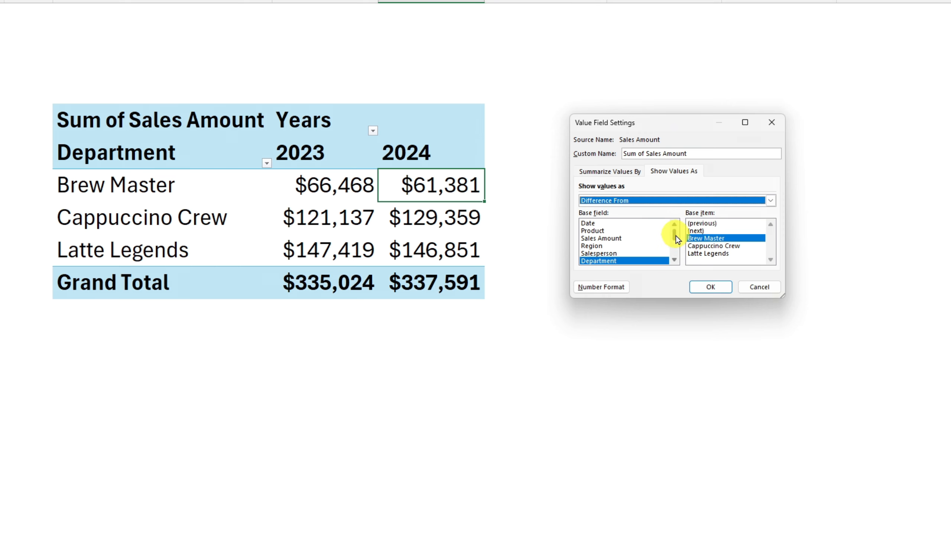
Base the difference calculation on the Years field with (previous) as base item, and apply the settings
left_click_drag(676, 236, 678, 254)
left_click(627, 254)
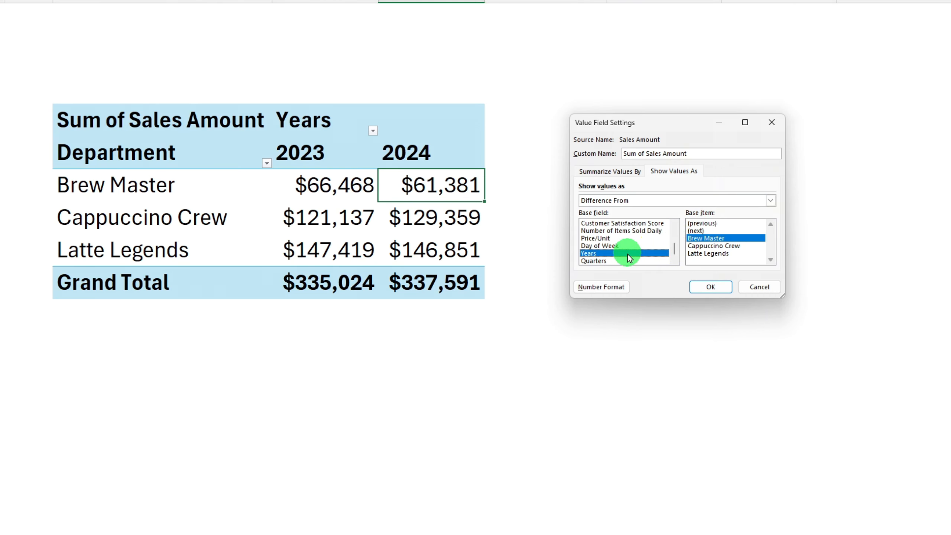
left_click(708, 224)
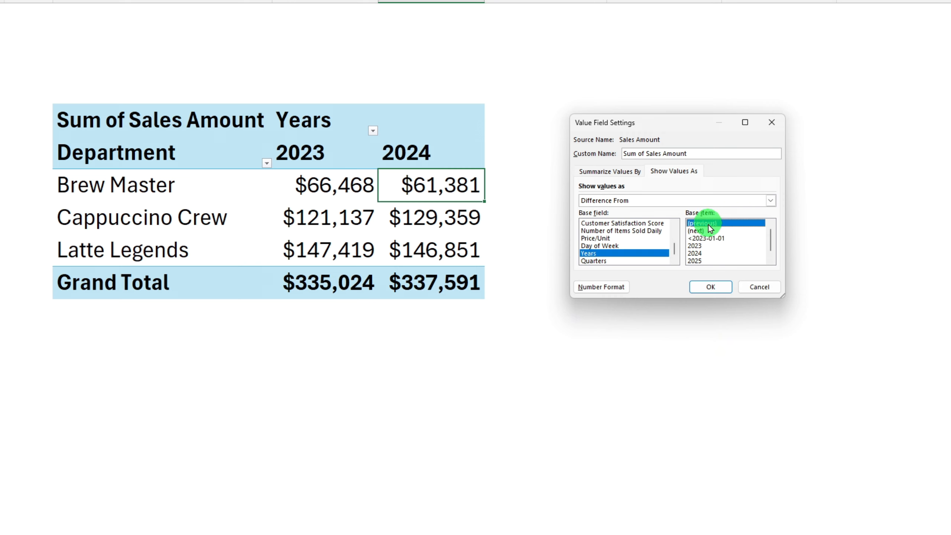
left_click(711, 287)
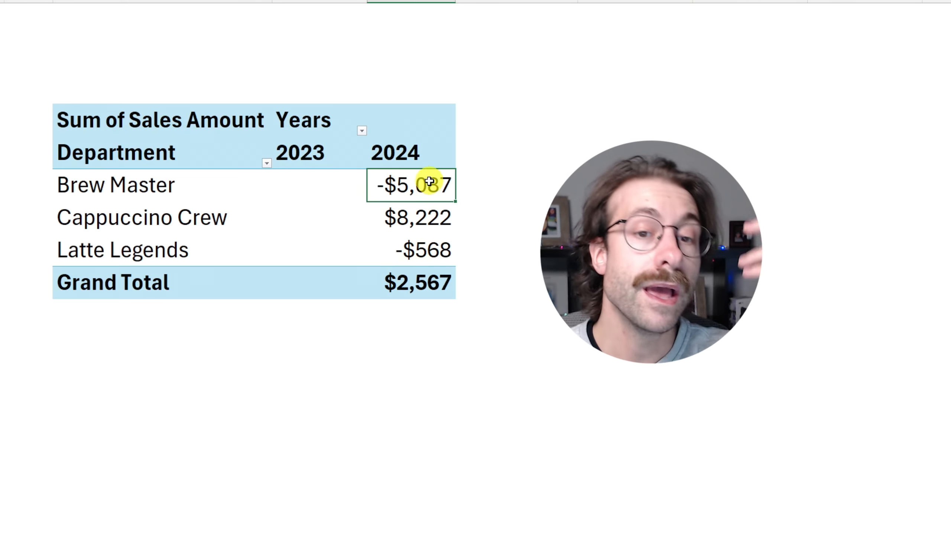
left_click_drag(427, 185, 440, 278)
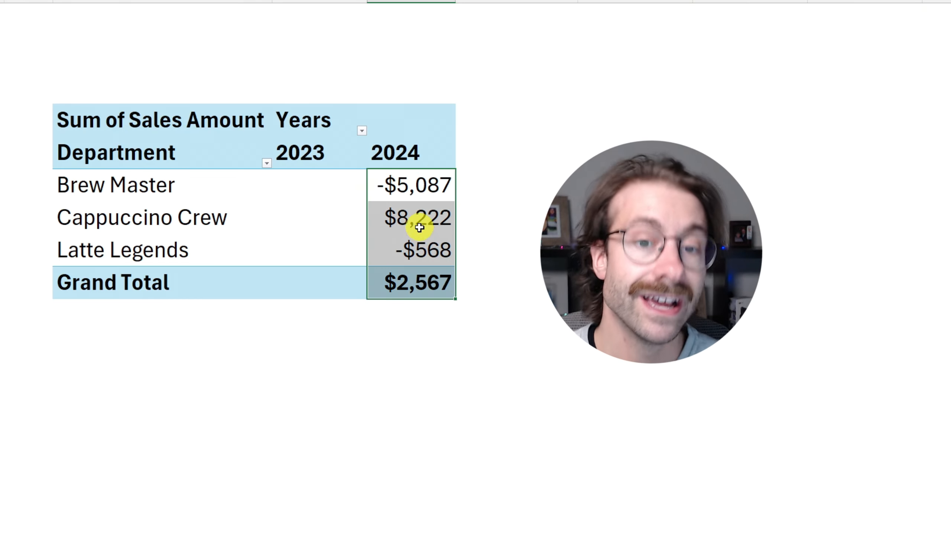
left_click(409, 209)
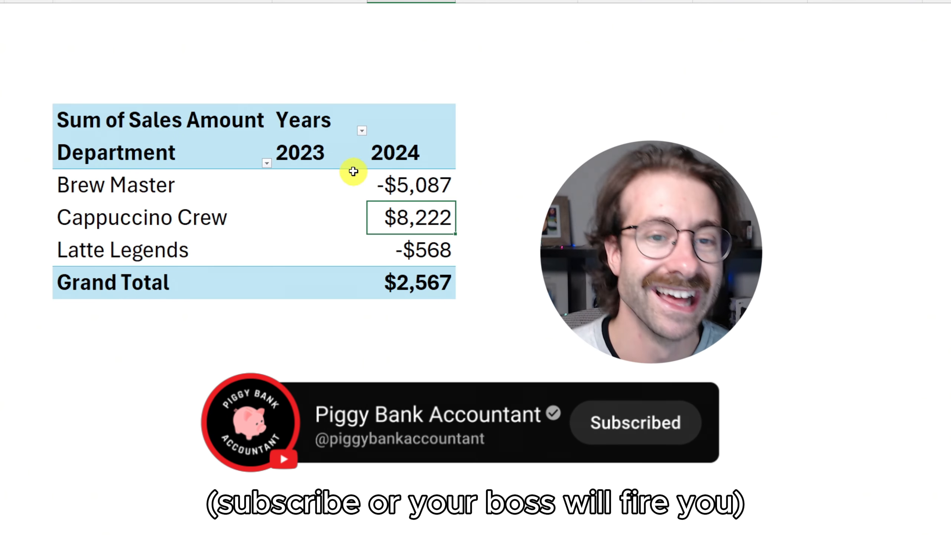
left_click_drag(350, 167, 355, 185)
Add the Sales Amount field a second time to the pivot table's values, above the existing Sum of Sales Amount
left_click(354, 185)
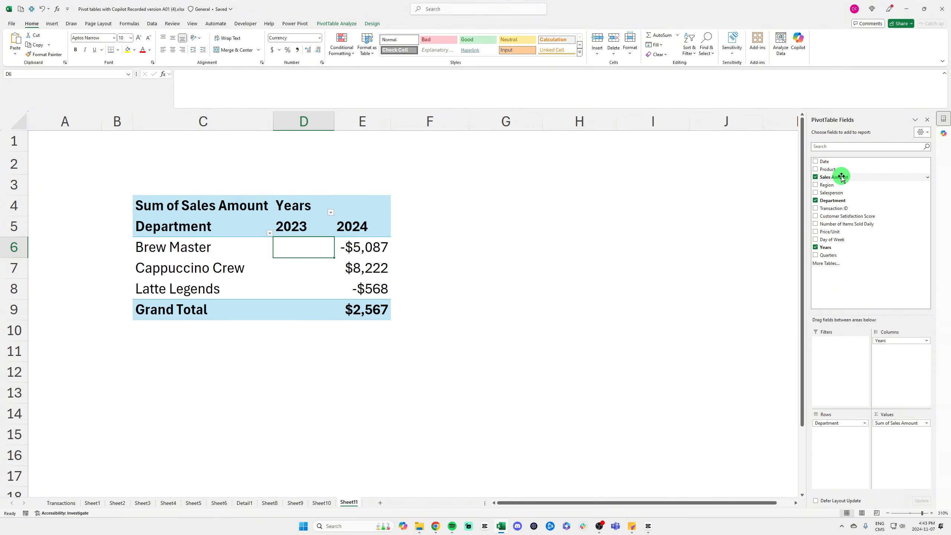
left_click_drag(842, 178, 897, 422)
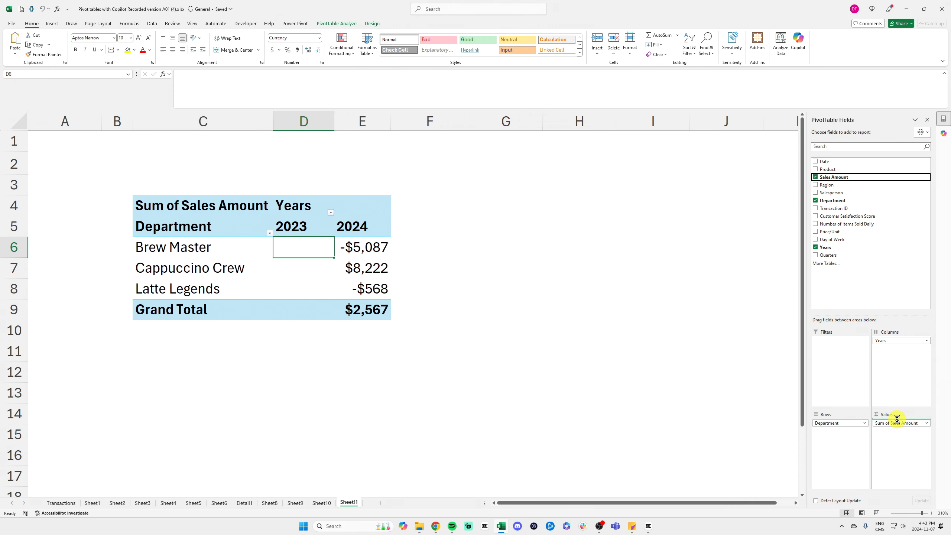
scroll(519, 329, "down", 3)
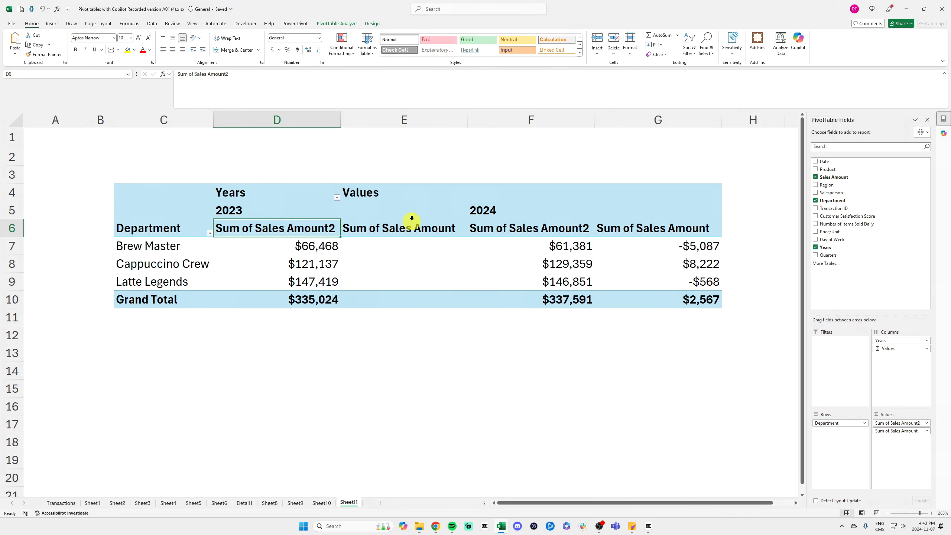
left_click_drag(412, 219, 424, 306)
left_click(426, 297)
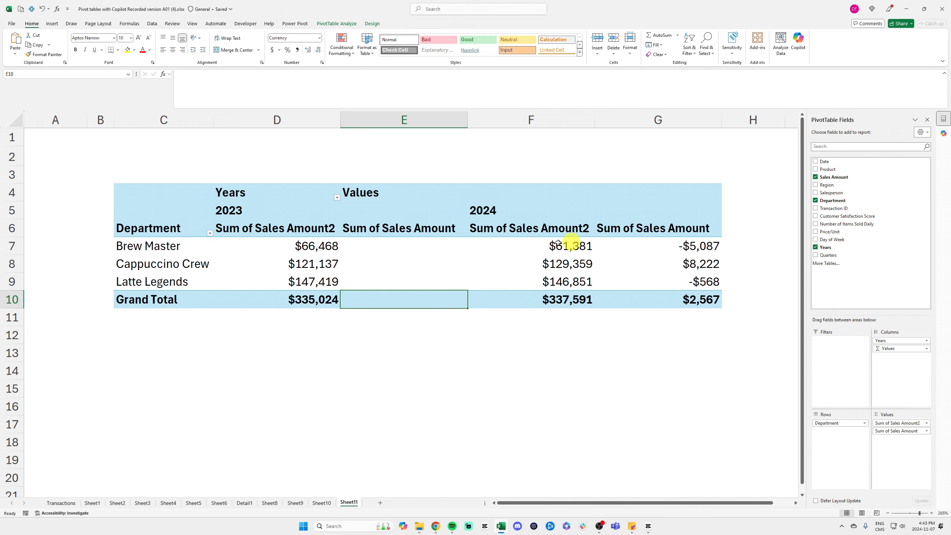
left_click_drag(696, 246, 698, 299)
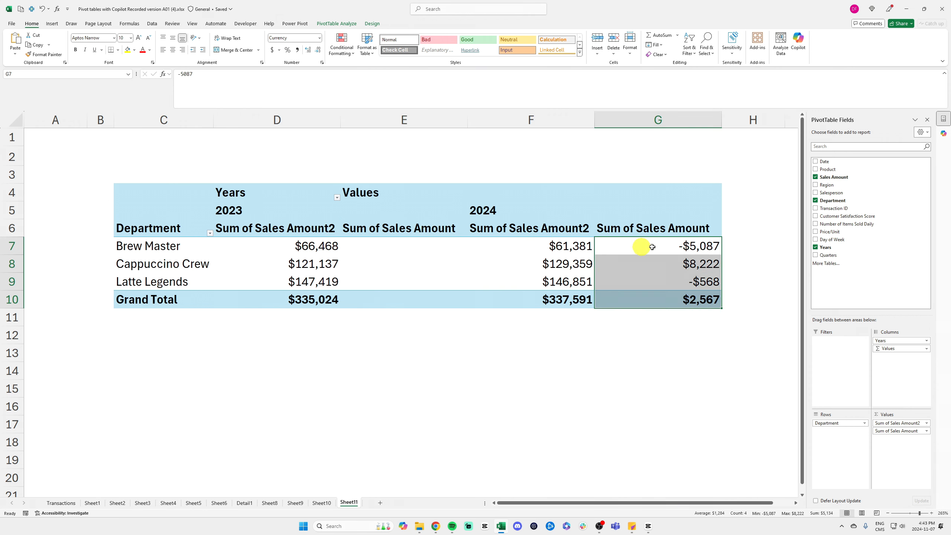
left_click(670, 120)
Add the Region field to the pivot table's rows and place it above Department
left_click(649, 211)
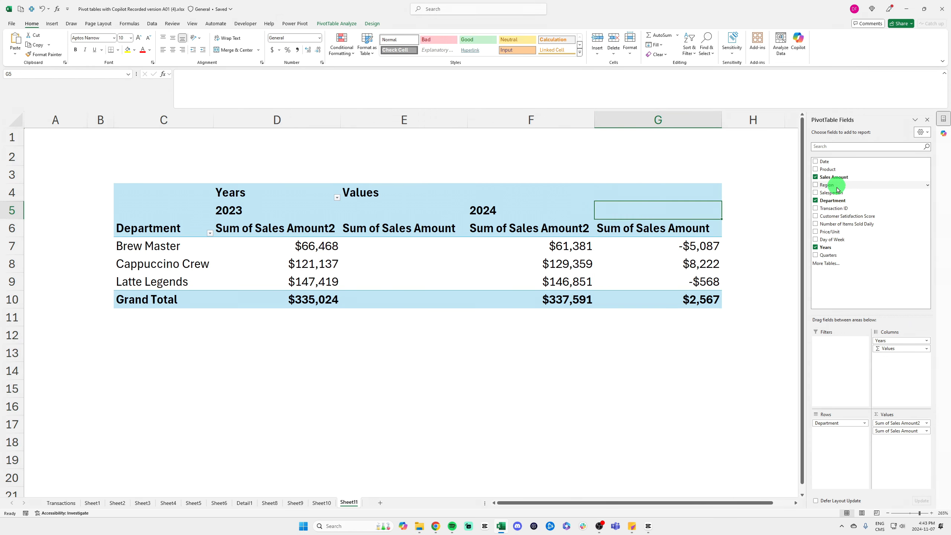
left_click_drag(838, 189, 834, 441)
scroll(537, 356, "down", 1)
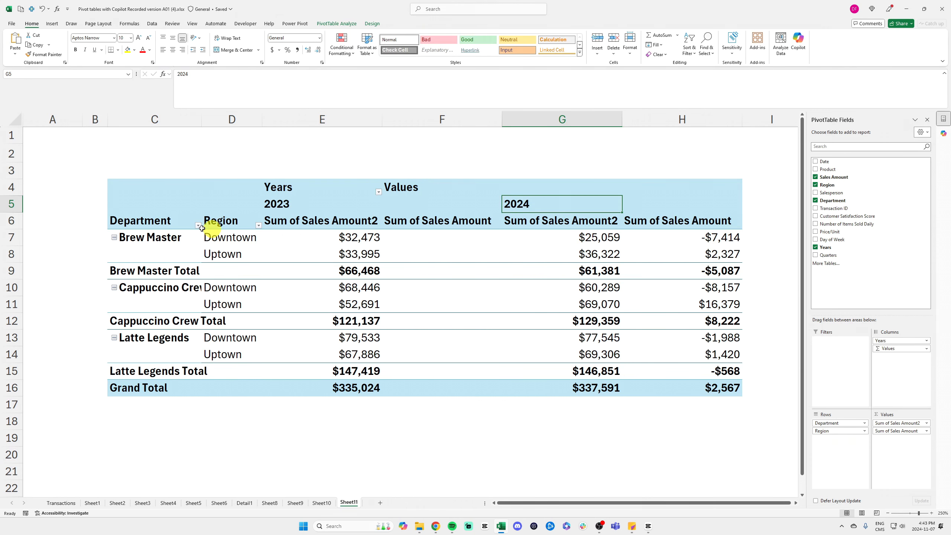
left_click(222, 238)
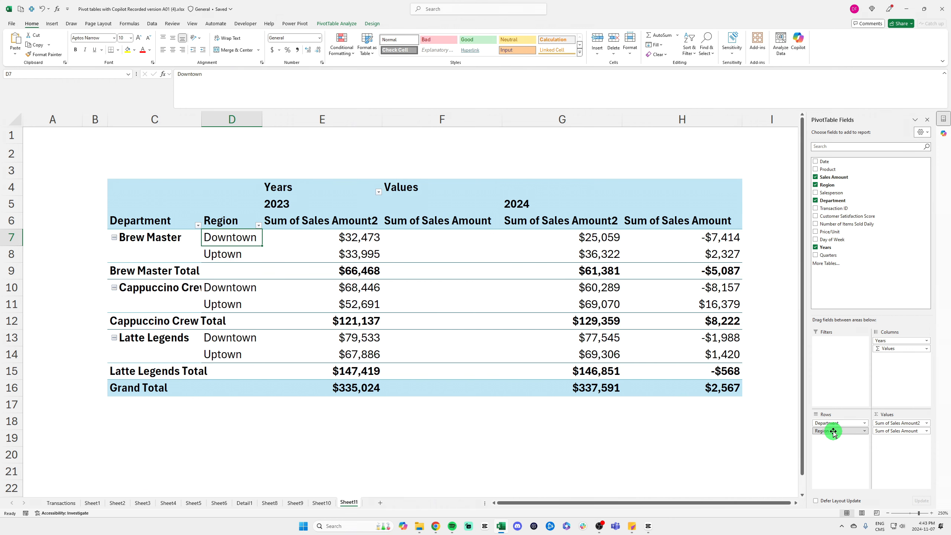
left_click_drag(834, 432, 838, 419)
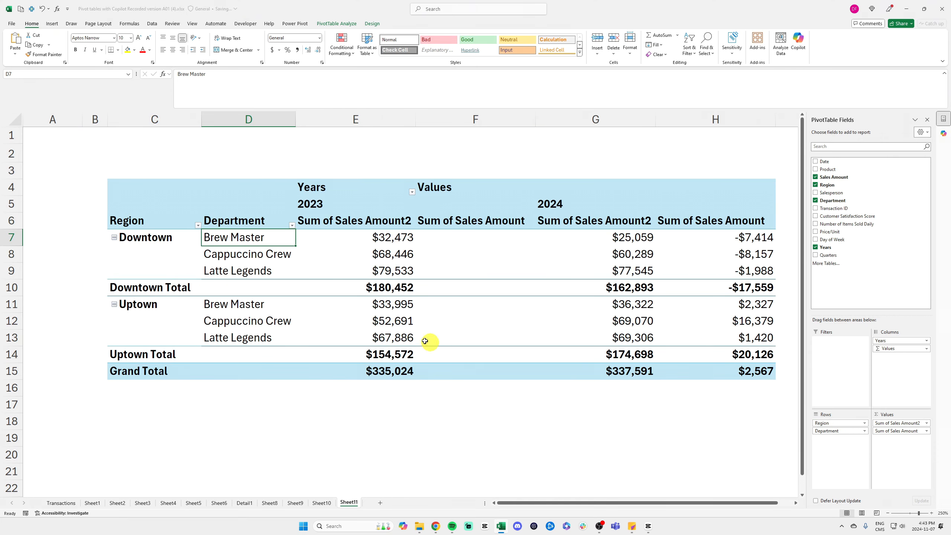
left_click(409, 415)
scroll(423, 401, "down", 2)
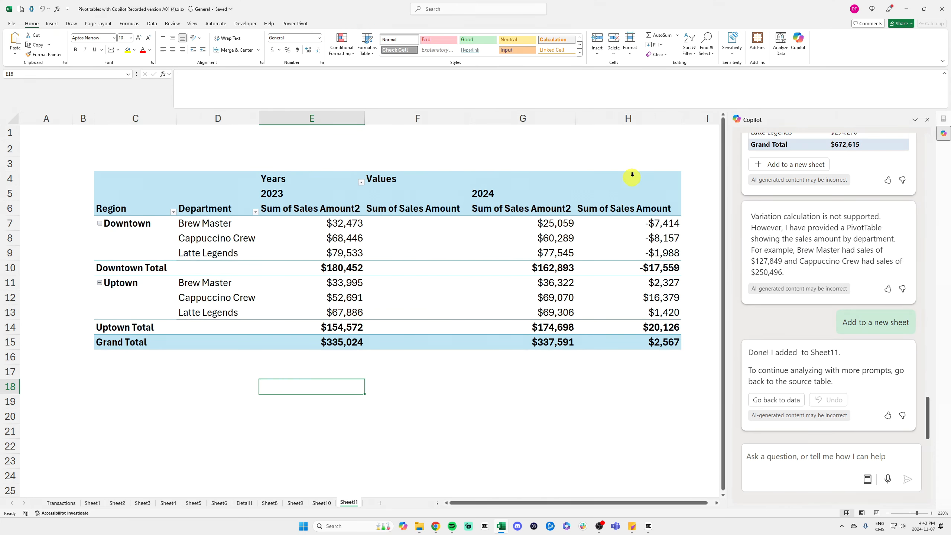
left_click_drag(632, 169, 636, 355)
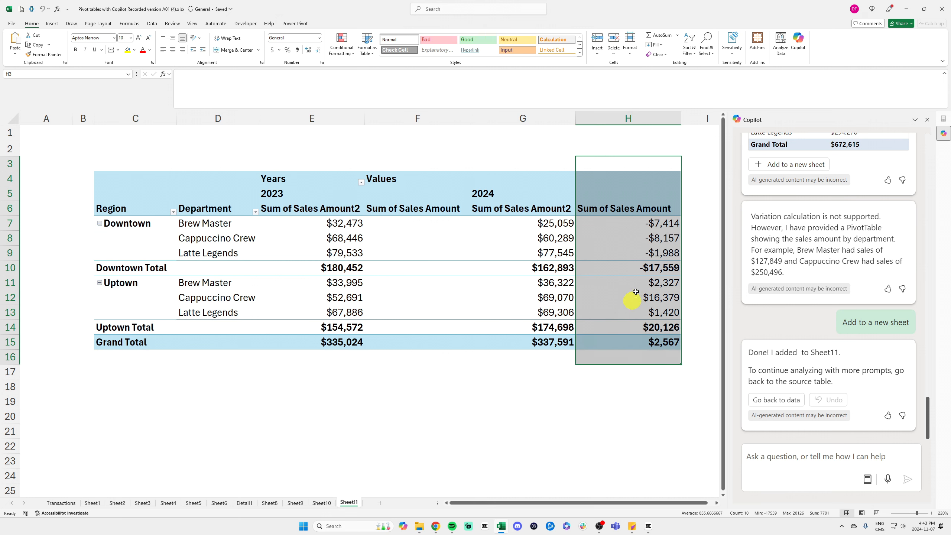
Rename the Sum of Sales Amount header in H6 to Difference and fit column H to its contents
left_click(621, 208)
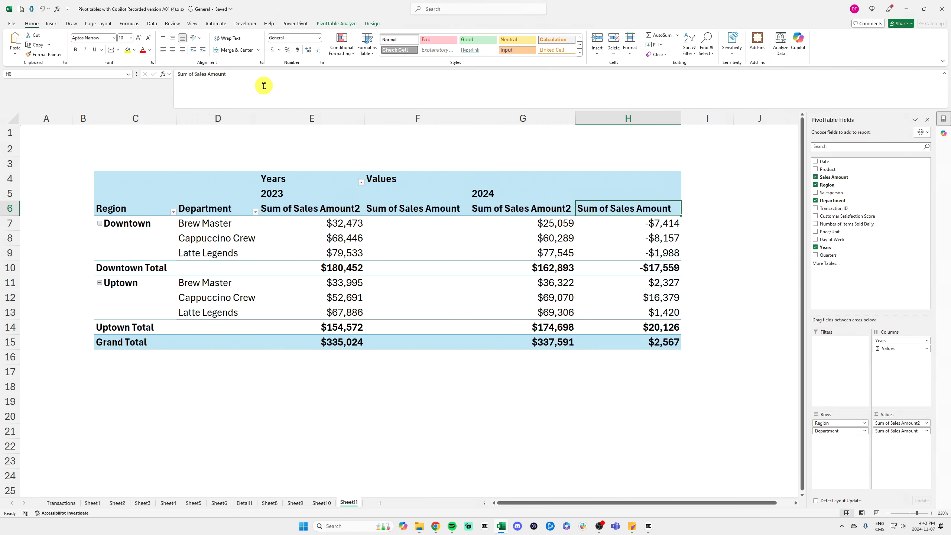
type("\"Difference")
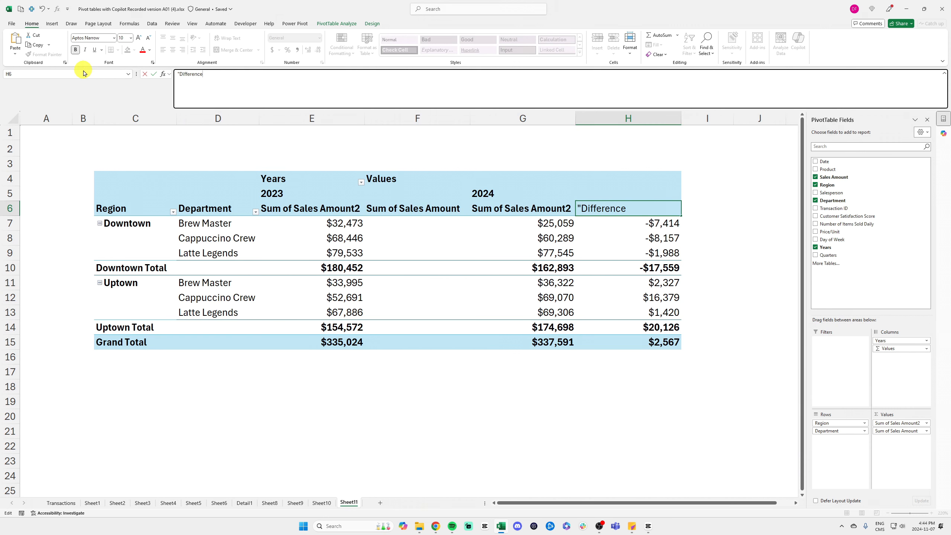
key("Return")
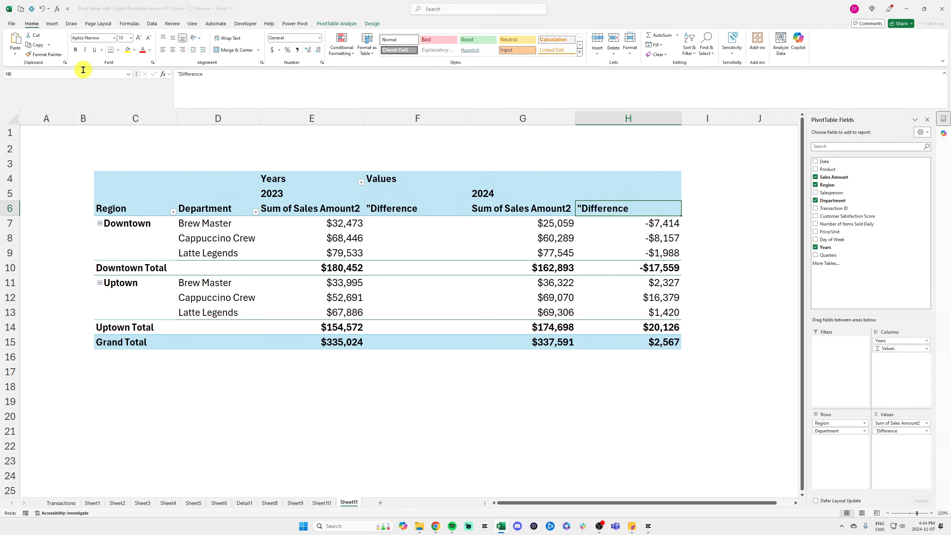
left_click(180, 72)
key("BackSpace")
key("Return")
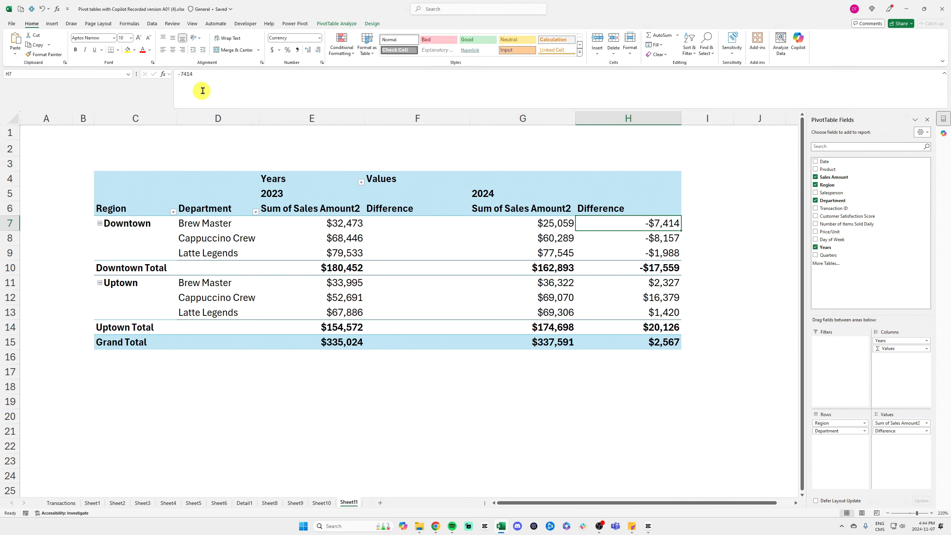
double_click(681, 115)
left_click(667, 148)
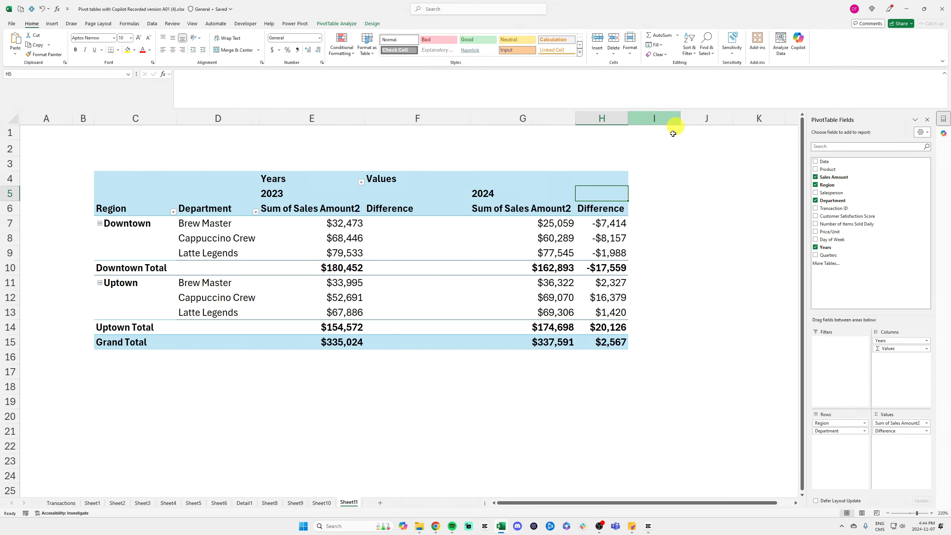
Hide the empty 2023 Difference column F by reducing its width to zero
left_click_drag(470, 119, 366, 120)
left_click(447, 146)
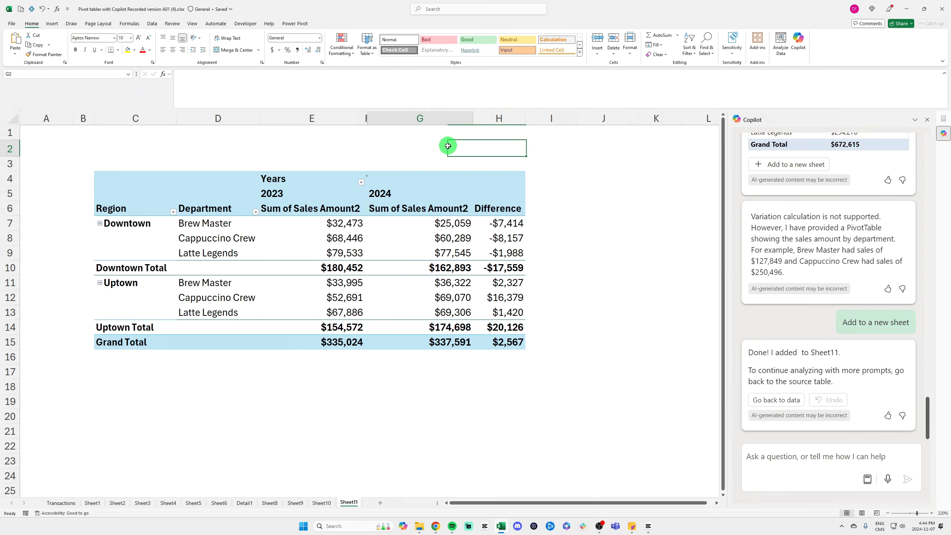
left_click(363, 371)
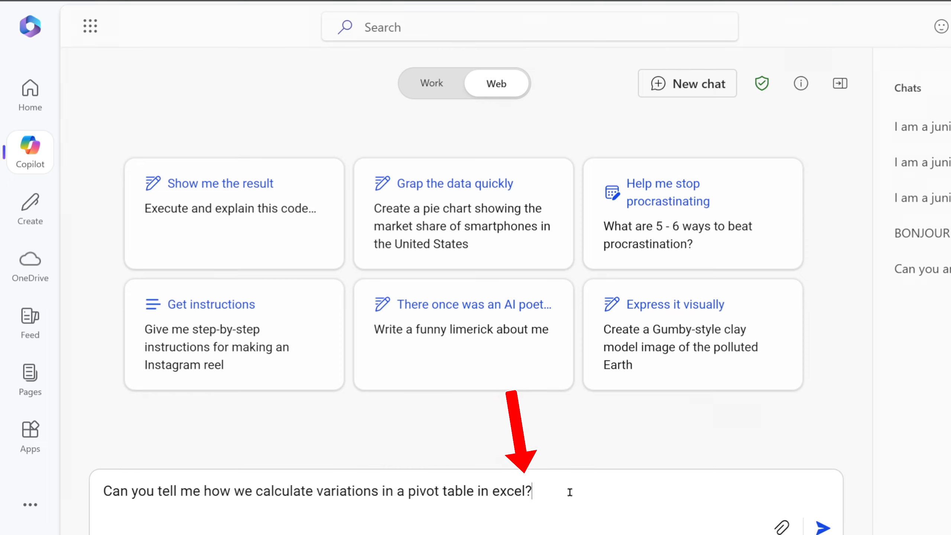
Switch to the Microsoft 365 Copilot web chat and ask "Can you tell me how we calculate variations in a pivot table in excel?"
left_click(822, 528)
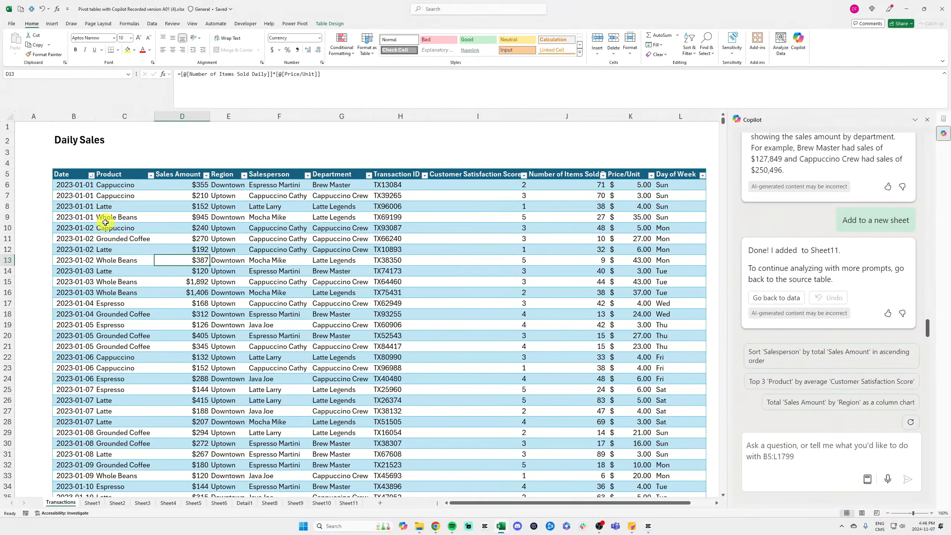
From a cell in the Daily Sales table on the Transactions sheet, send Copilot the prompt "Show all insights"
left_click(176, 225)
left_click(790, 447)
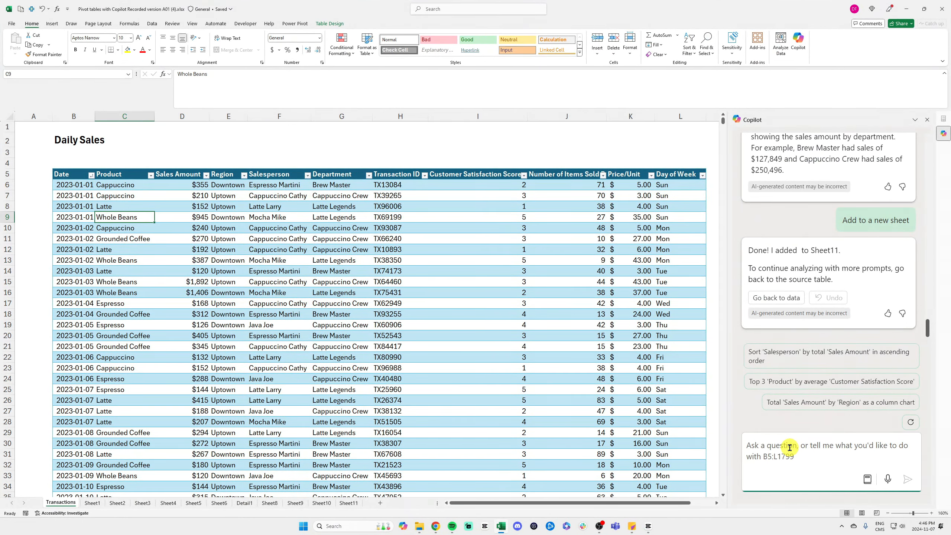
type("Show all insights")
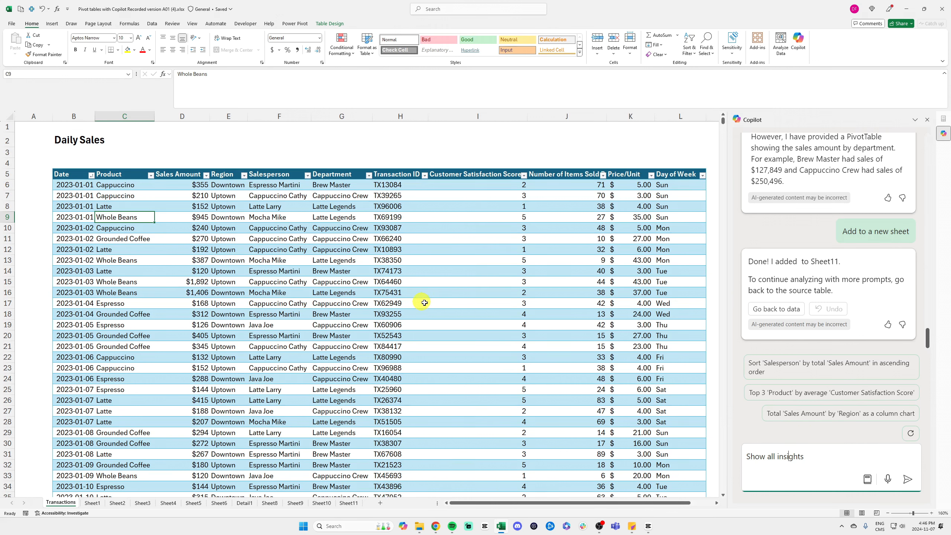
left_click(910, 484)
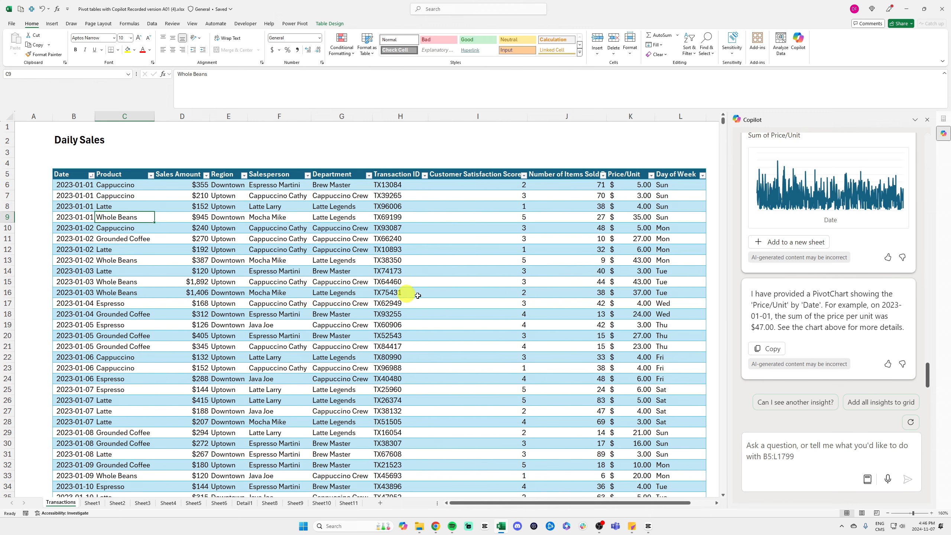
Review Copilot's Price/Unit by Date insight and have it add all insights to the grid
scroll(763, 231, "up", 3)
left_click_drag(750, 232, 820, 233)
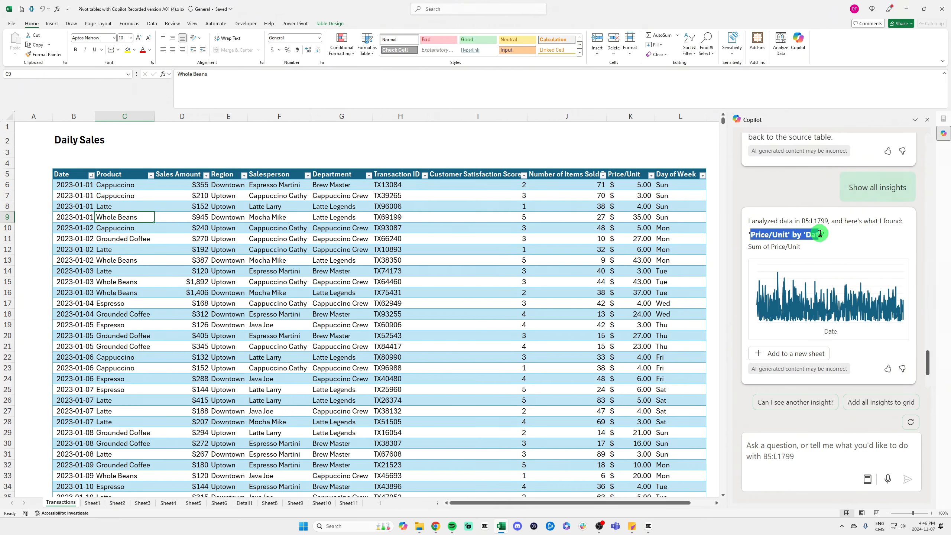
left_click(829, 239)
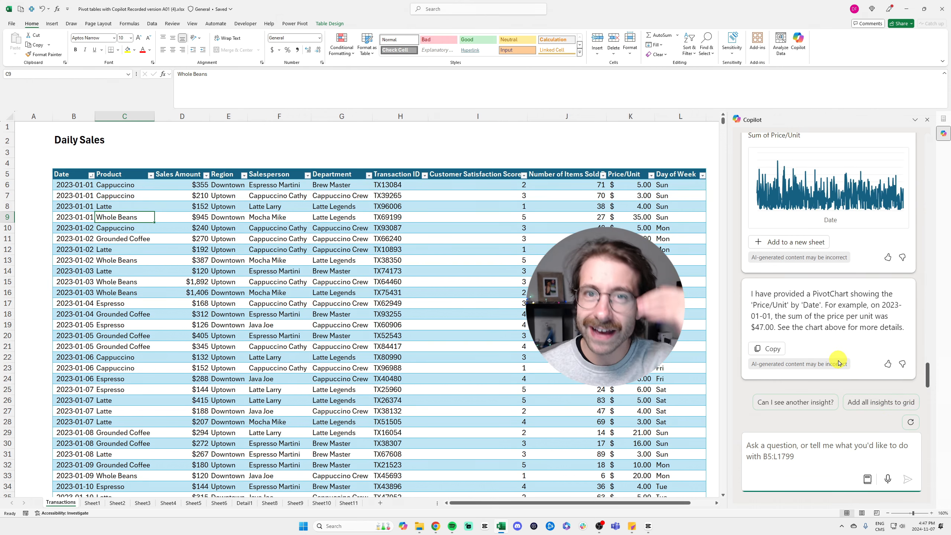
left_click(882, 403)
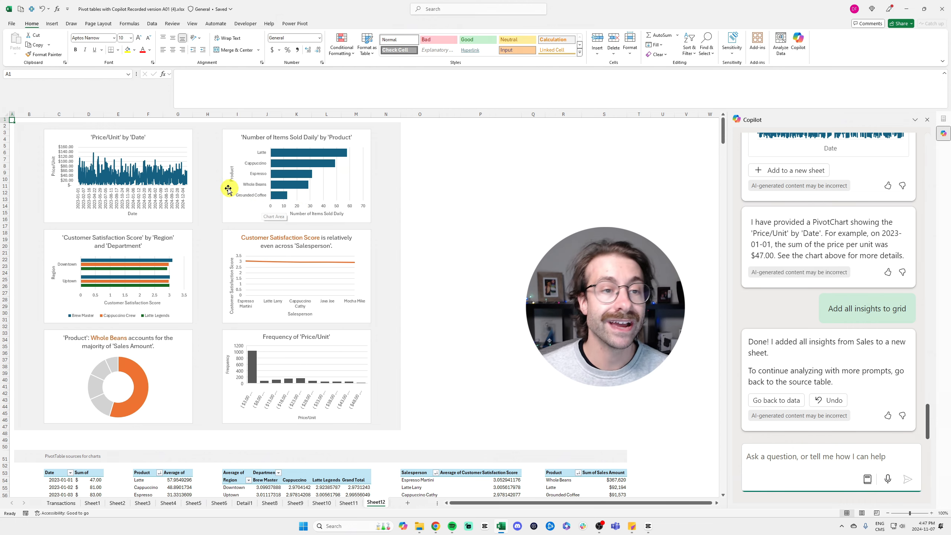
Examine the insight charts on the new sheet and the source pivot tables beneath them, checking the fields each one uses
scroll(158, 221, "up", 4)
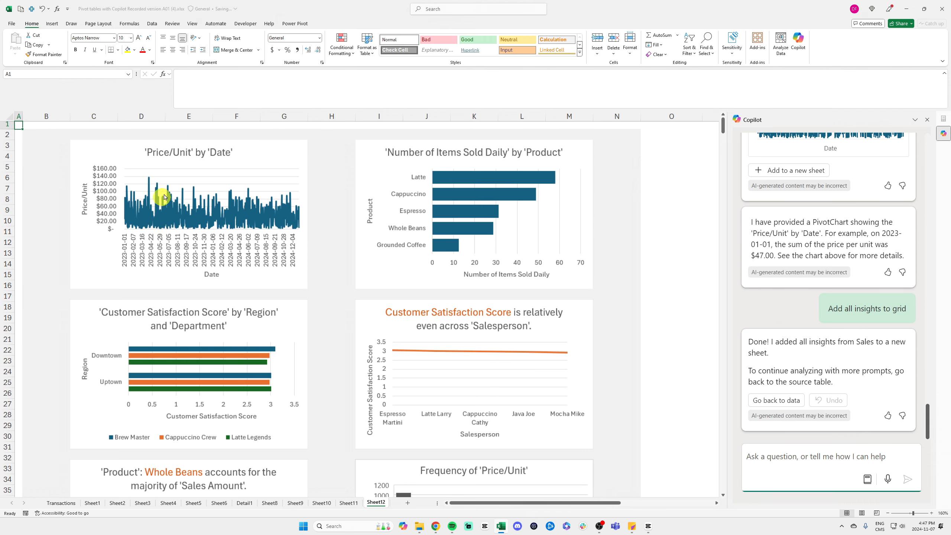
left_click(131, 152)
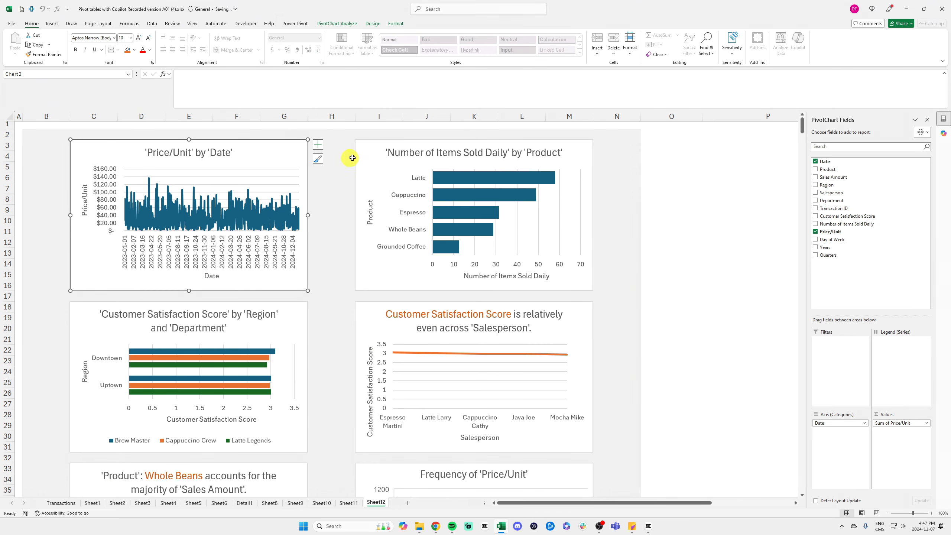
left_click(360, 157)
scroll(258, 218, "down", 5)
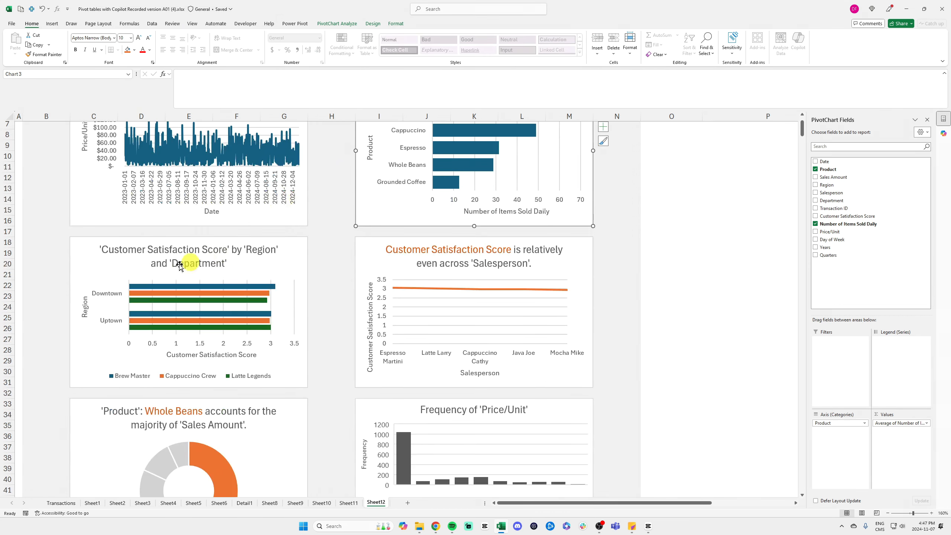
left_click(87, 254)
scroll(144, 237, "down", 2)
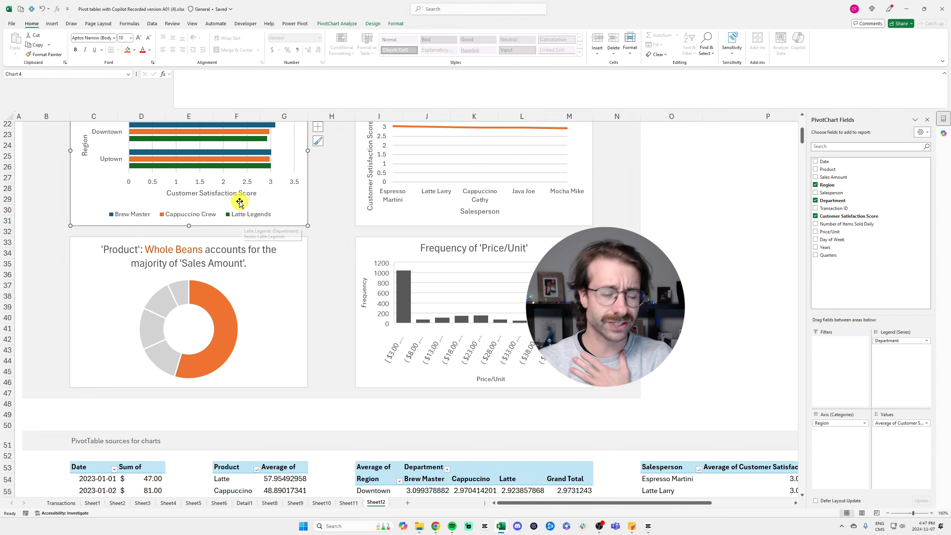
scroll(250, 226, "down", 9)
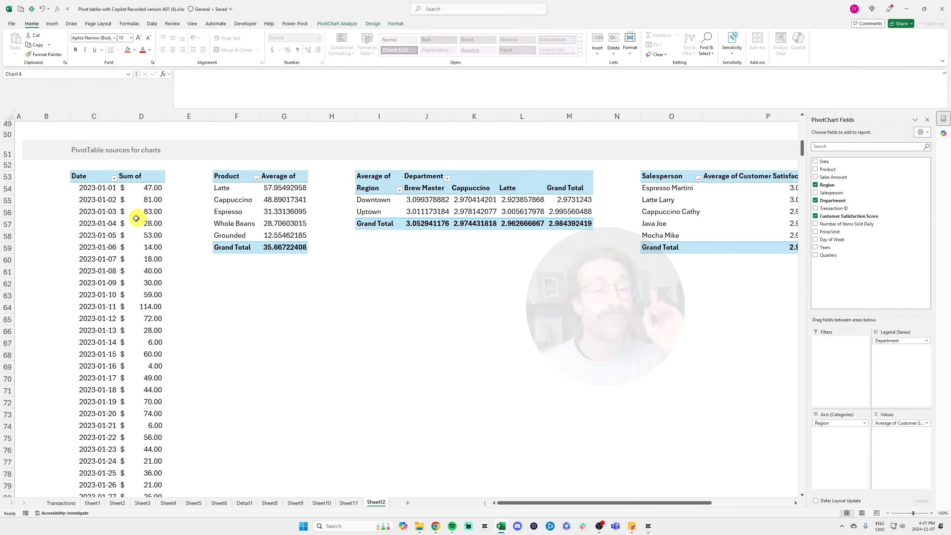
left_click_drag(97, 179, 156, 328)
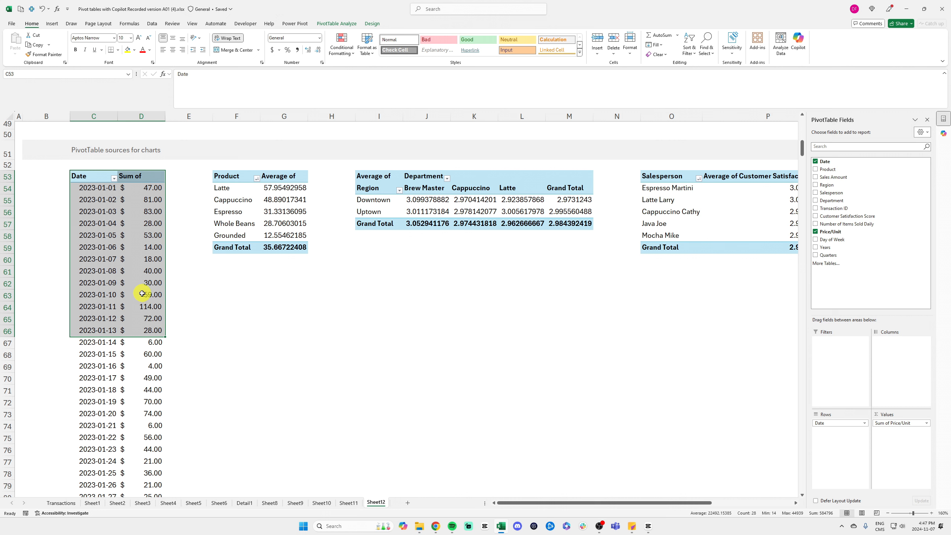
mouse_move(141, 285)
scroll(202, 259, "up", 5)
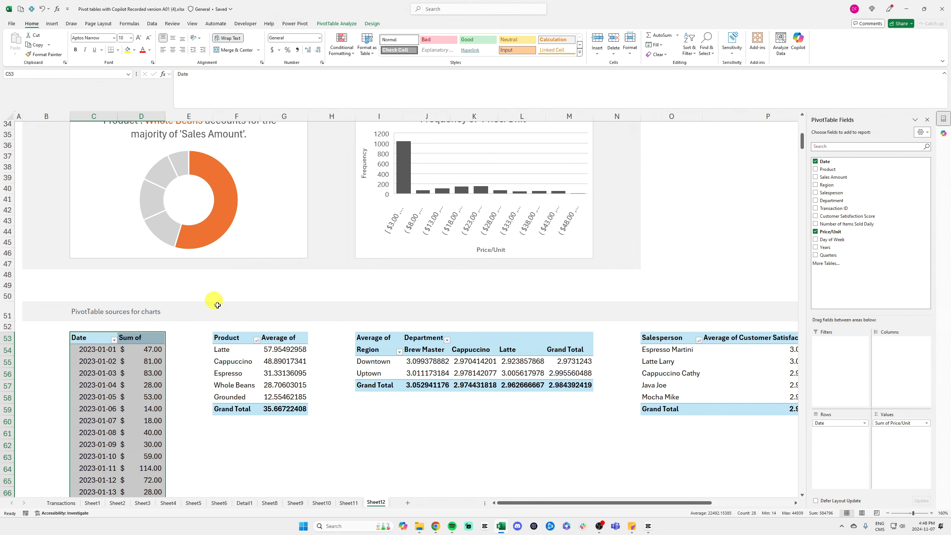
Move the Product pivot table with average items sold daily from F53 to cell B3 of a new sheet
left_click_drag(229, 339, 279, 408)
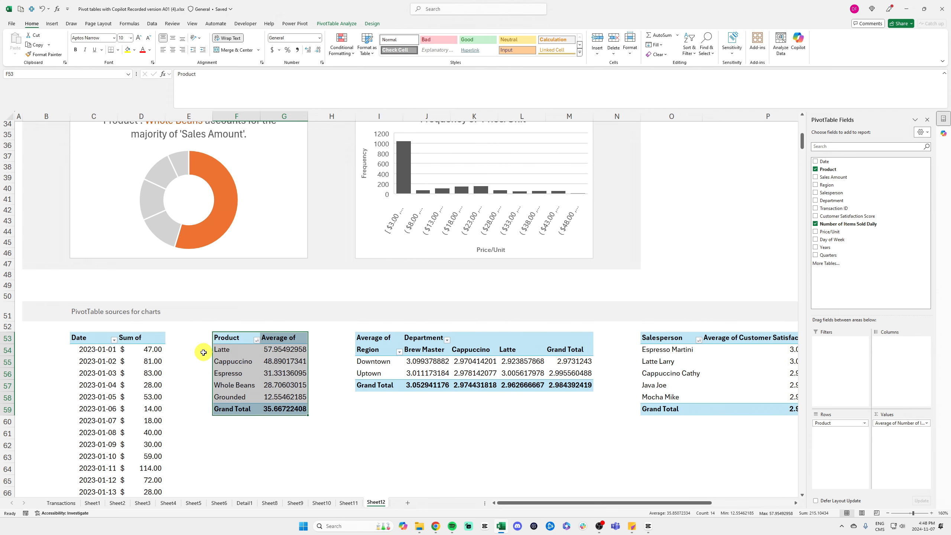
key("ctrl+x")
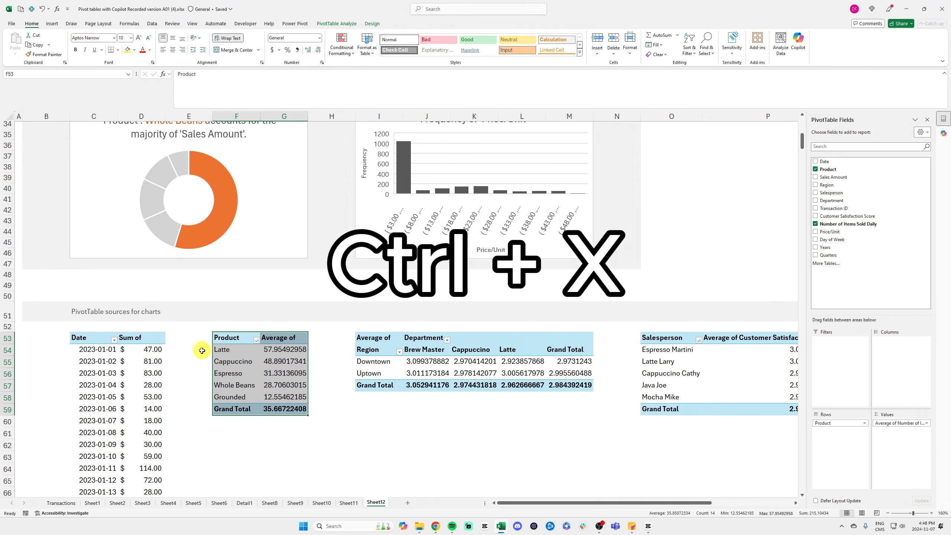
left_click(408, 502)
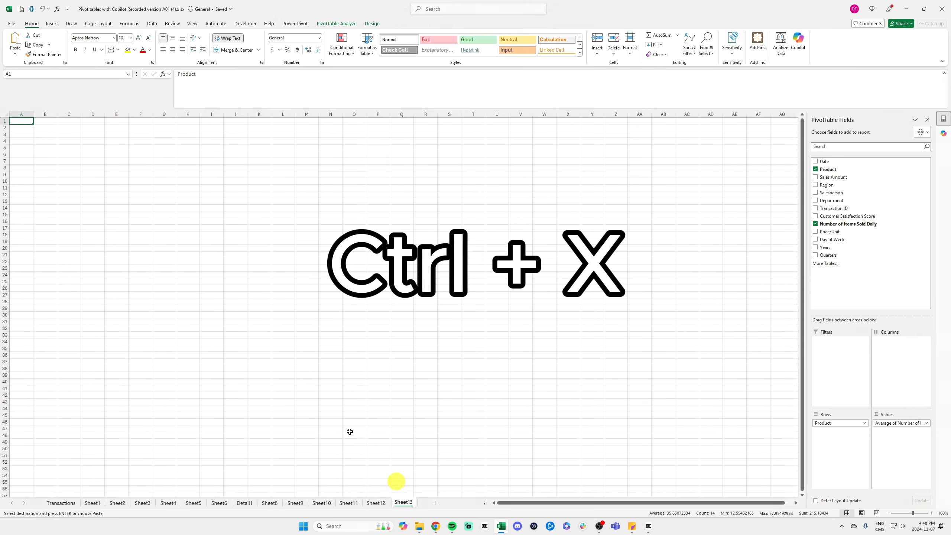
left_click(52, 132)
key("ctrl+v")
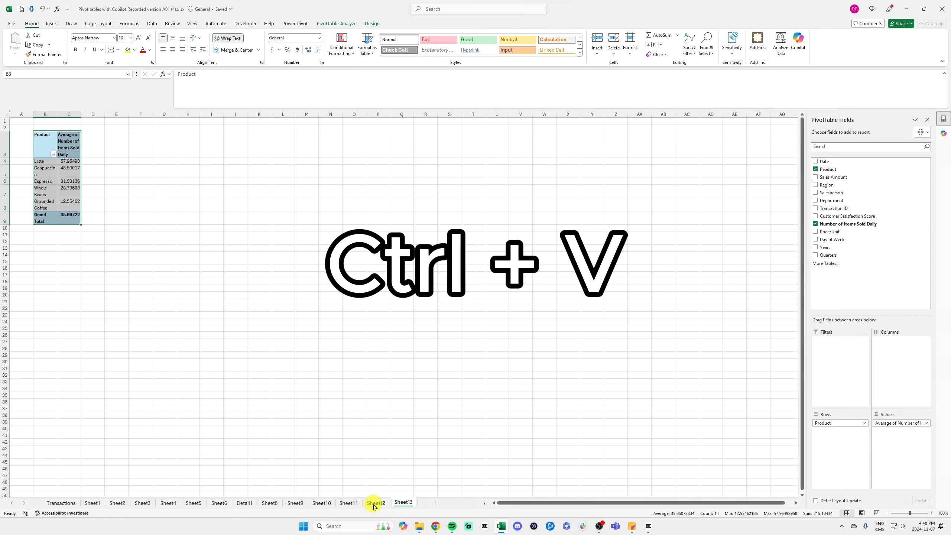
Move the 'Number of Items Sold Daily' by 'Product' chart from Sheet12 to Sheet13 and place it near the pivot table
left_click(374, 502)
scroll(330, 276, "up", 15)
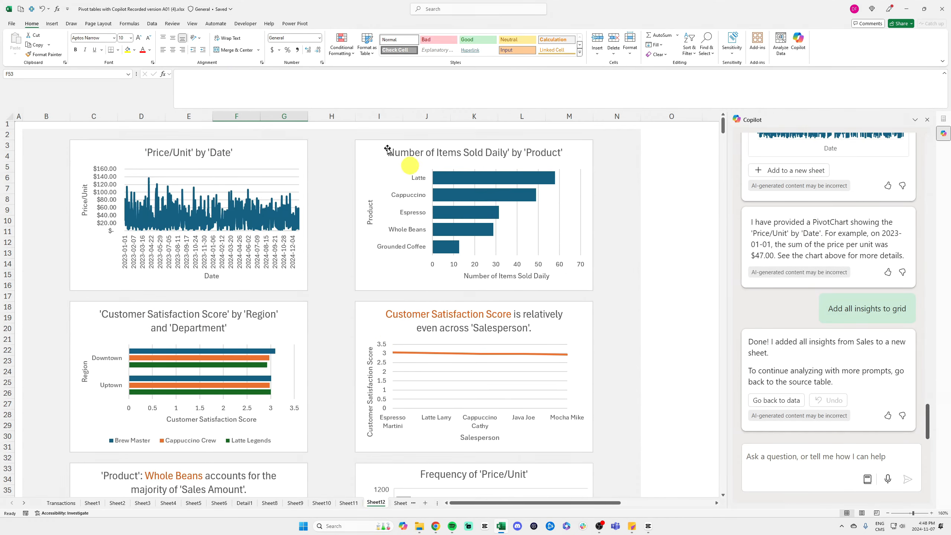
left_click(365, 146)
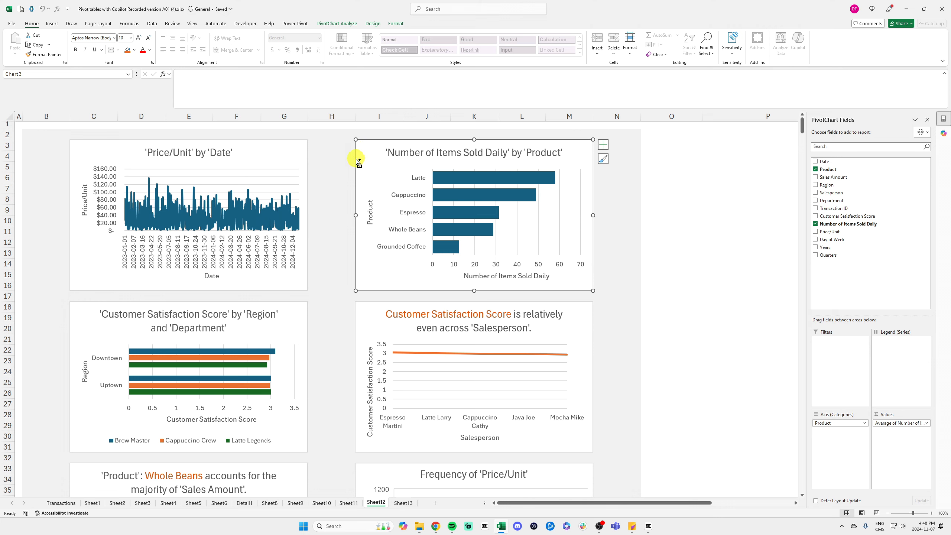
key("ctrl+x")
left_click(323, 403)
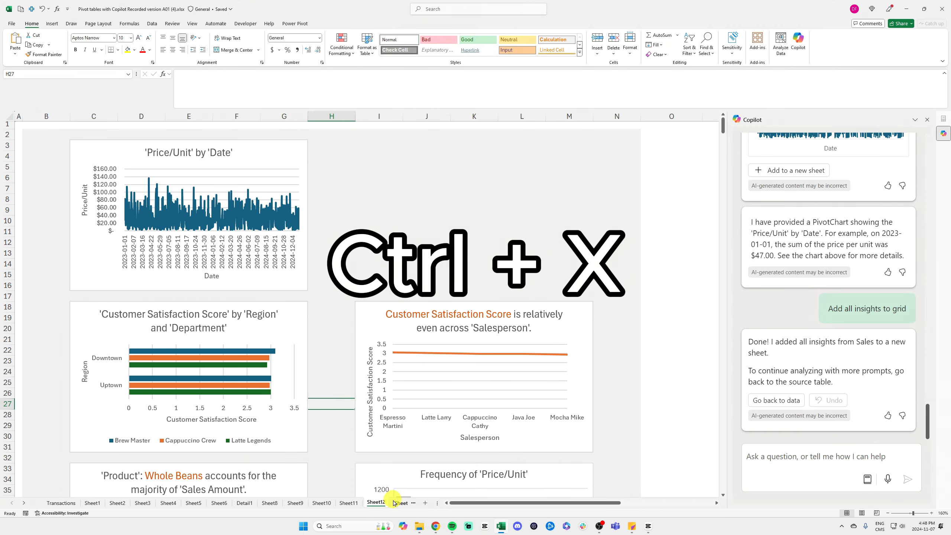
left_click(395, 503)
left_click(291, 217)
key("ctrl+v")
left_click_drag(216, 176, 152, 132)
left_click(69, 144)
Widen columns B and C to fit the product names and values, and autofit the heights of the table's rows
scroll(160, 159, "up", 10)
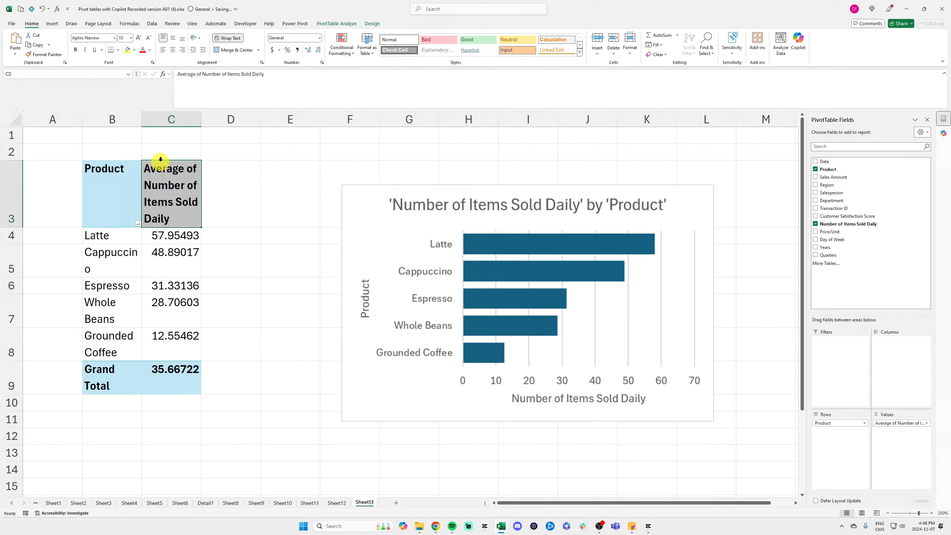
double_click(142, 119)
left_click(189, 138)
left_click_drag(203, 118, 276, 120)
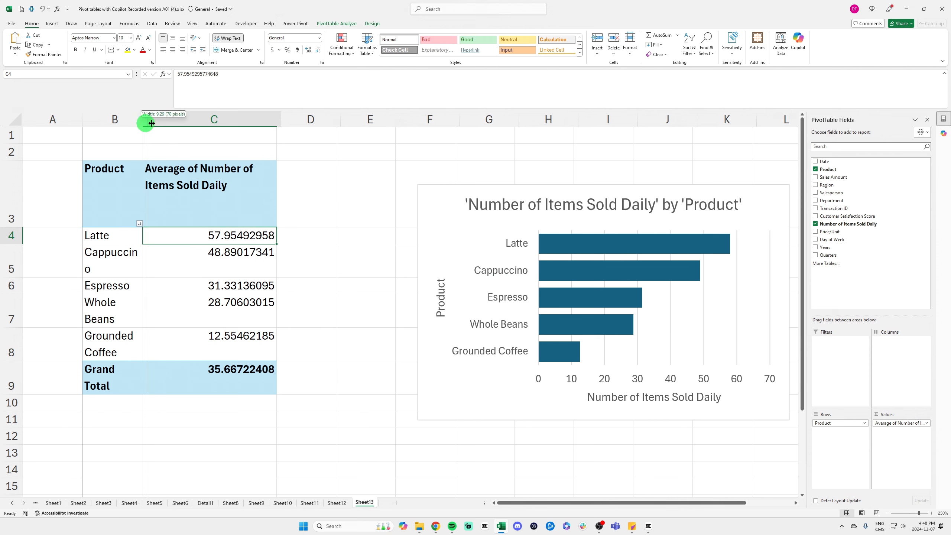
left_click_drag(144, 121, 199, 122)
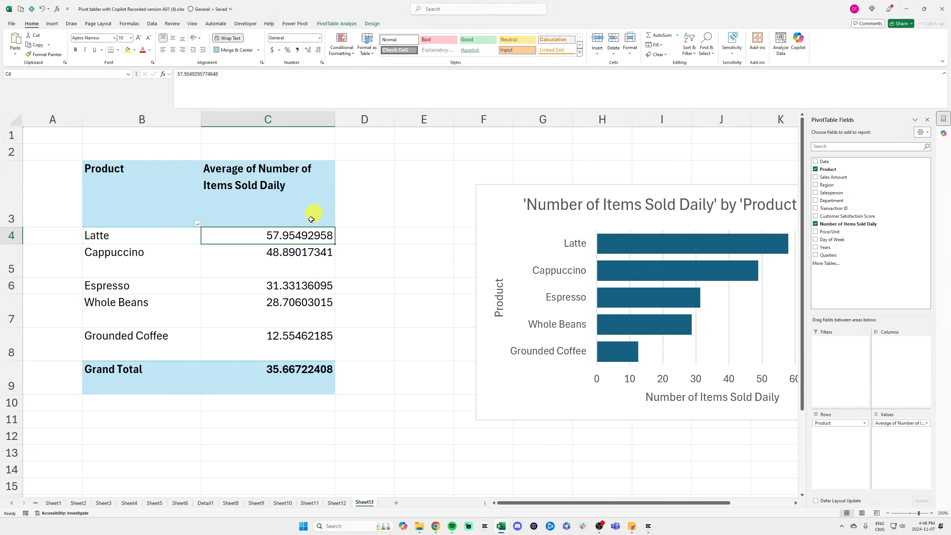
left_click_drag(20, 127, 17, 386)
double_click(15, 394)
left_click(248, 414)
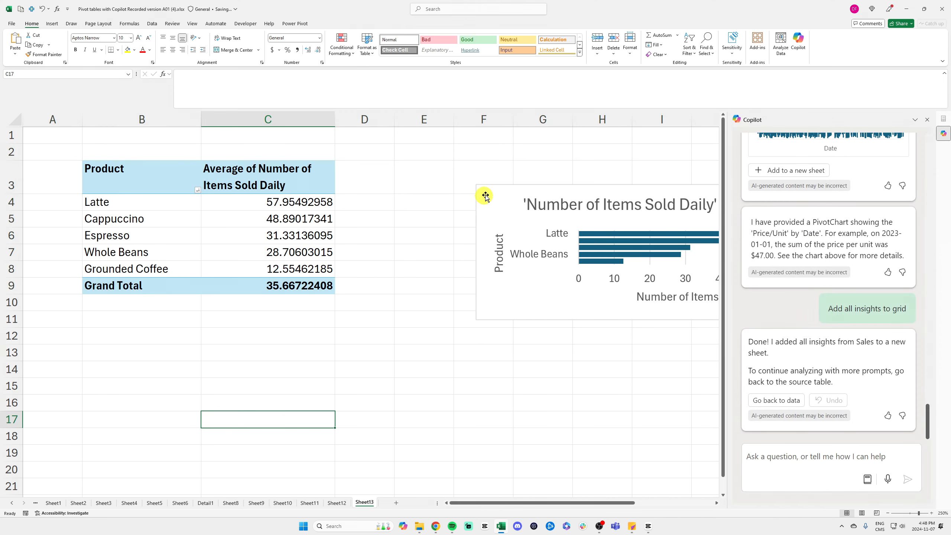
Position the chart directly beside the pivot table and increase its height to reach about row 17
left_click_drag(484, 193, 392, 161)
left_click_drag(383, 289, 380, 408)
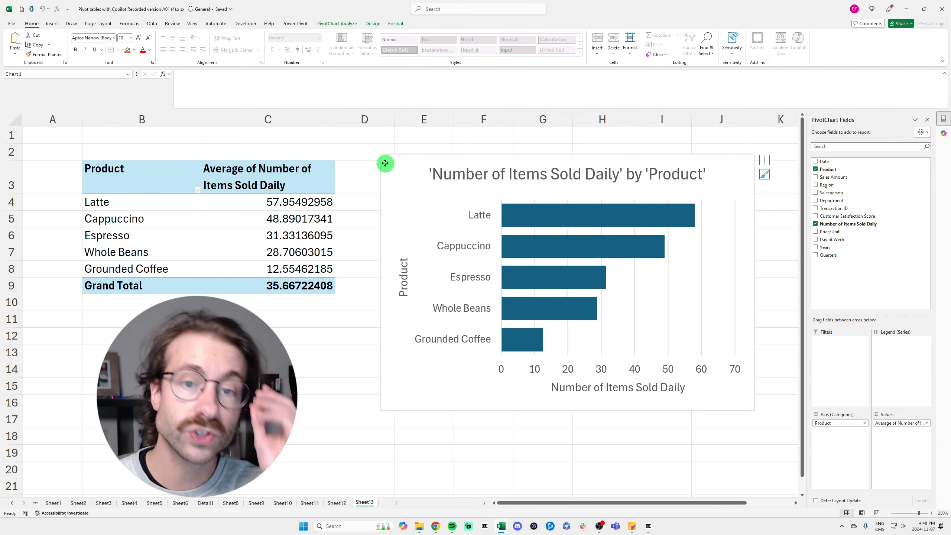
left_click_drag(384, 161, 351, 172)
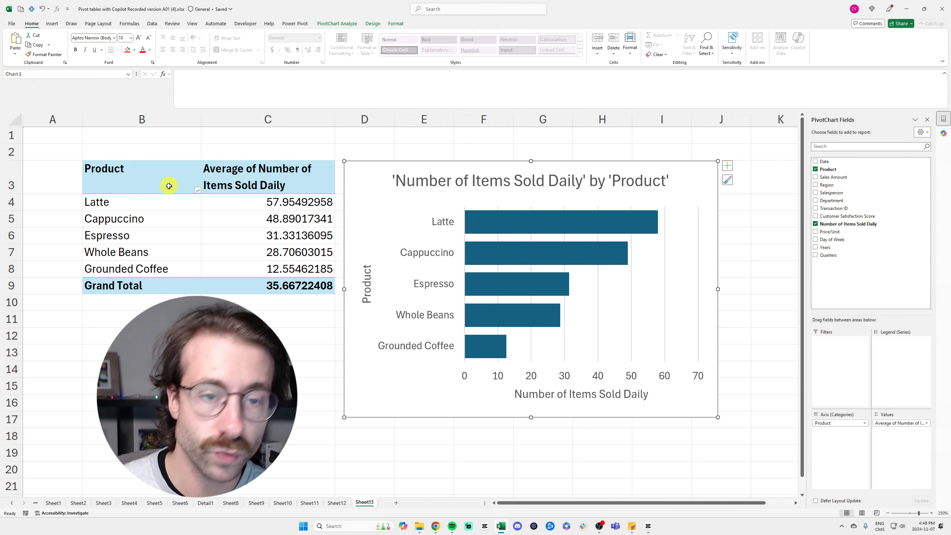
Filter the pivot table's Product field to show only Cappuccino and Espresso
left_click(183, 200)
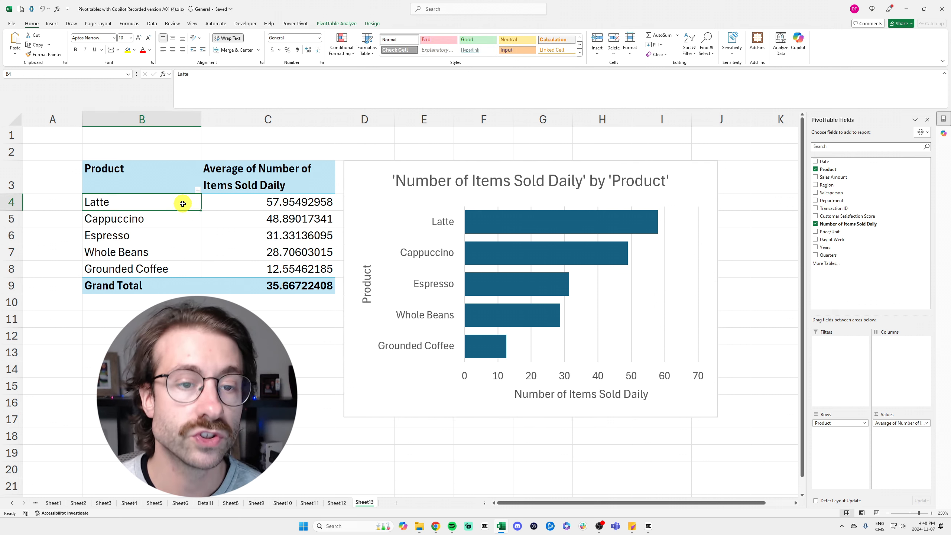
left_click(182, 179)
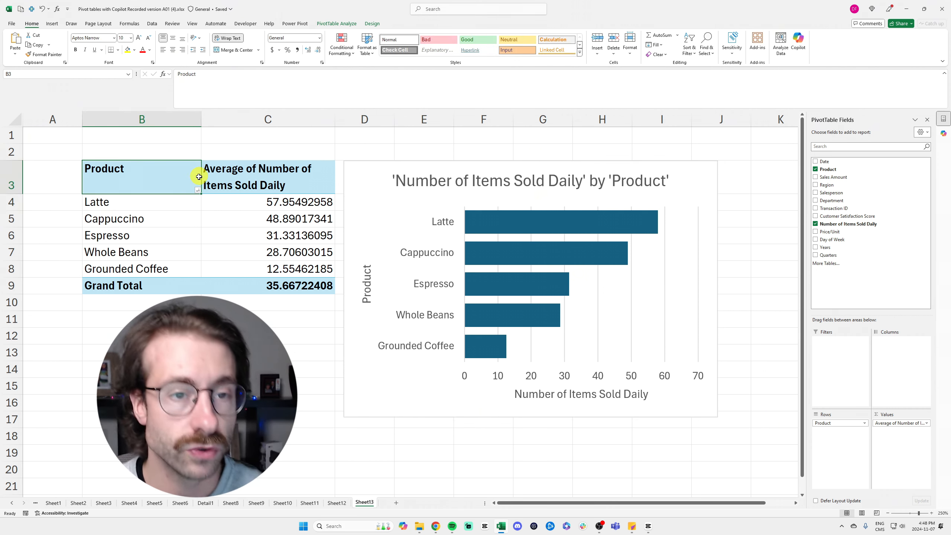
left_click(197, 190)
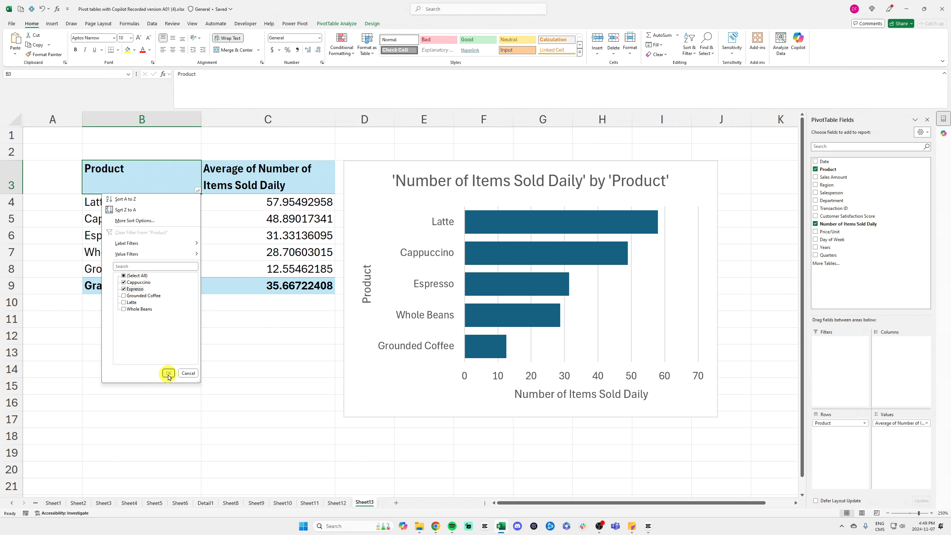
left_click(168, 373)
left_click(166, 376)
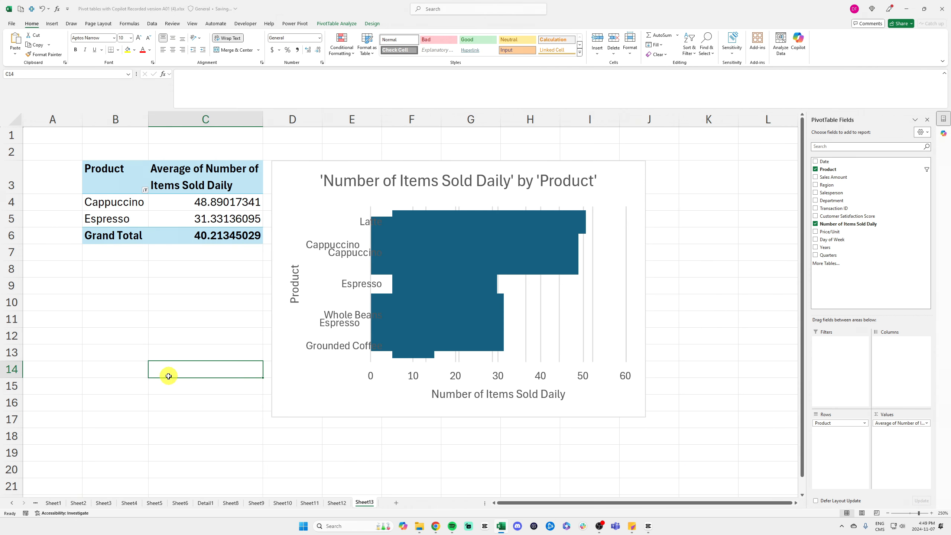
Shift the chart slightly away from the pivot table and clear the filter on the Product field
left_click(312, 174)
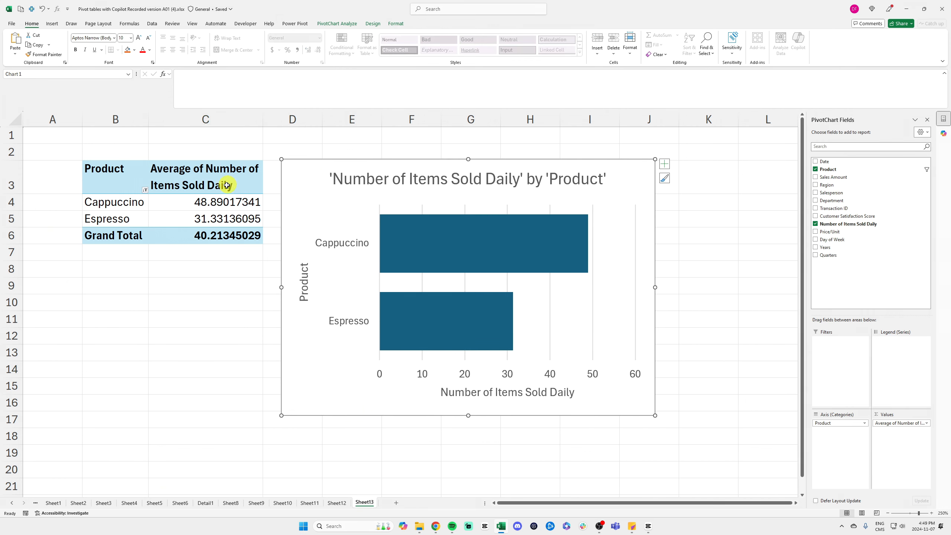
left_click(146, 190)
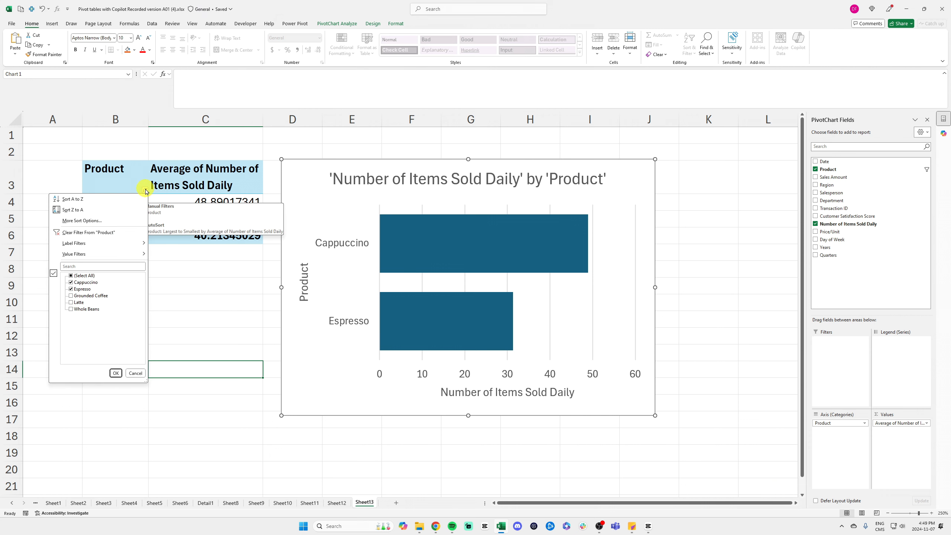
left_click(87, 232)
left_click(219, 189)
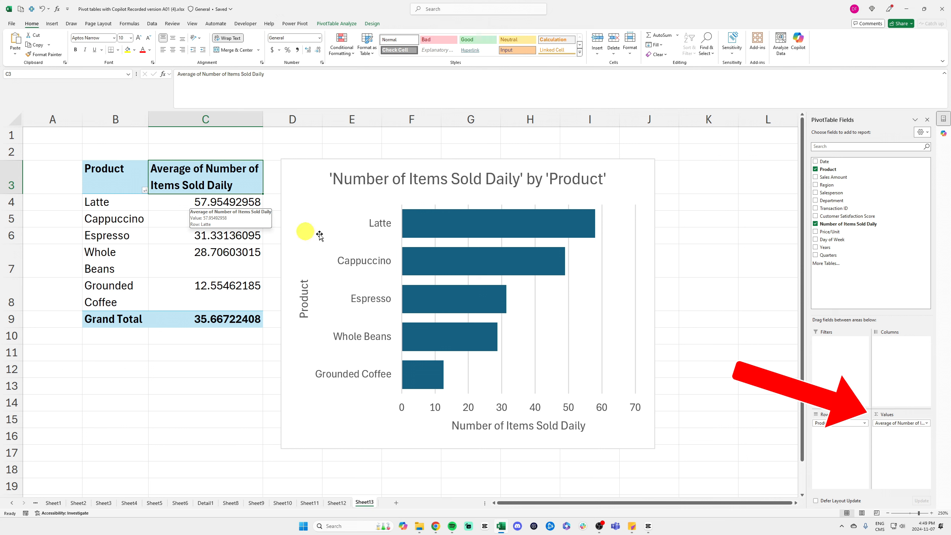
Replace Number of Items Sold Daily with Sales Amount in the pivot table's values, and shift the chart slightly away from the table
left_click_drag(659, 373, 660, 374)
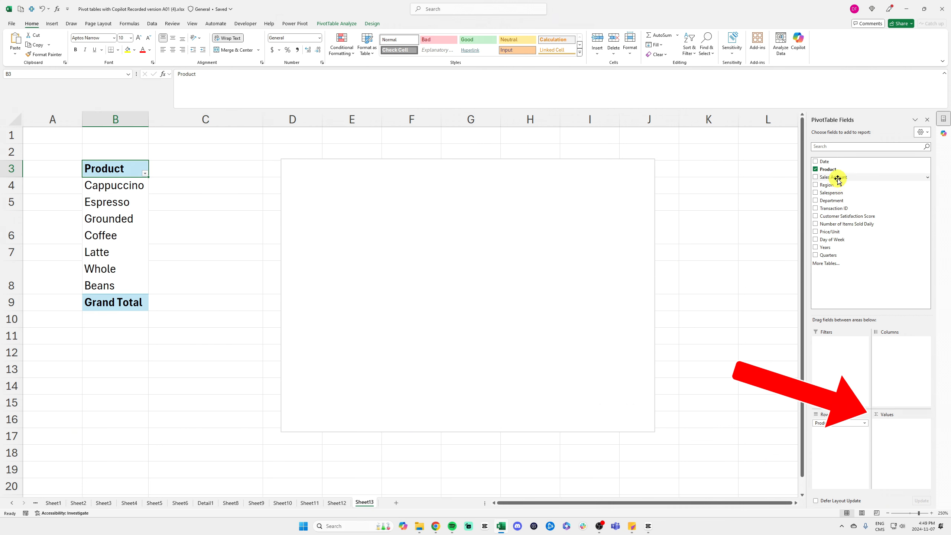
left_click_drag(837, 178, 920, 443)
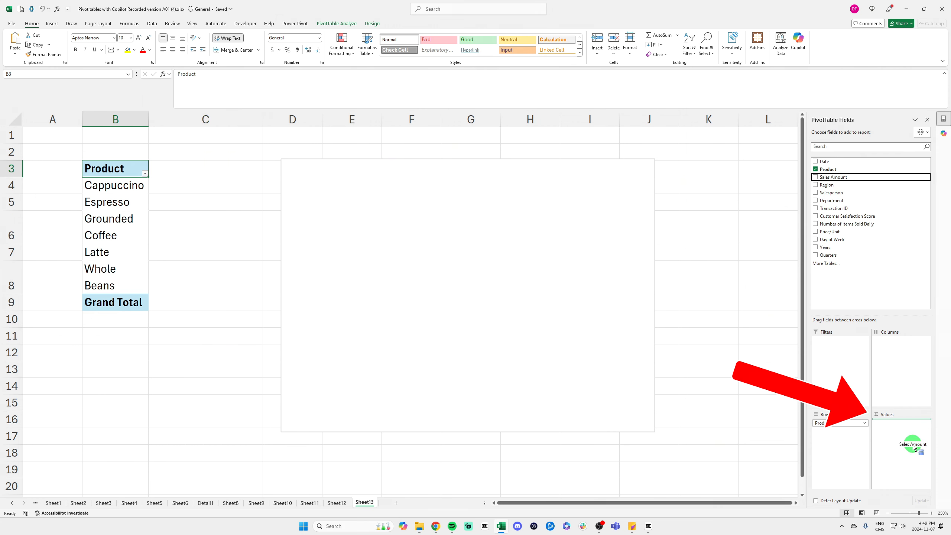
left_click_drag(913, 446, 894, 204)
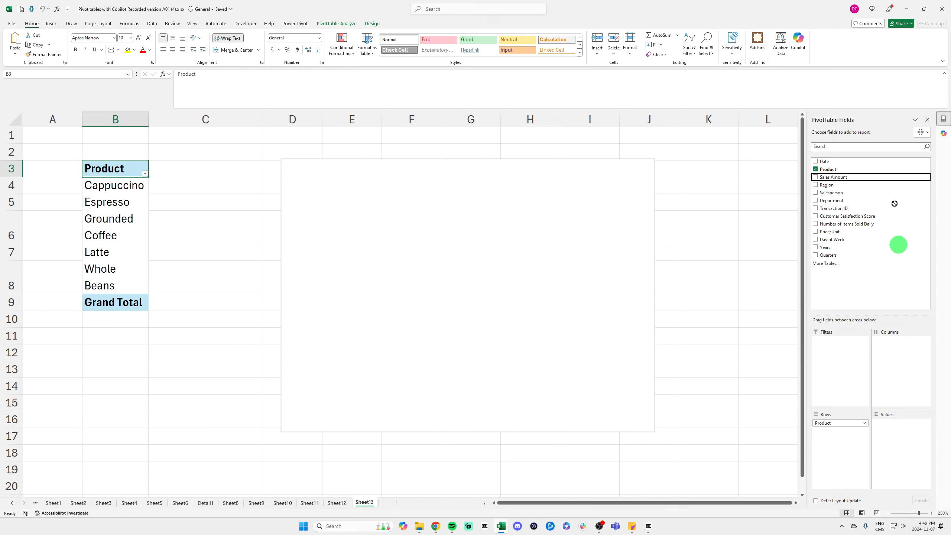
left_click_drag(888, 280, 843, 152)
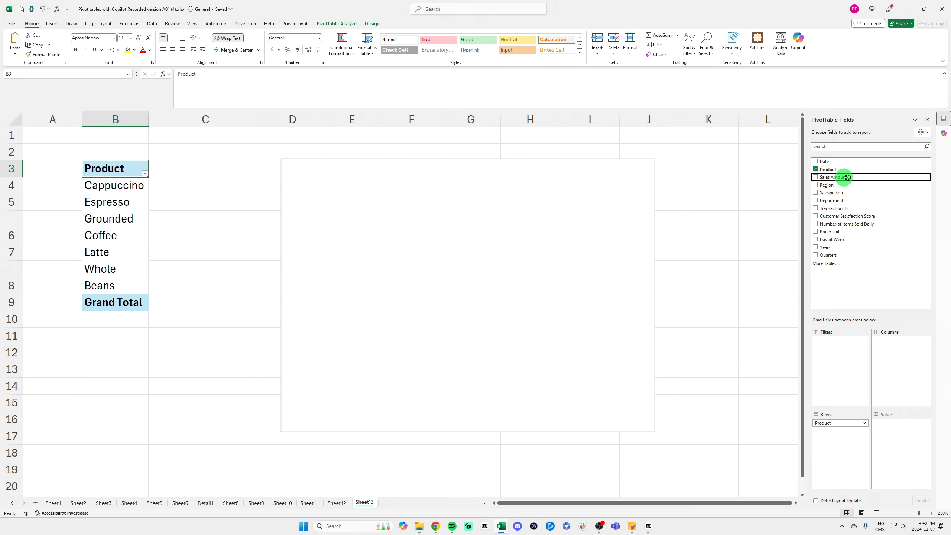
left_click_drag(863, 269, 902, 443)
left_click(302, 172)
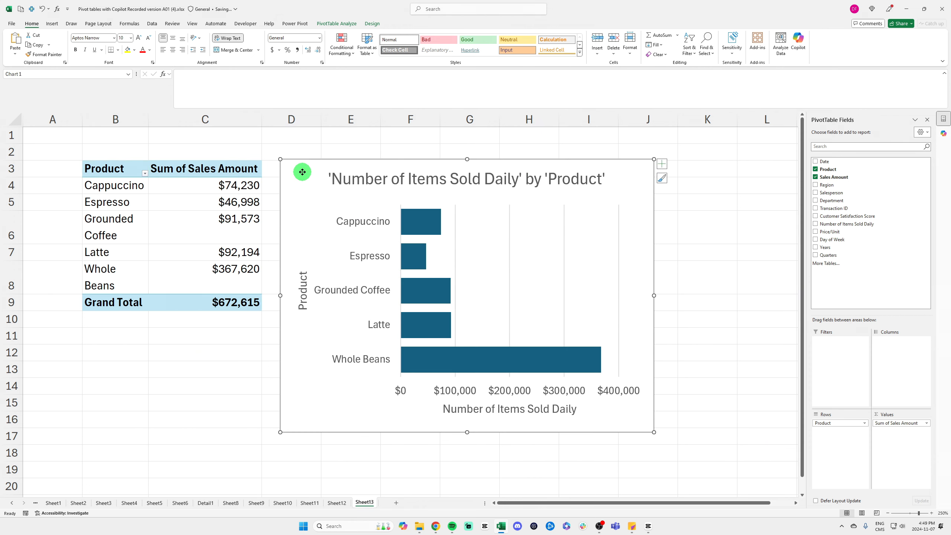
left_click_drag(302, 172, 314, 176)
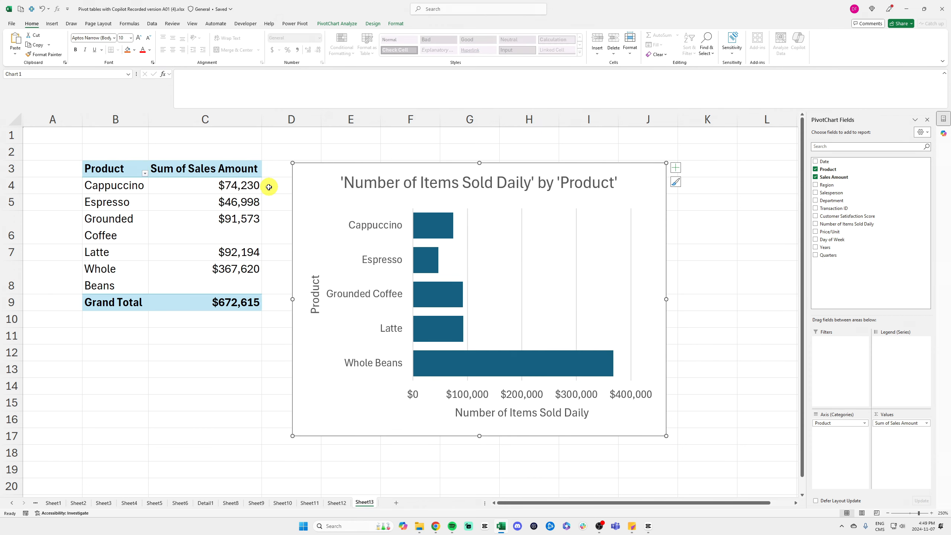
Change the chart title to "Product sold by amount"
left_click(557, 184)
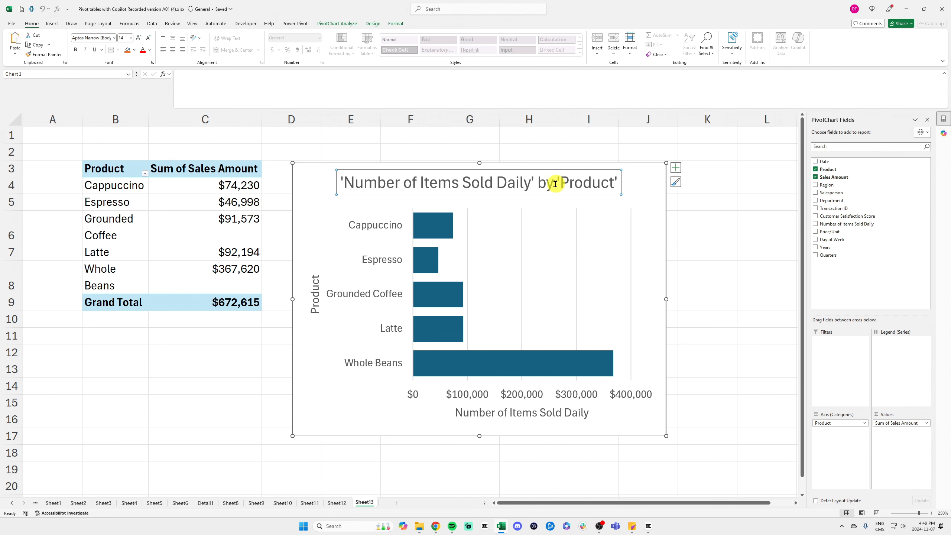
left_click(414, 181)
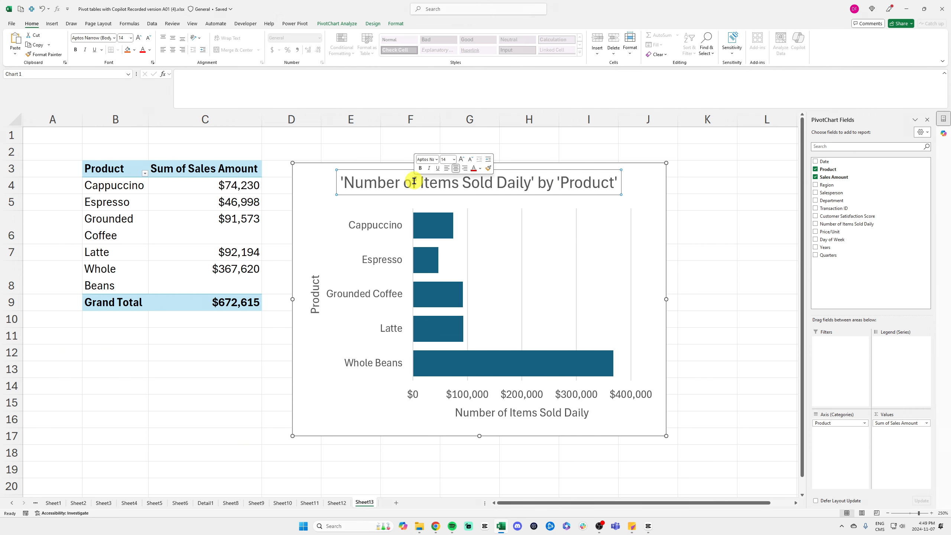
triple_click(395, 182)
double_click(395, 182)
triple_click(399, 183)
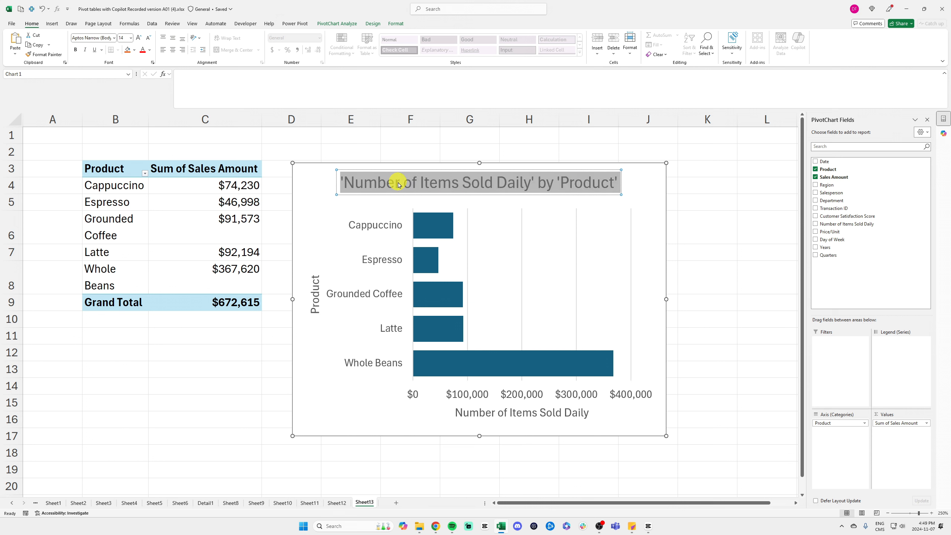
type("Product s")
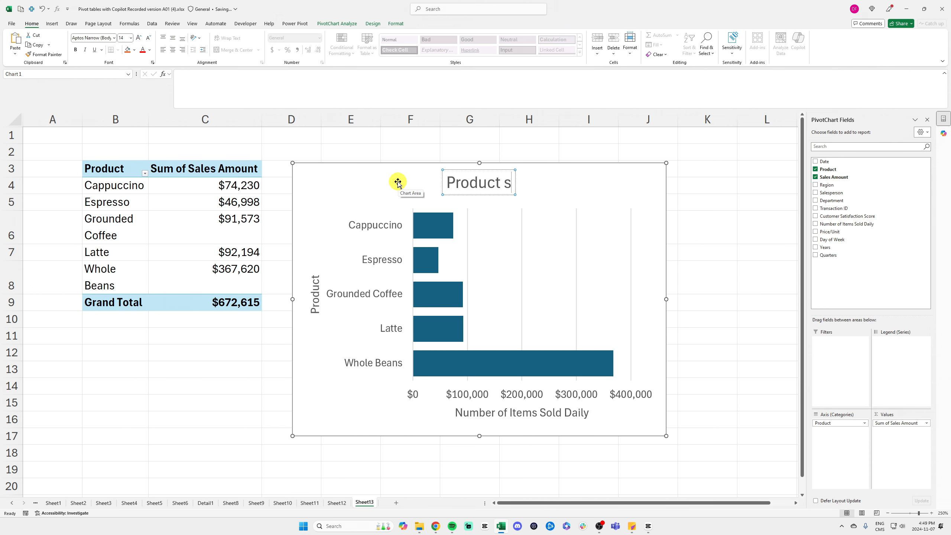
type("old by amoiunt")
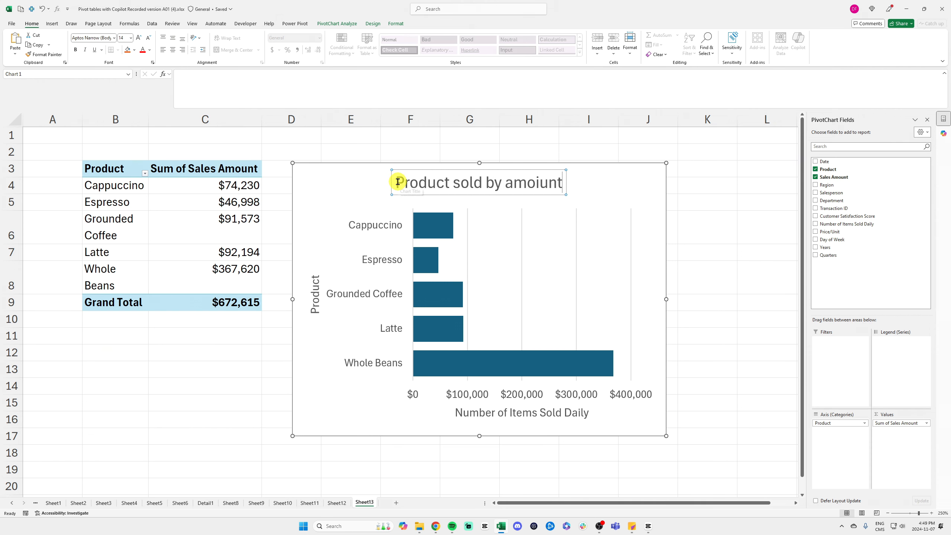
key("BackSpace")
key("BackSpace")
key("BackSpace")
key("BackSpace")
type("unt")
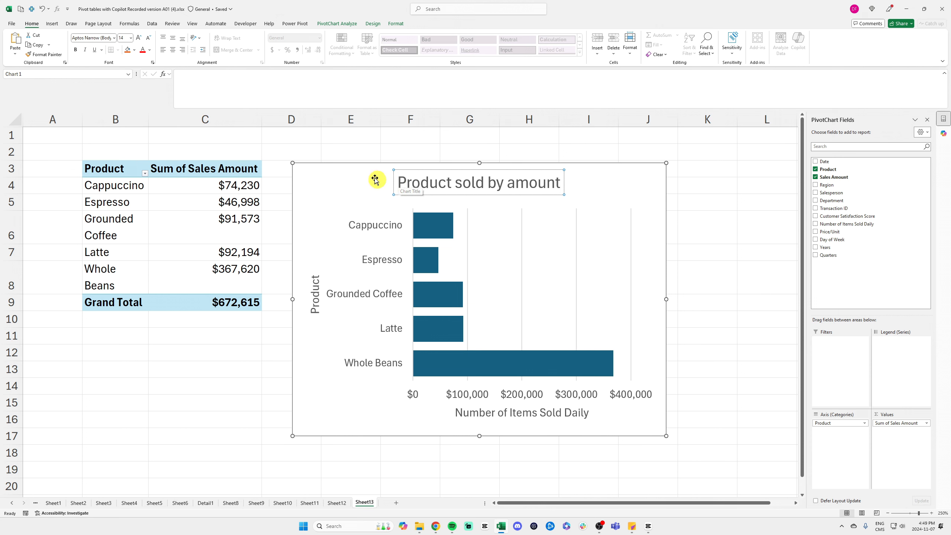
left_click(367, 168)
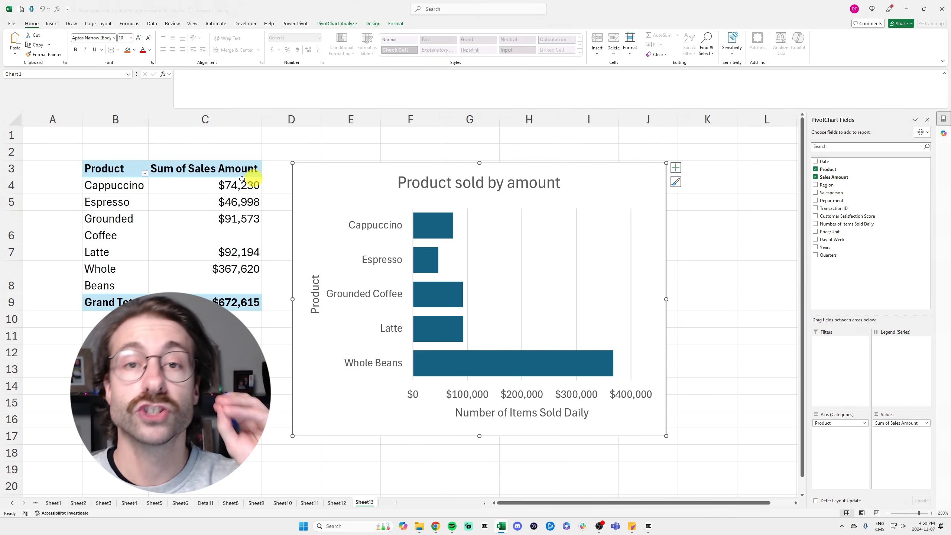
Insert three rows above the pivot table at row 3
right_click(12, 168)
left_click(44, 252)
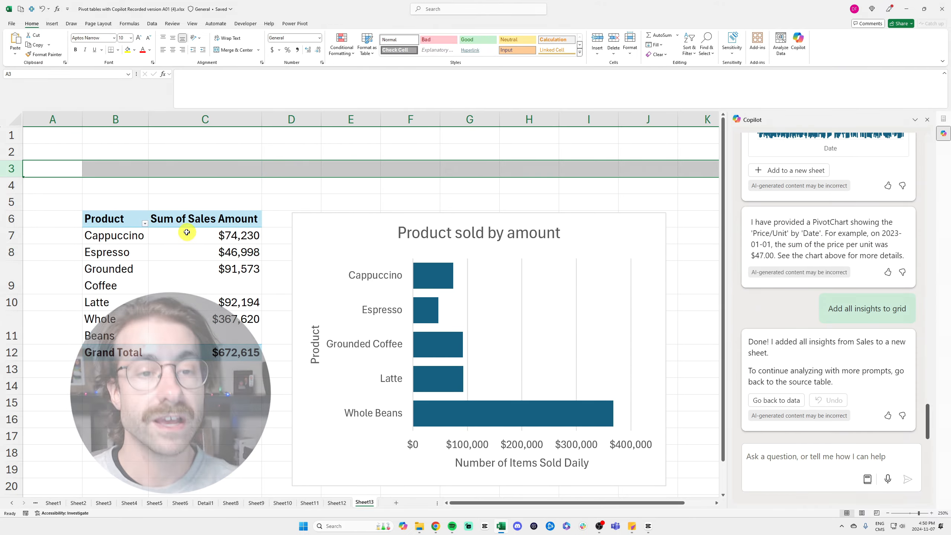
Insert slicers for Product, Salesperson and Department from the pivot table
left_click(186, 221)
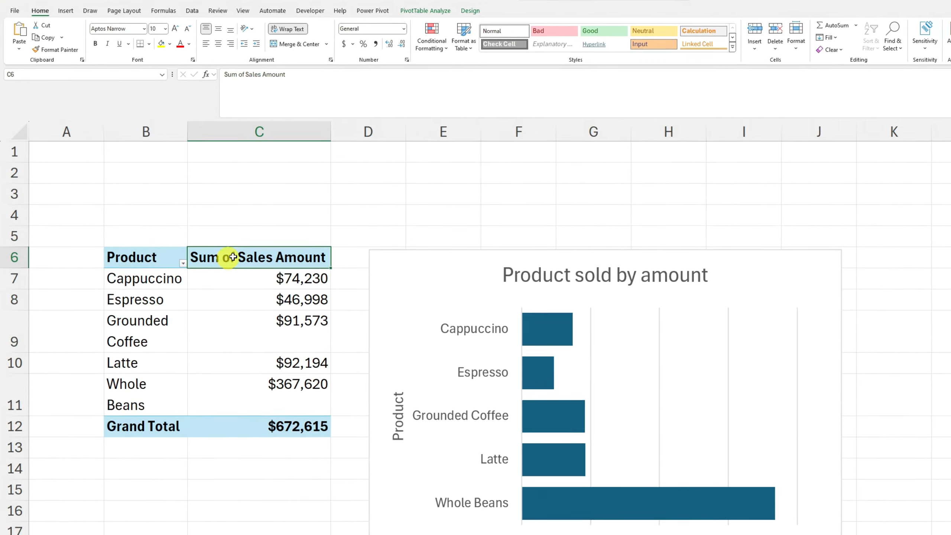
left_click(442, 8)
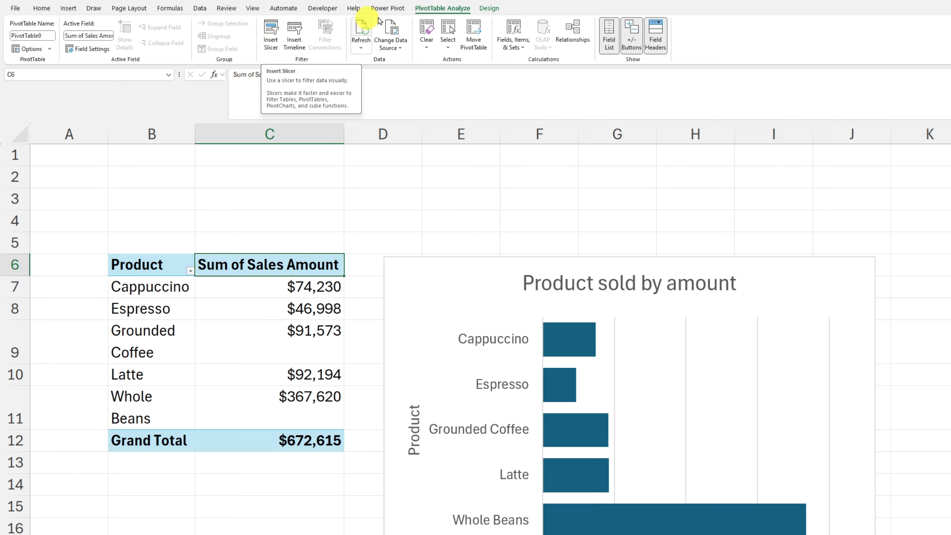
left_click(273, 47)
left_click_drag(656, 238, 429, 191)
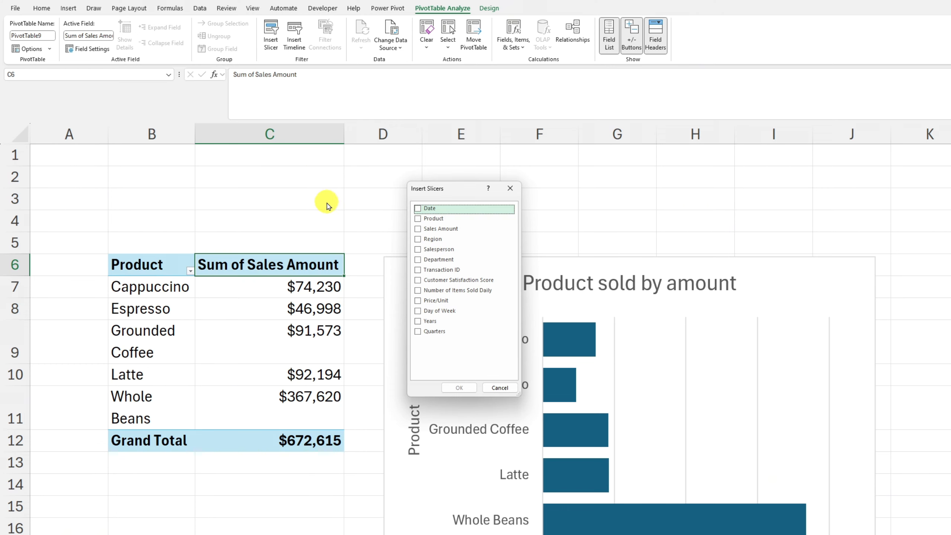
left_click(417, 249)
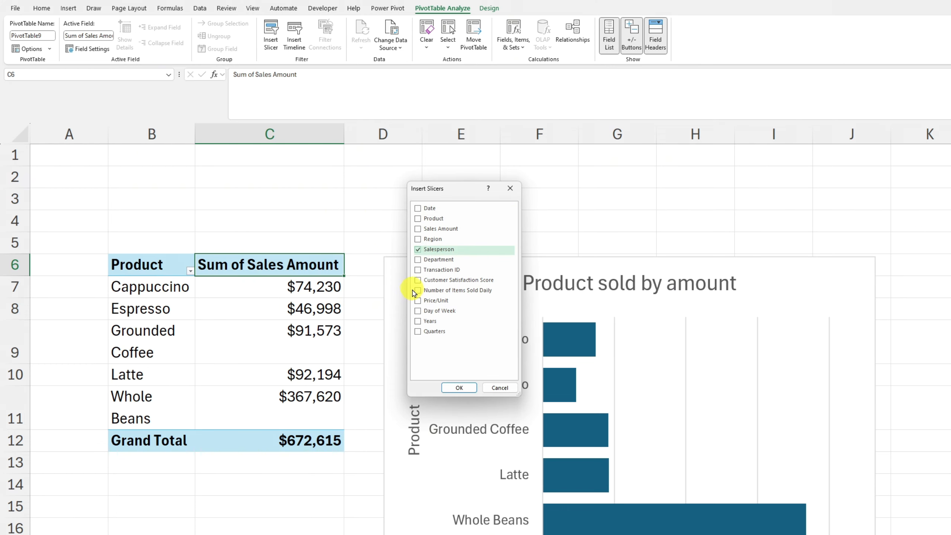
left_click(418, 259)
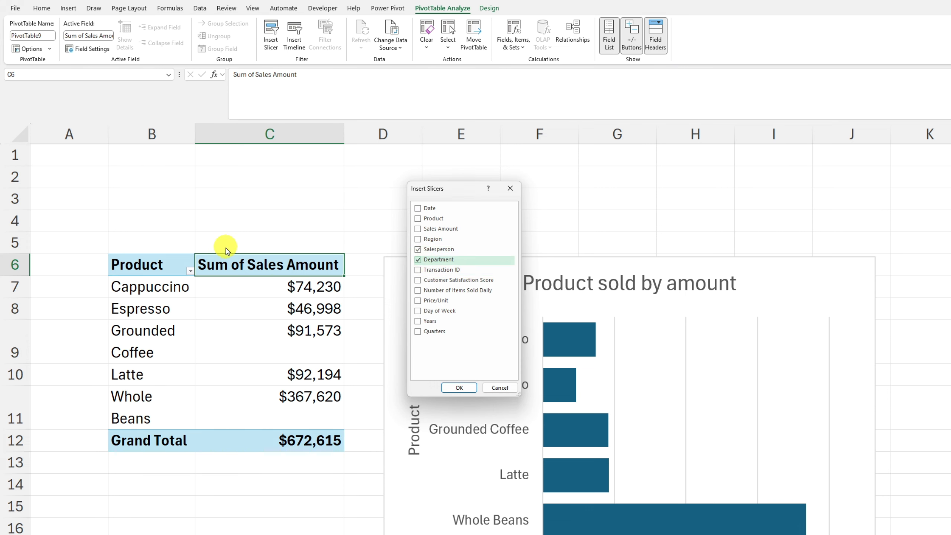
left_click(417, 219)
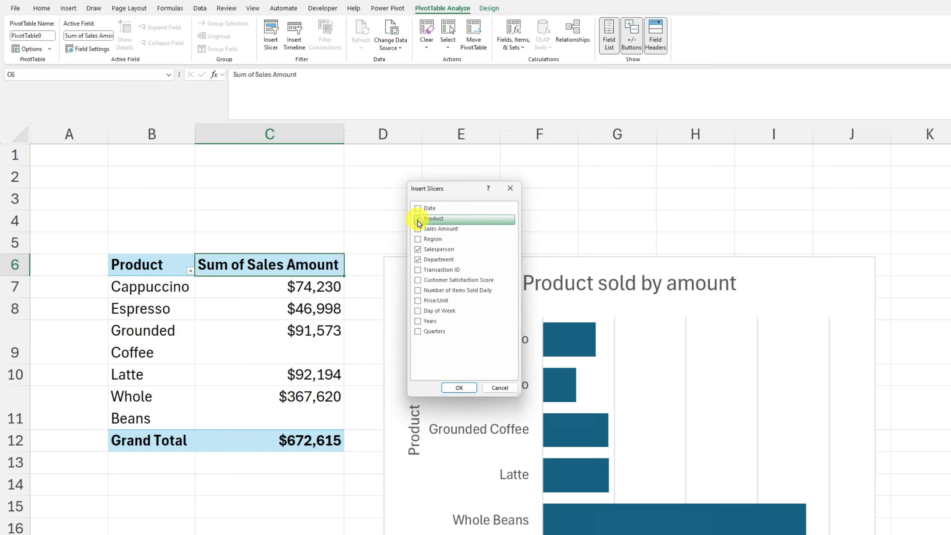
left_click(459, 388)
Place the Product slicer above the pivot table and shrink it to about 2.54 cm high by 4.84 cm wide
left_click_drag(452, 183, 186, 167)
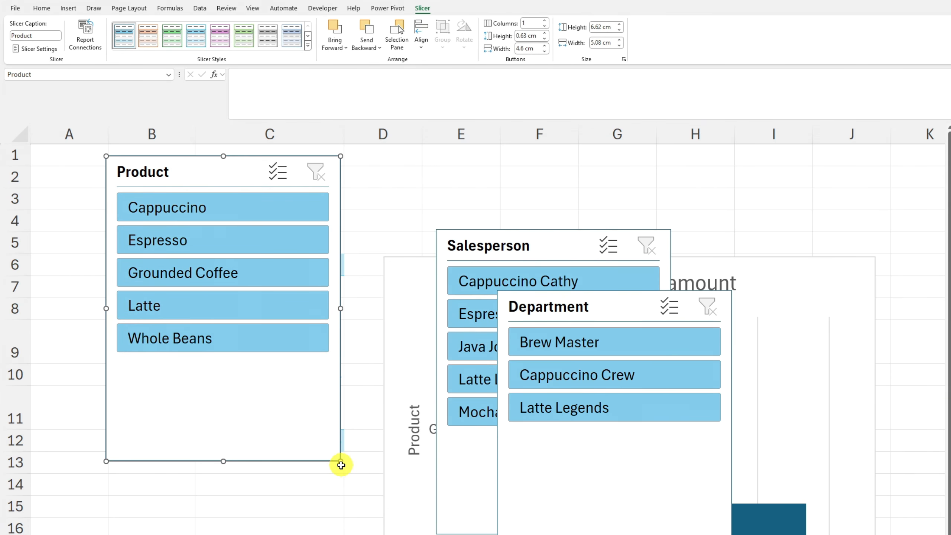
left_click_drag(339, 461, 329, 273)
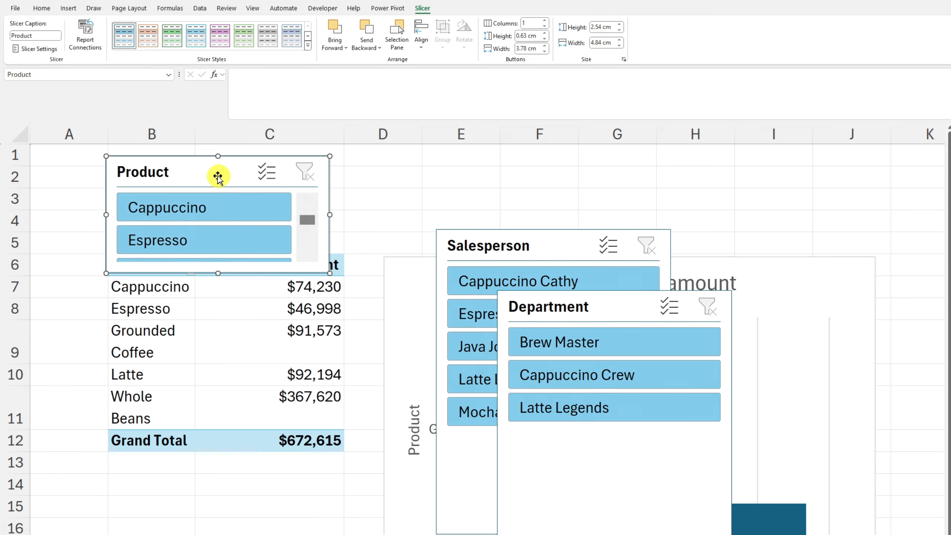
left_click_drag(210, 170, 212, 156)
Line up the Salesperson and Department slicers in a row beside the Product slicer and reduce both in size
left_click_drag(467, 240, 384, 150)
left_click_drag(626, 295, 742, 149)
left_click(558, 416)
left_click_drag(585, 449, 531, 277)
left_click_drag(677, 160, 618, 161)
left_click_drag(788, 450, 751, 279)
Insert eleven rows above the pivot table so its header moves from row 6 to row 17
right_click(15, 264)
left_click(72, 378)
key("F4")
key("F4")
key("F4")
key("F4")
key("F4")
key("F4")
key("F4")
key("F4")
key("F4")
key("F4")
Increase the slicers' heights to reach about row 12 so that all their items fit
left_click(329, 258)
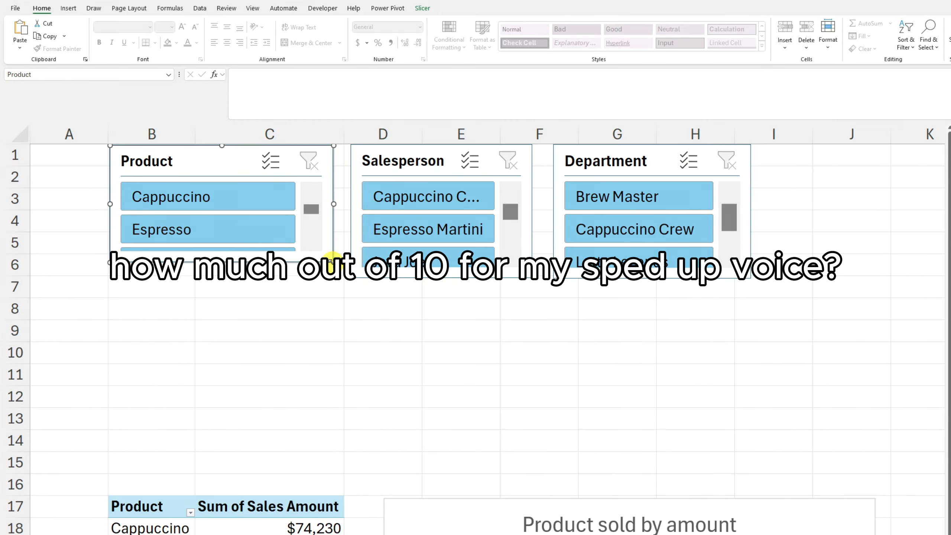
left_click_drag(333, 261, 333, 415)
left_click(529, 275)
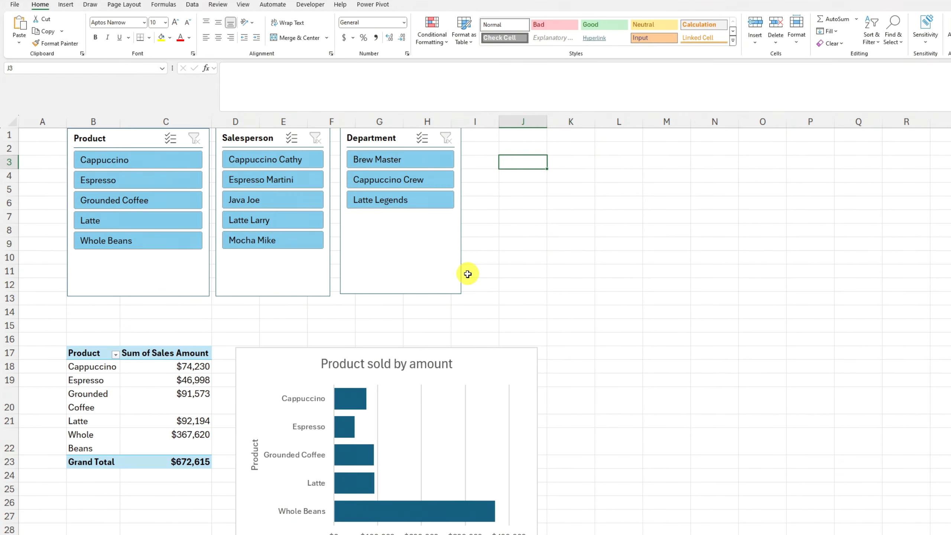
left_click(468, 274)
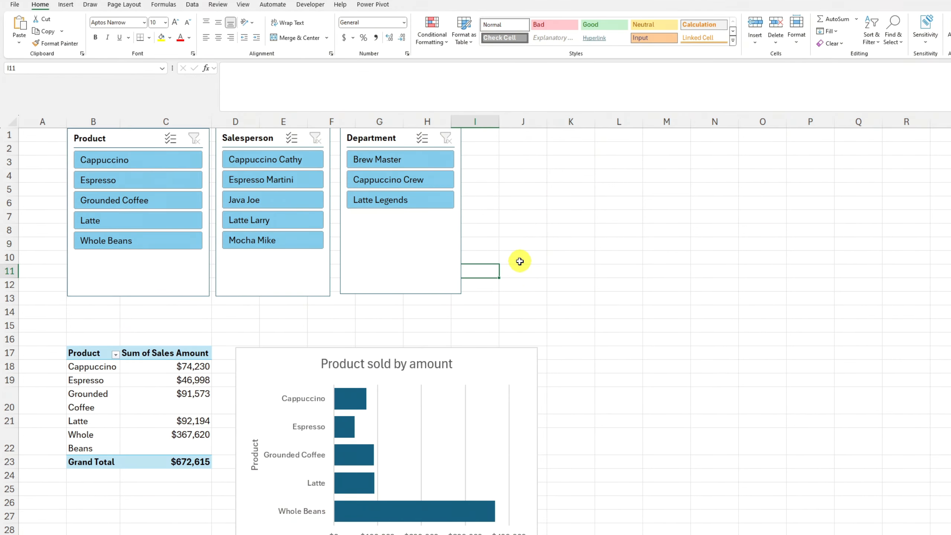
Apply a light purple style to the Department slicer and a light green style to the Salesperson slicer, adjusting the Department slicer's position slightly
left_click_drag(391, 254, 387, 258)
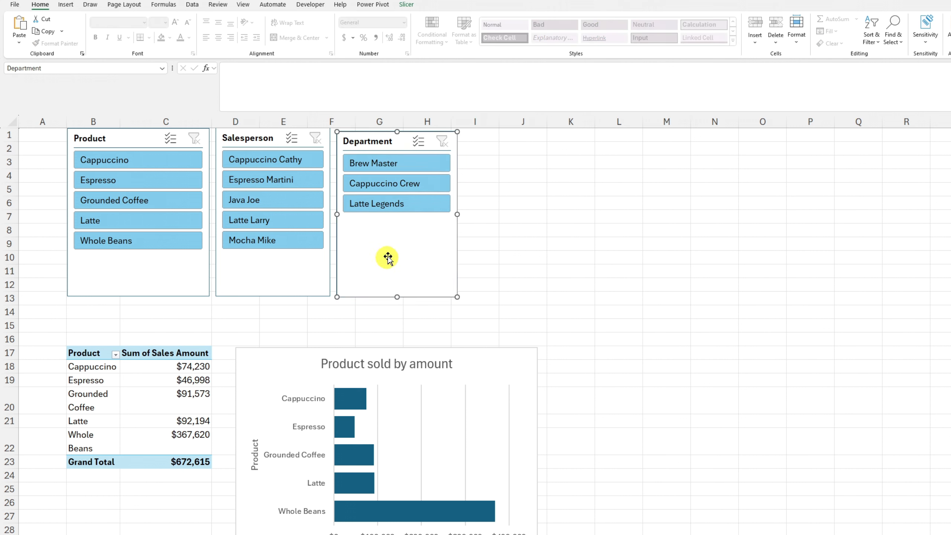
left_click(406, 5)
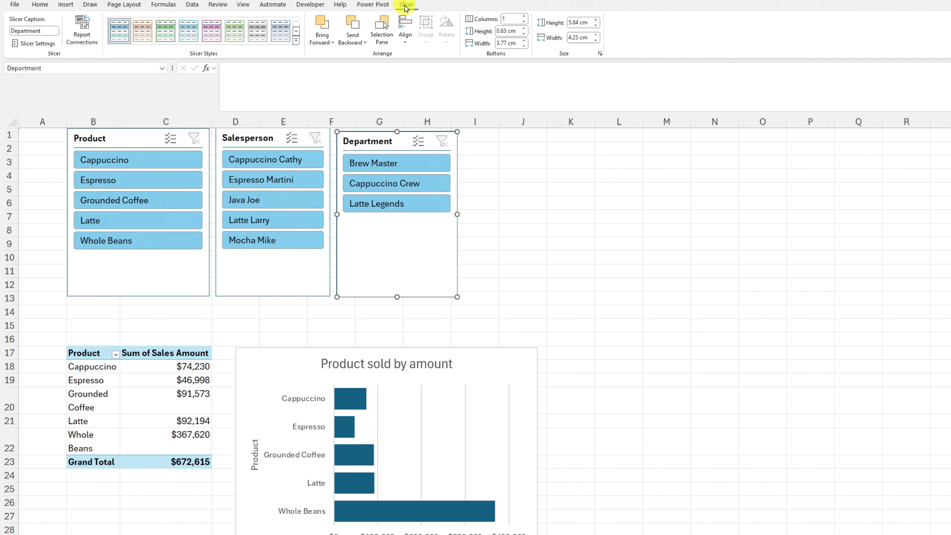
left_click(217, 37)
left_click(276, 270)
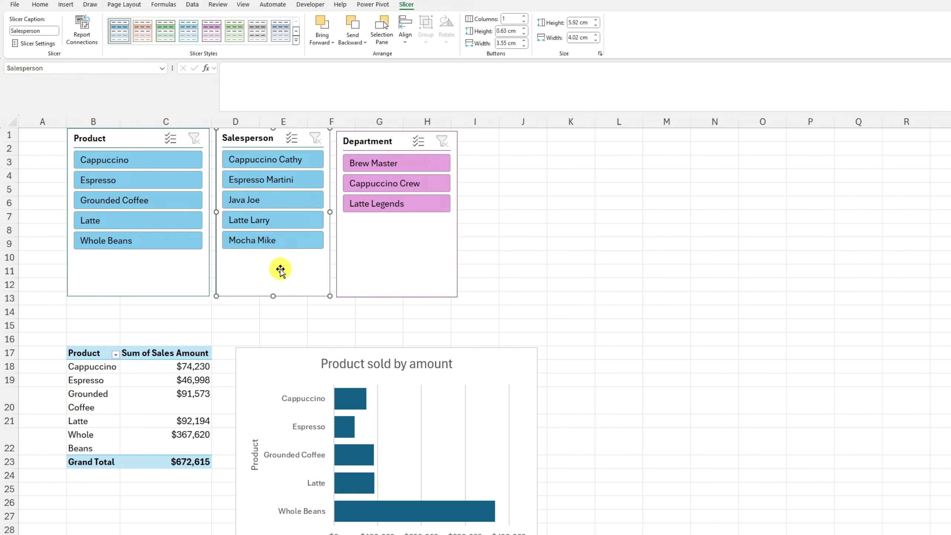
left_click(165, 40)
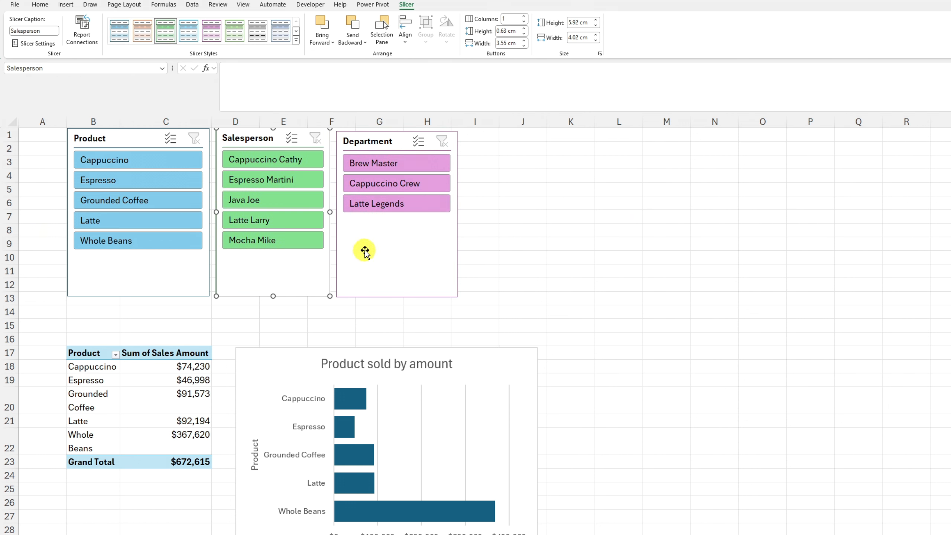
left_click_drag(366, 250, 364, 251)
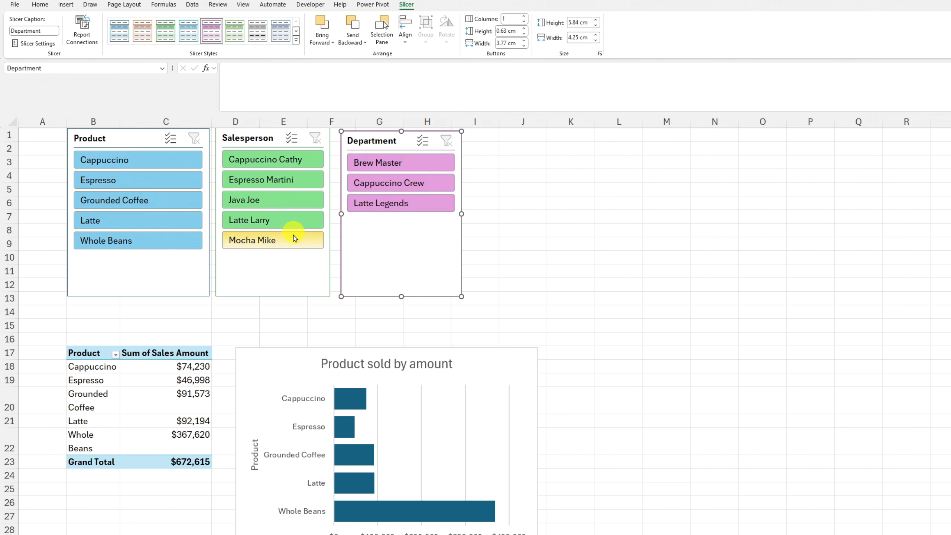